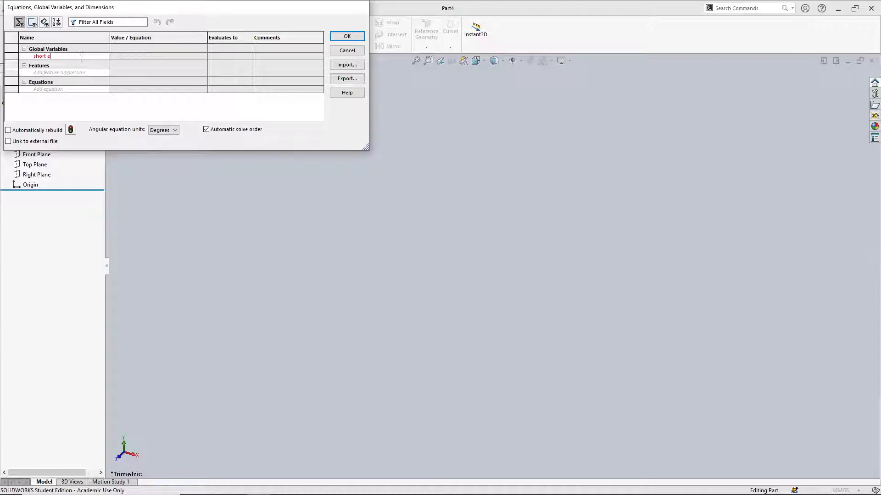
Define a global variable named "short edge length" with the value 19mm
text(ge length)
key(Tab)
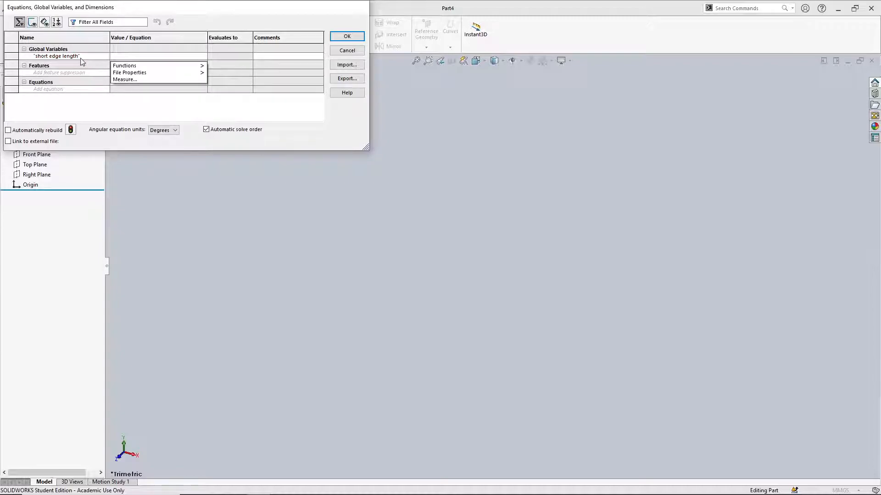
text(19mm)
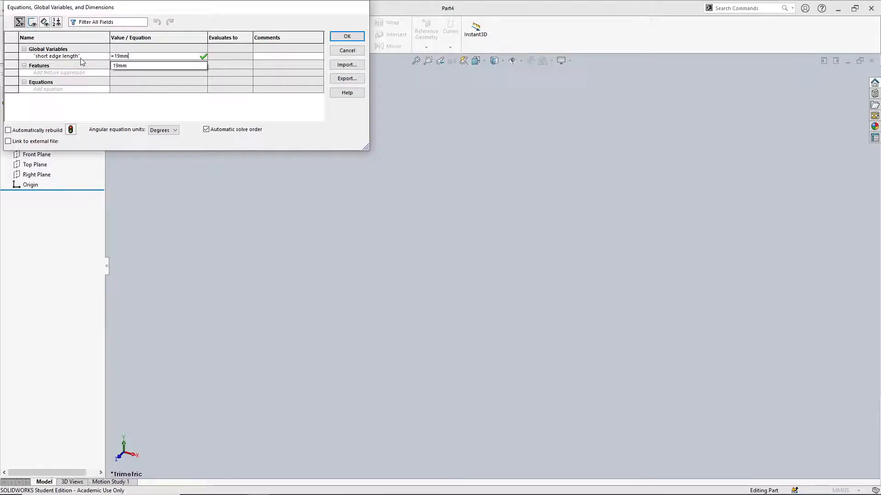
key(Tab)
Add a global variable named "long edge length" with the value 29mm, save the equations and review both variables in the feature tree
click(83, 64)
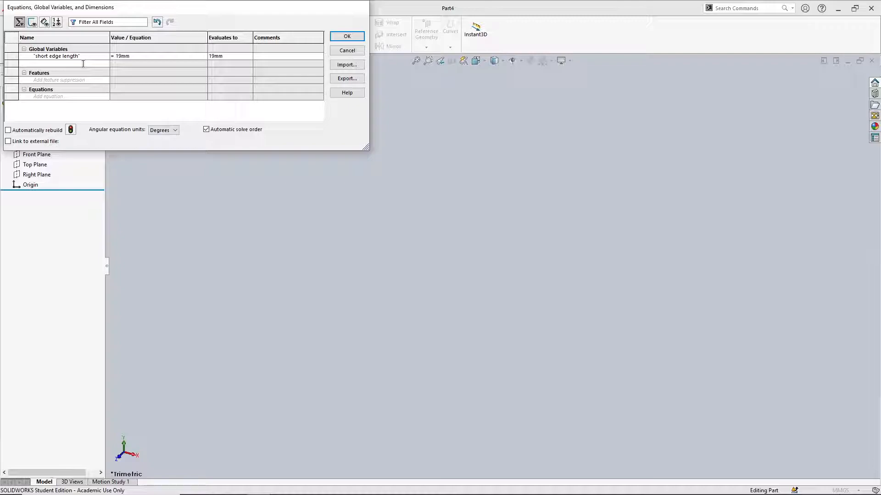
text(long edge length)
key(Tab)
text(29)
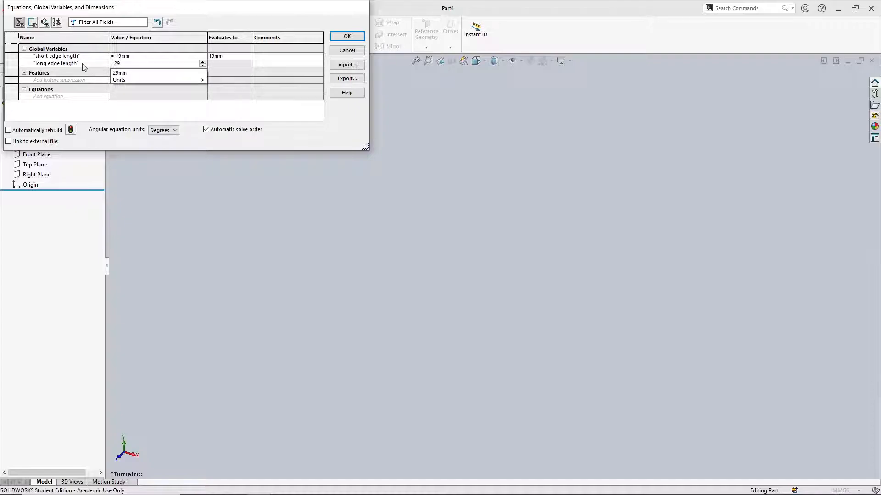
text(mm)
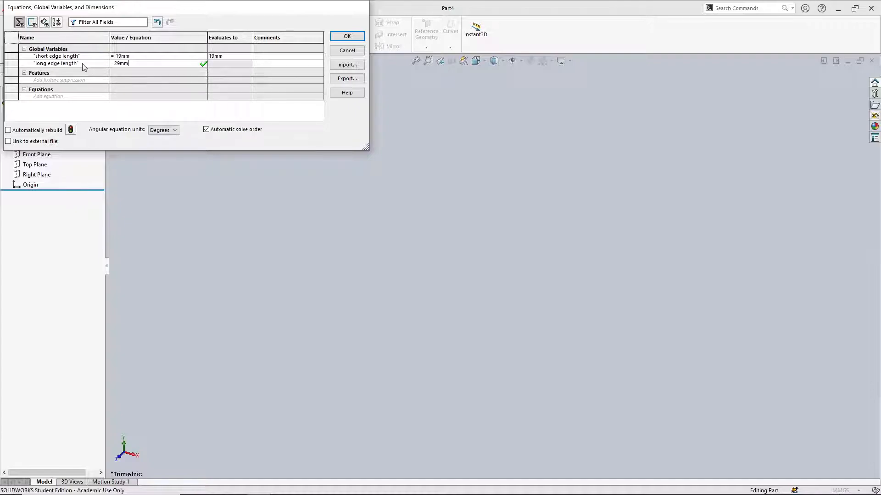
key(Tab)
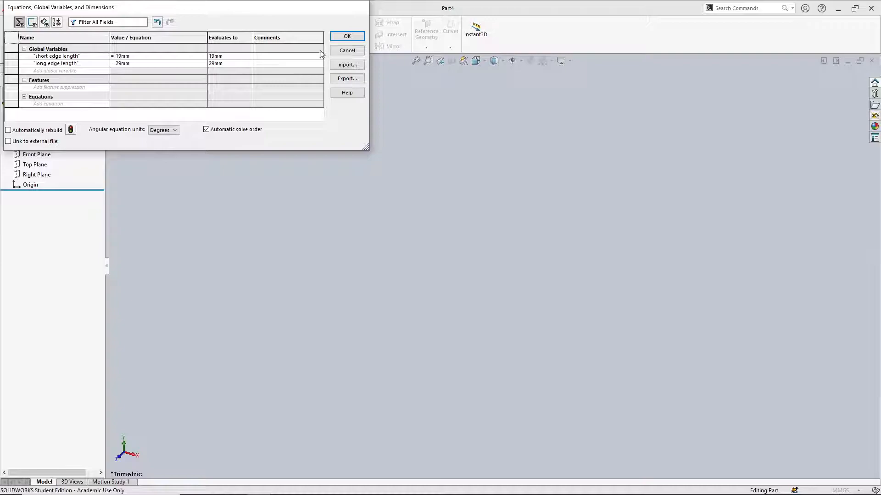
click(345, 36)
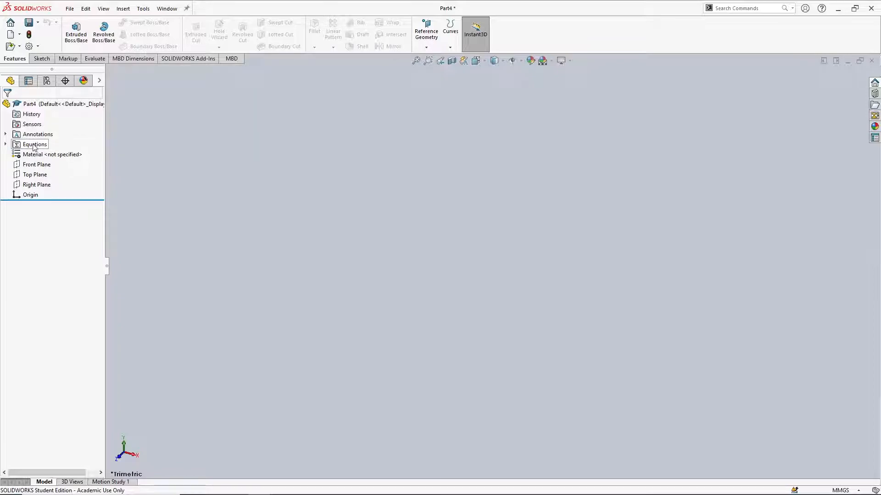
click(5, 144)
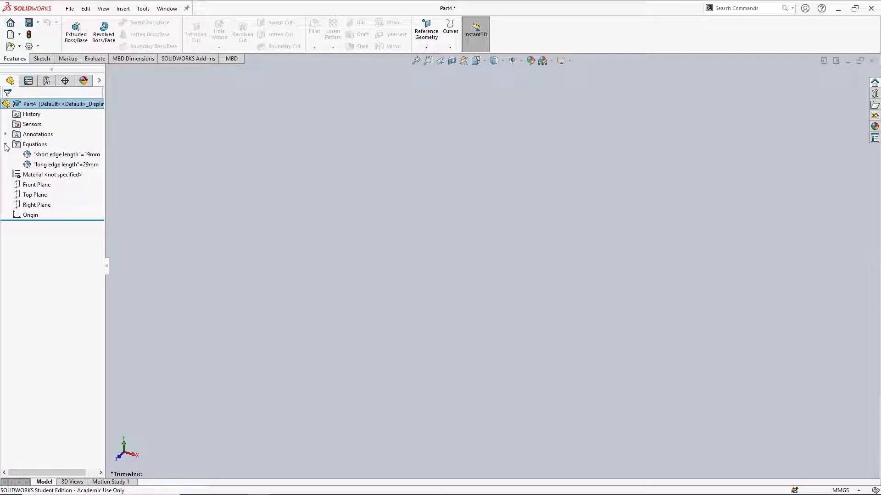
click(6, 145)
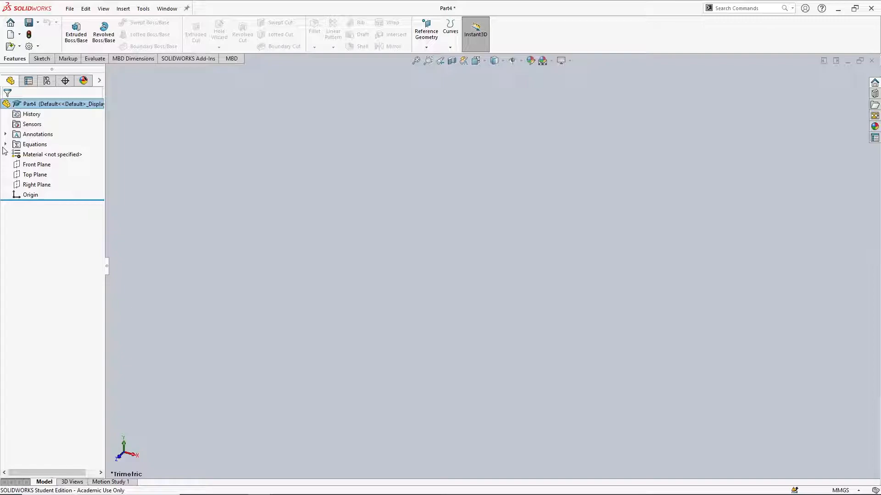
Sketch a center rectangle about 49 mm by 46 mm on the Top Plane, centred on the origin
click(36, 176)
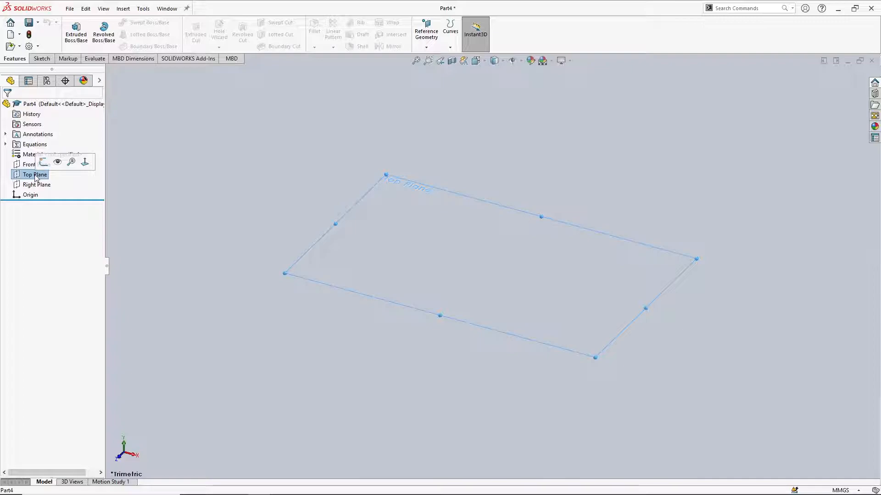
click(42, 59)
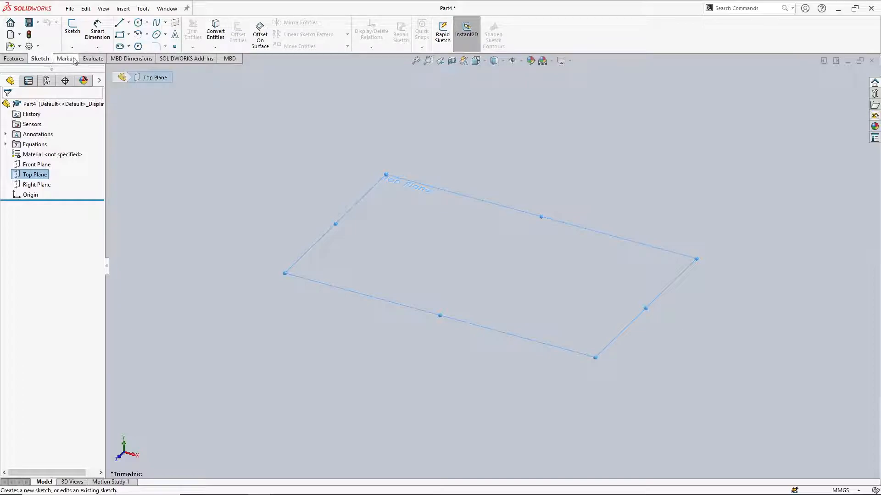
click(128, 34)
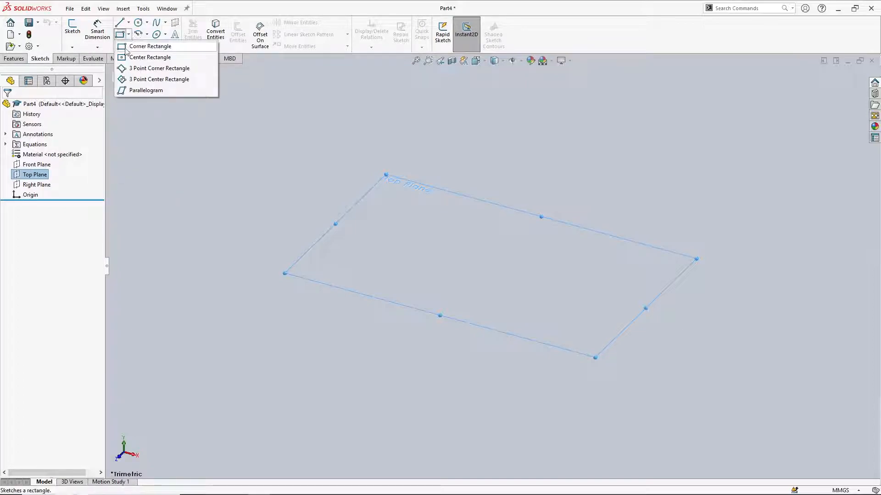
click(129, 57)
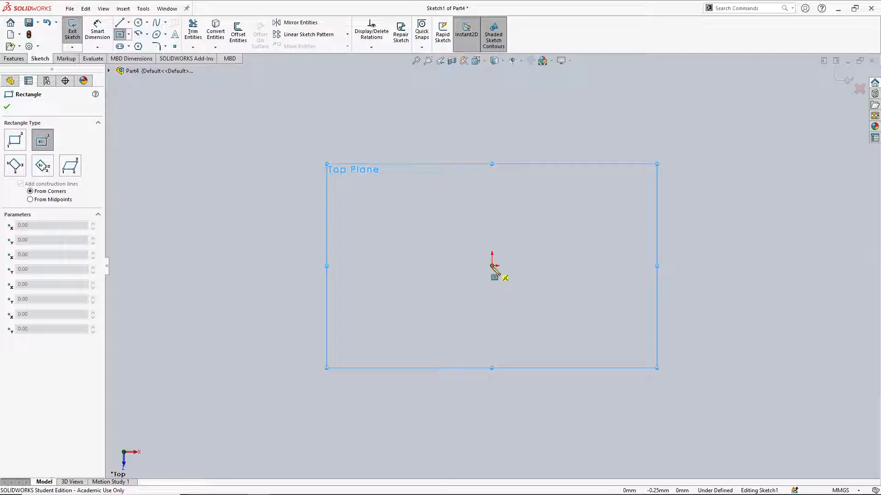
click(492, 267)
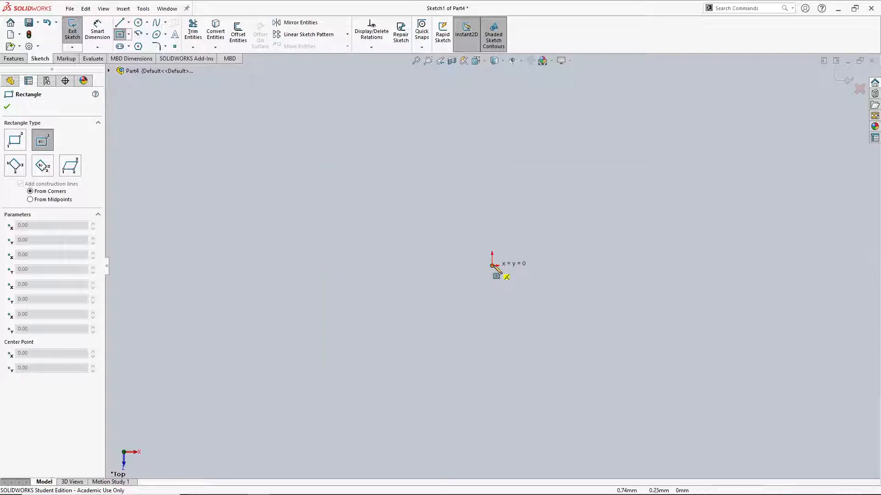
click(538, 223)
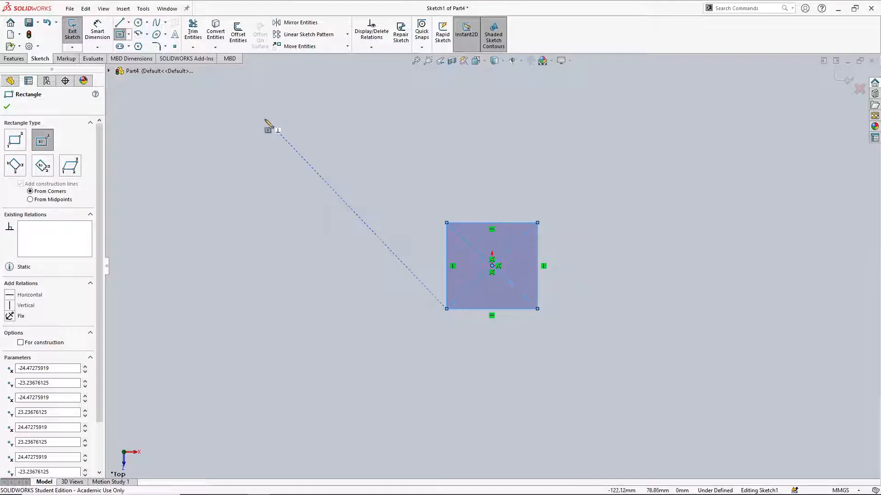
Dimension the rectangle's upper horizontal edge and link its value to the global variable "short edge length"
click(97, 36)
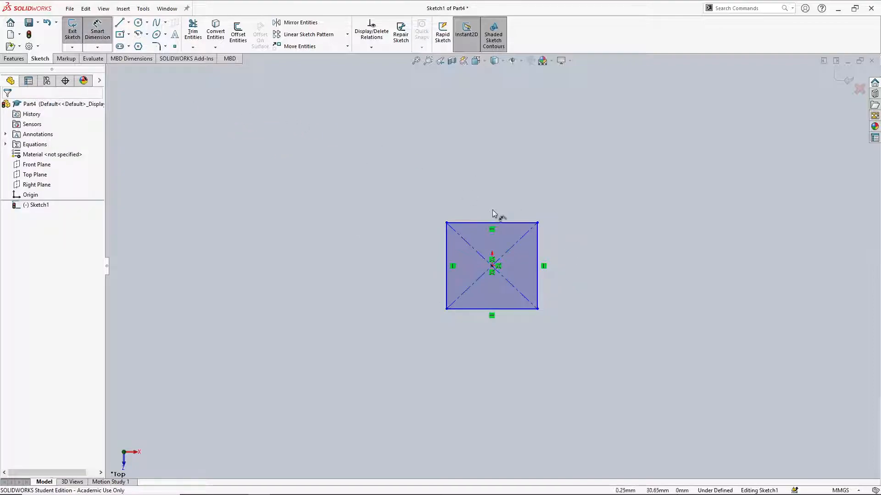
click(502, 206)
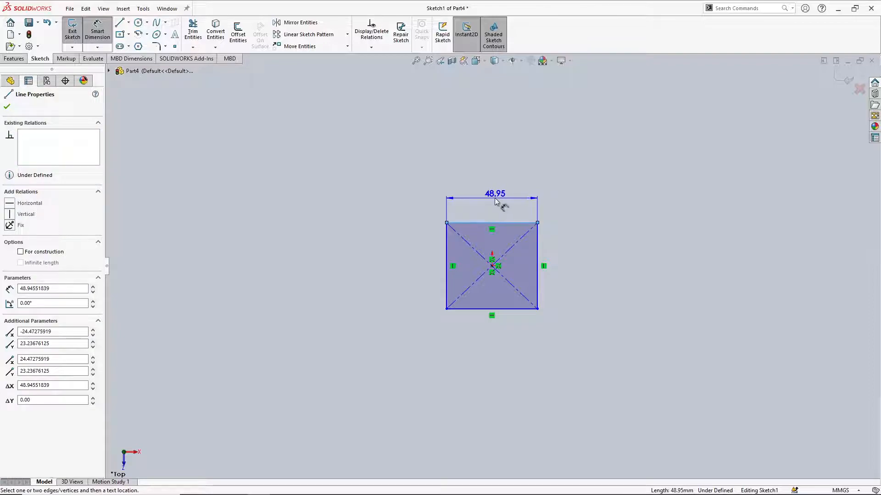
click(496, 200)
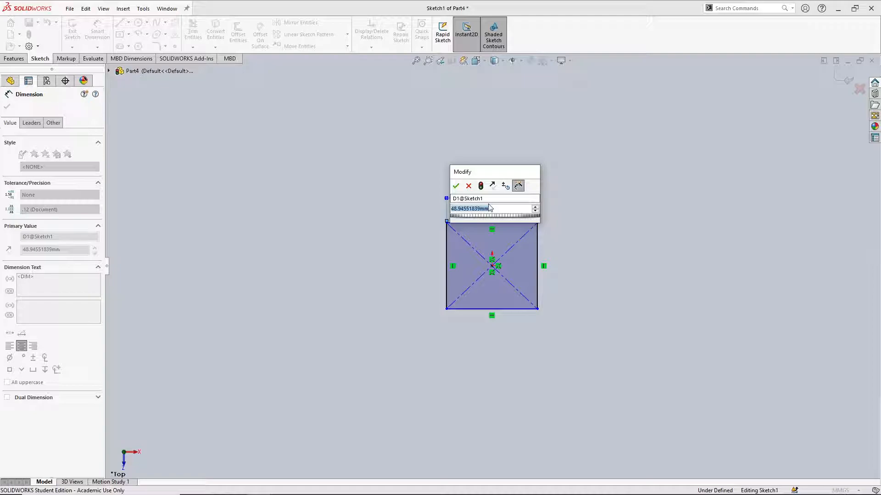
text(=)
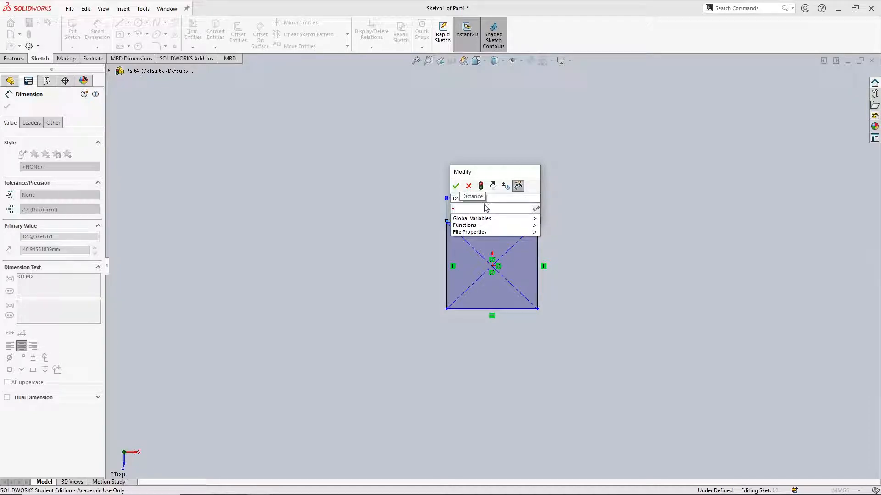
mouse_move(495, 219)
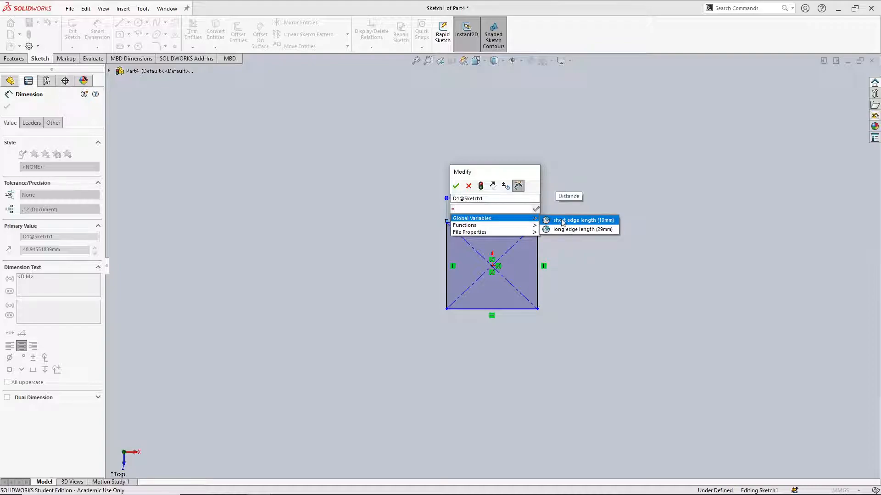
click(563, 221)
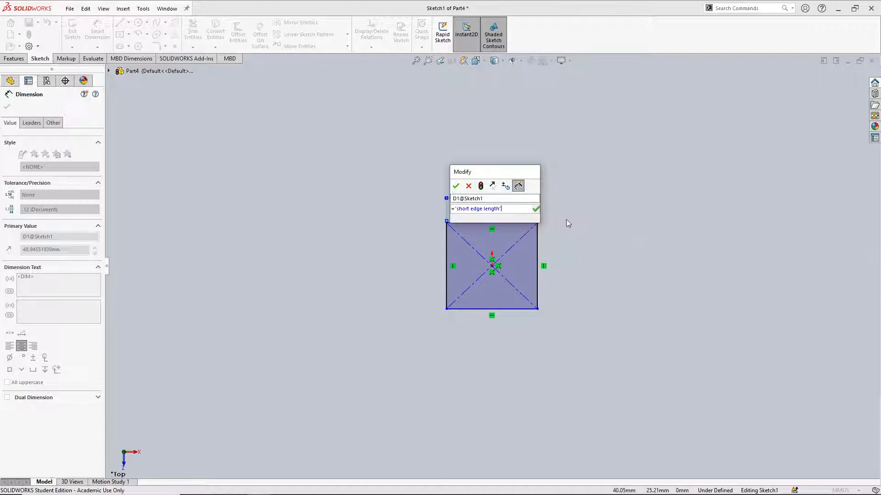
click(536, 210)
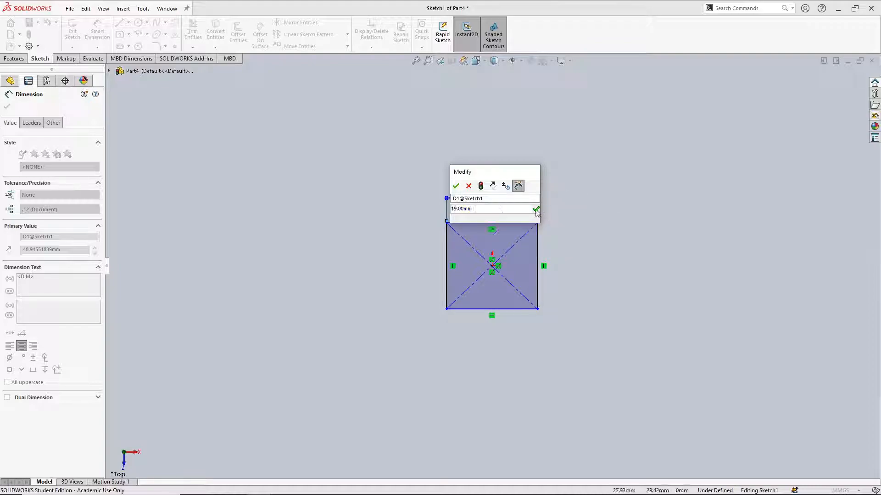
click(456, 186)
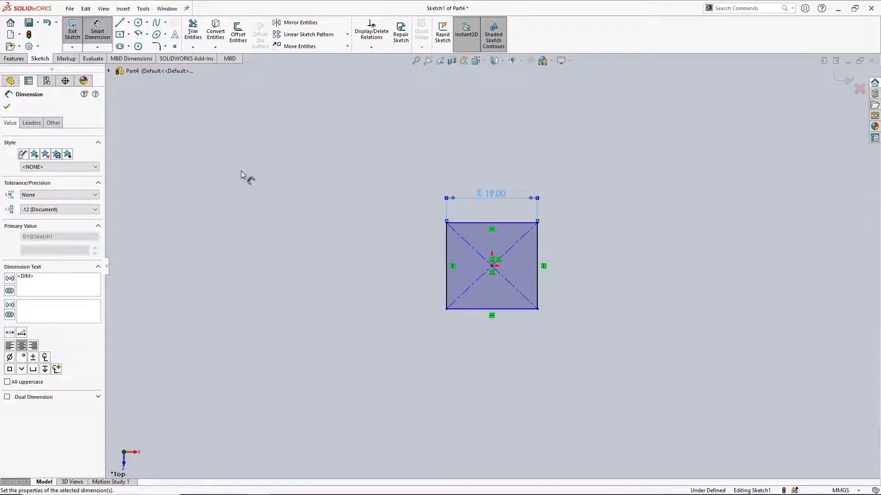
click(8, 107)
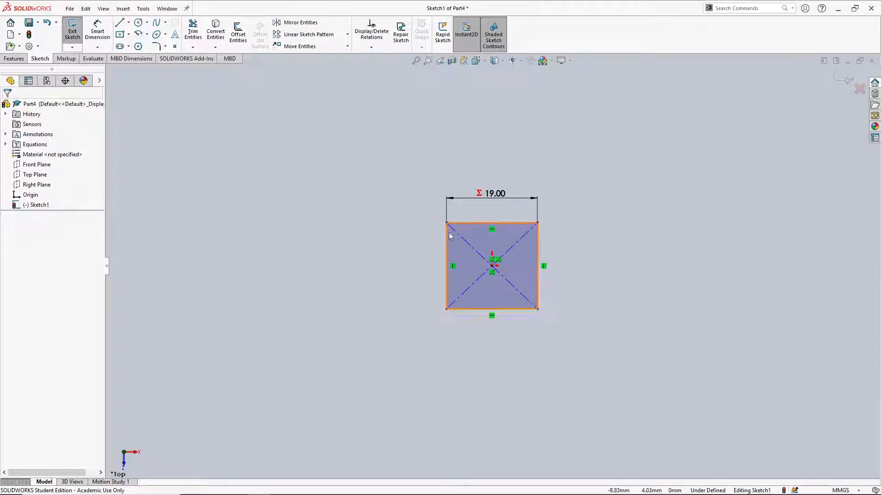
Add an Equal relation between the rectangle's upper horizontal edge and its left vertical edge
click(469, 223)
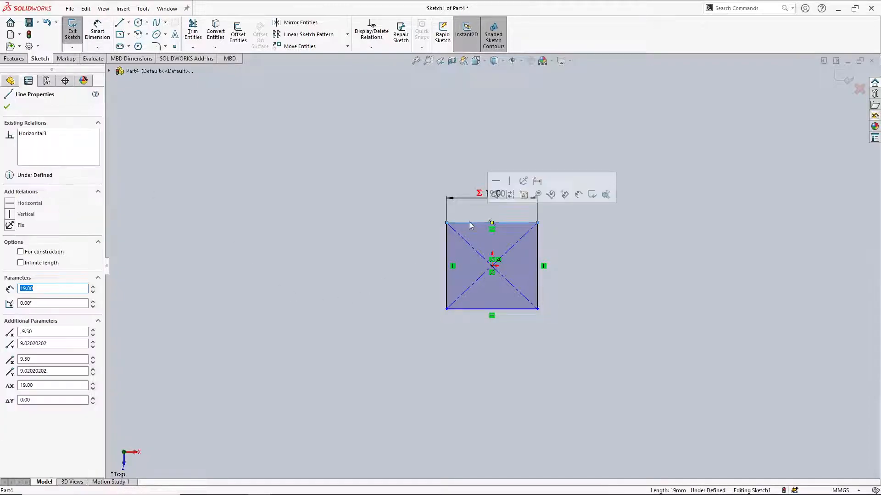
ctrl+click(447, 242)
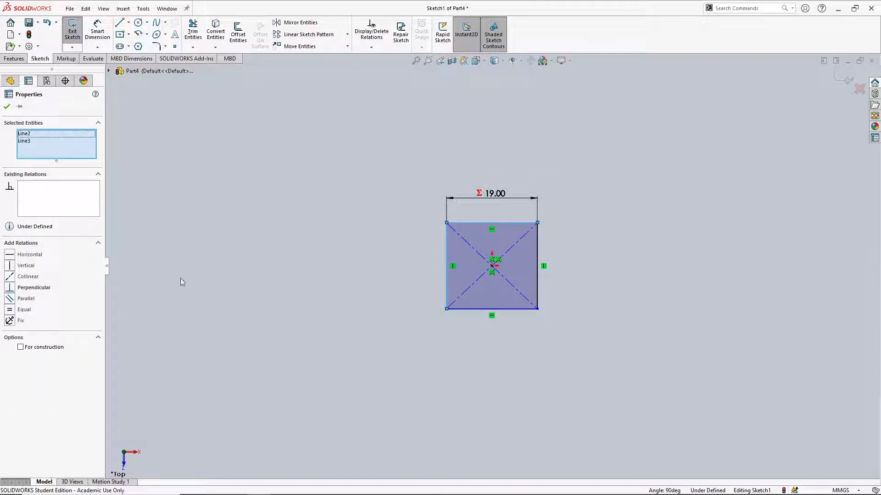
click(10, 310)
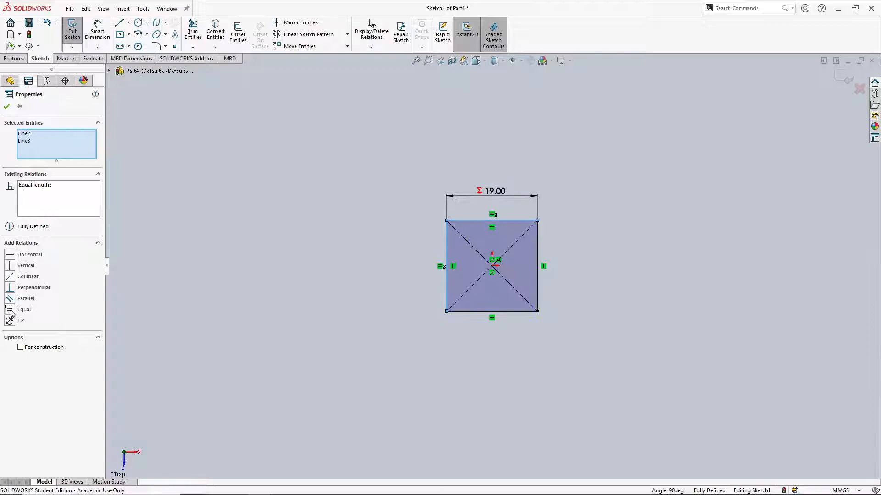
click(270, 284)
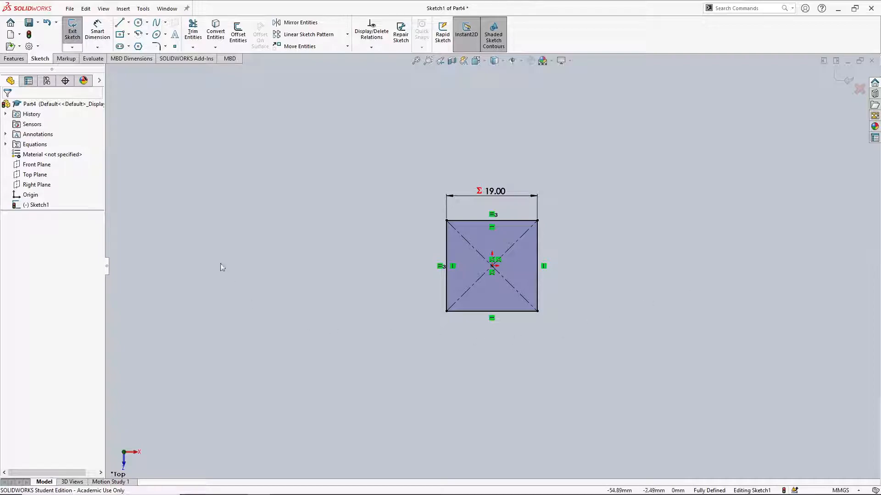
Extrude the square sketch with a Blind depth linked to "short edge length", and expand the extrusion in the feature tree to show its sketch
click(12, 59)
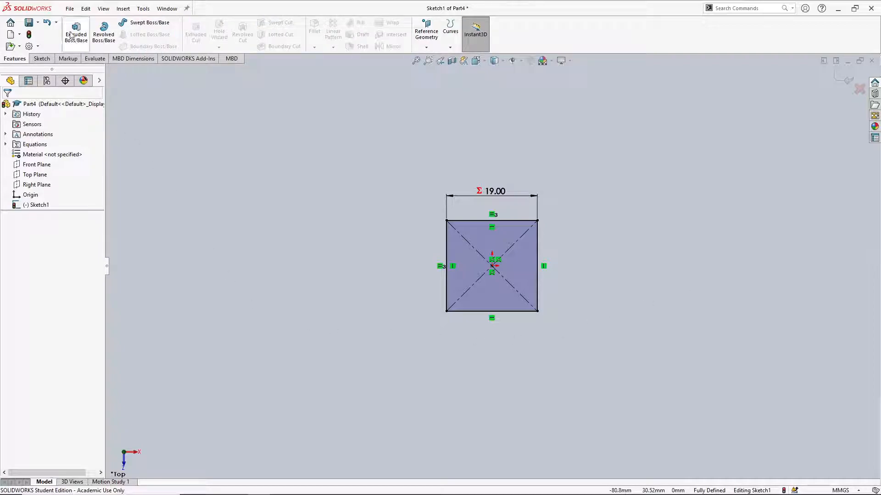
click(74, 32)
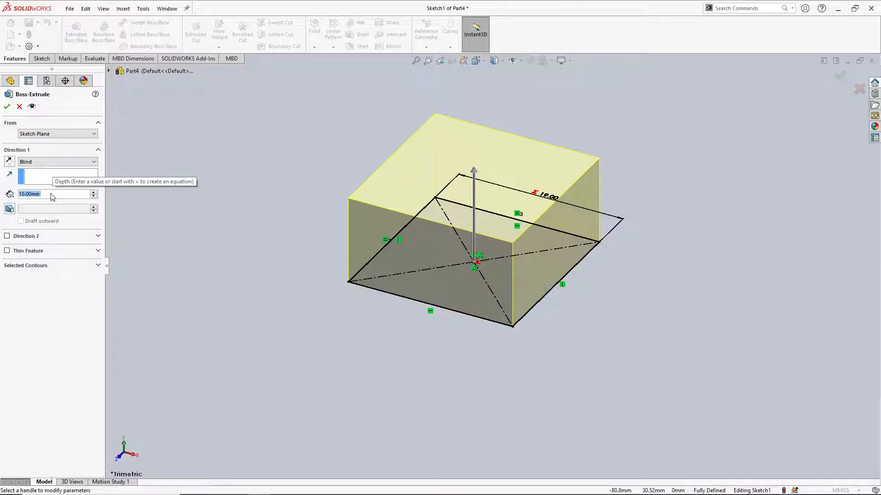
text(=)
mouse_move(59, 204)
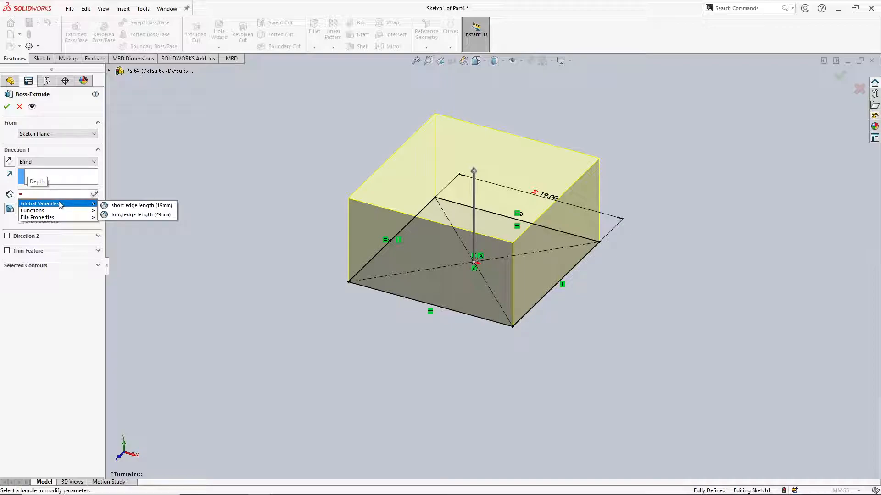
click(110, 206)
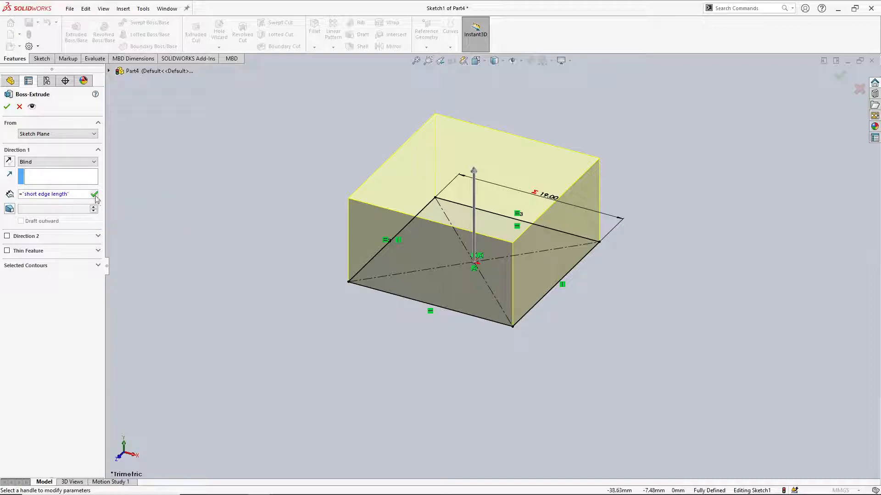
click(95, 195)
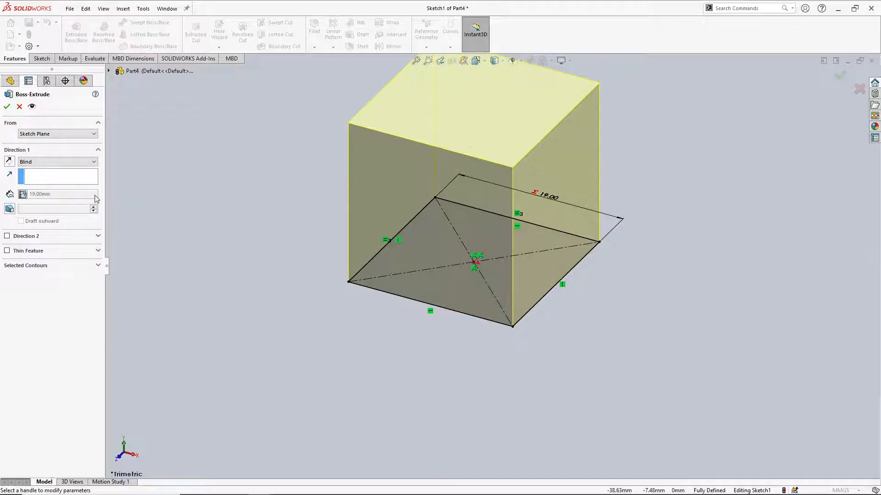
click(6, 106)
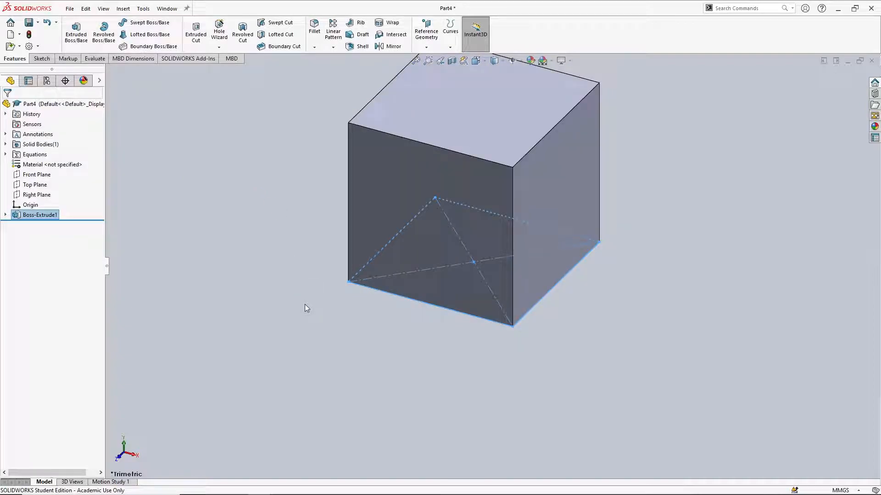
click(6, 216)
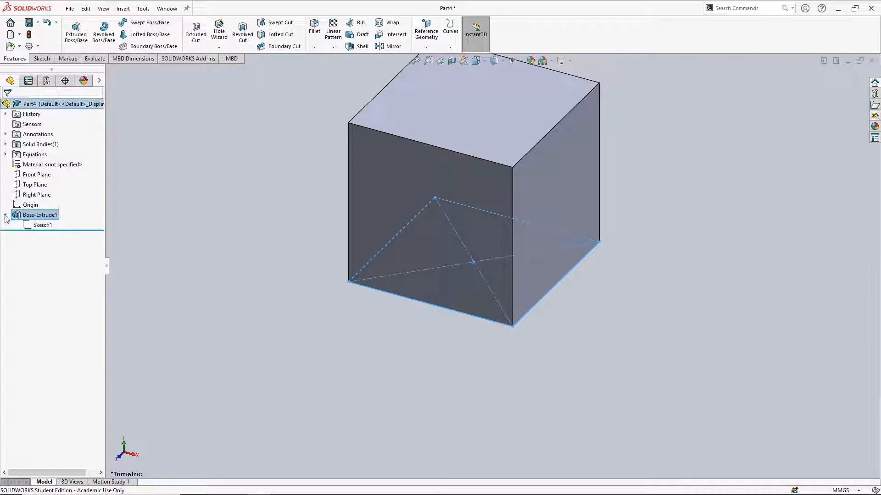
Rename the cube's extrusion feature as "Base" in the feature tree
click(40, 216)
click(40, 217)
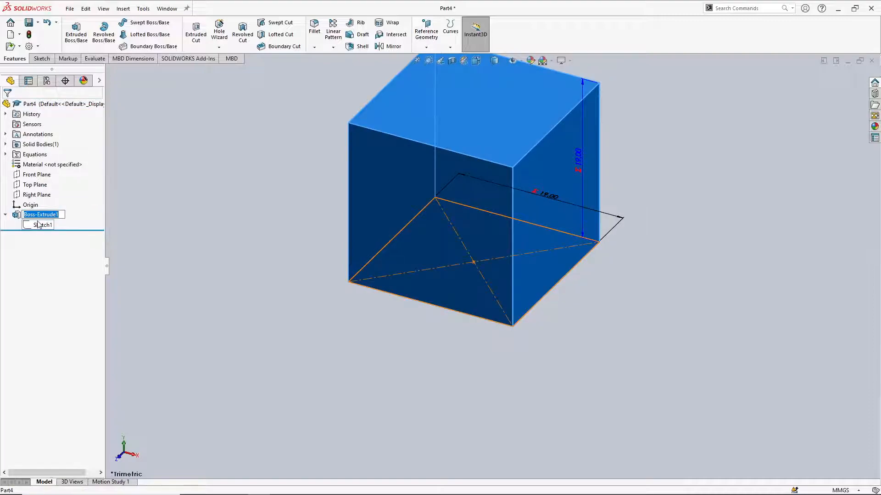
text(Base)
click(147, 236)
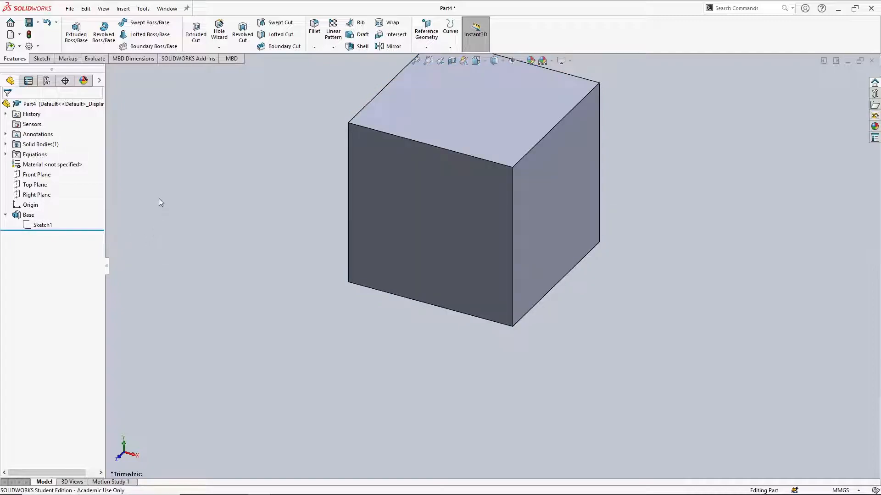
Apply the Maple material from the Woods category of SOLIDWORKS Materials to the part
right_click(70, 165)
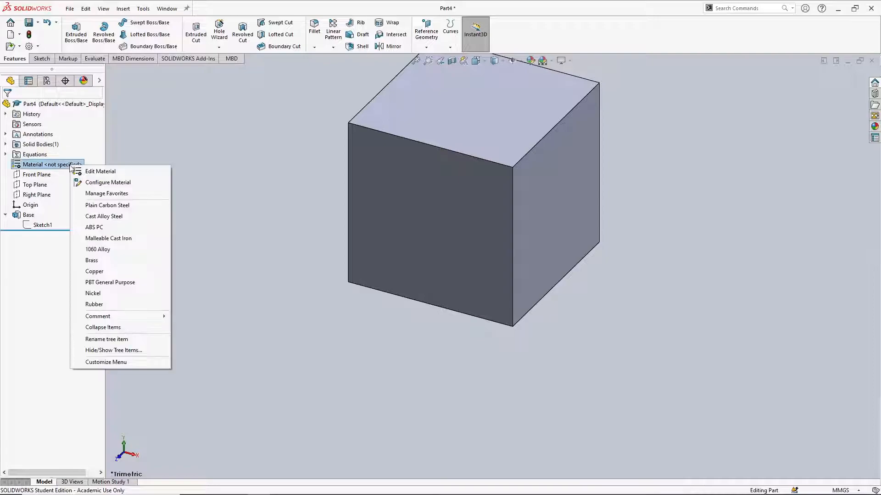
key(Escape)
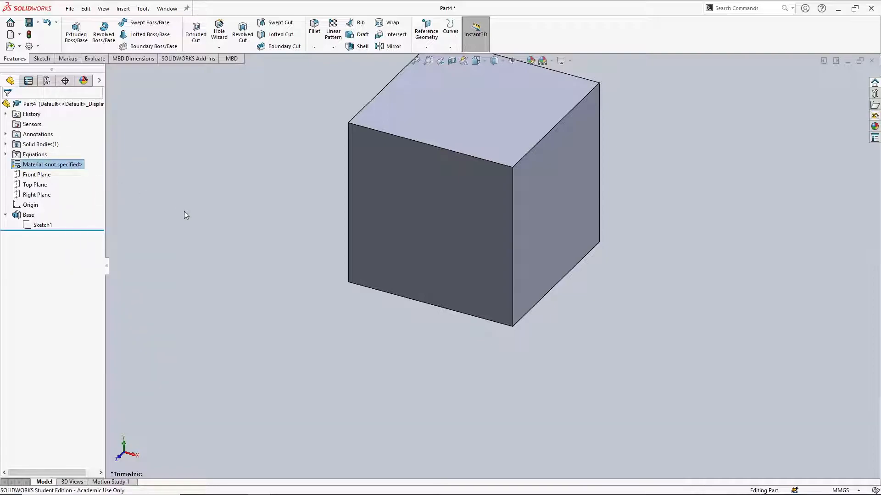
click(278, 177)
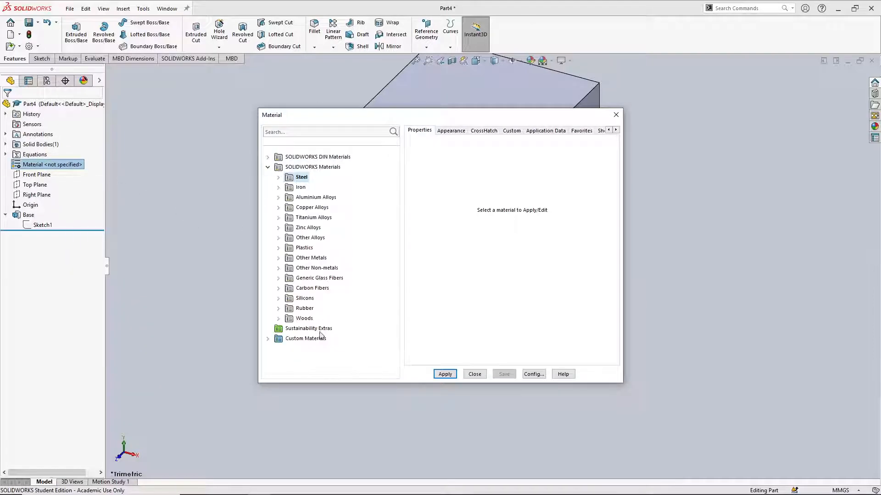
click(278, 319)
click(314, 339)
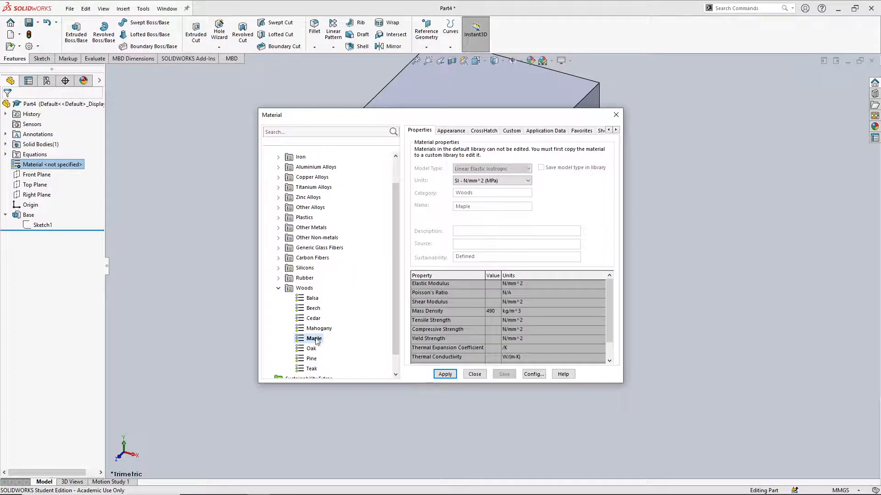
click(445, 374)
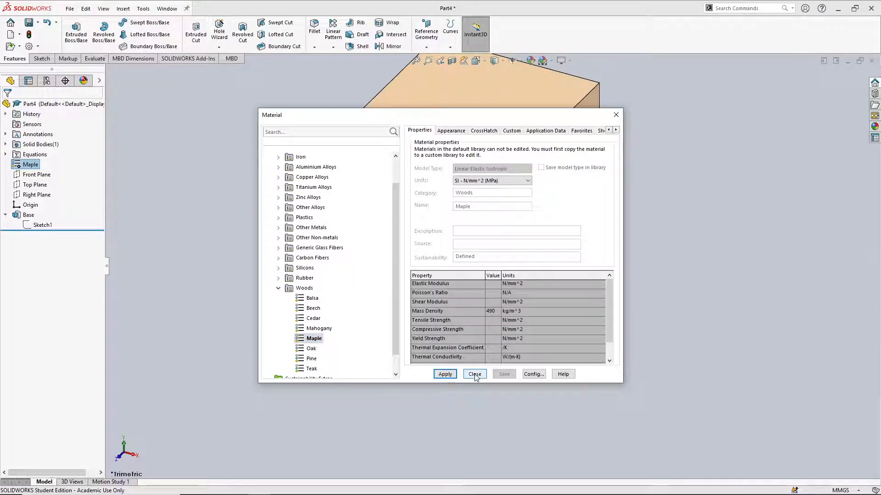
click(474, 375)
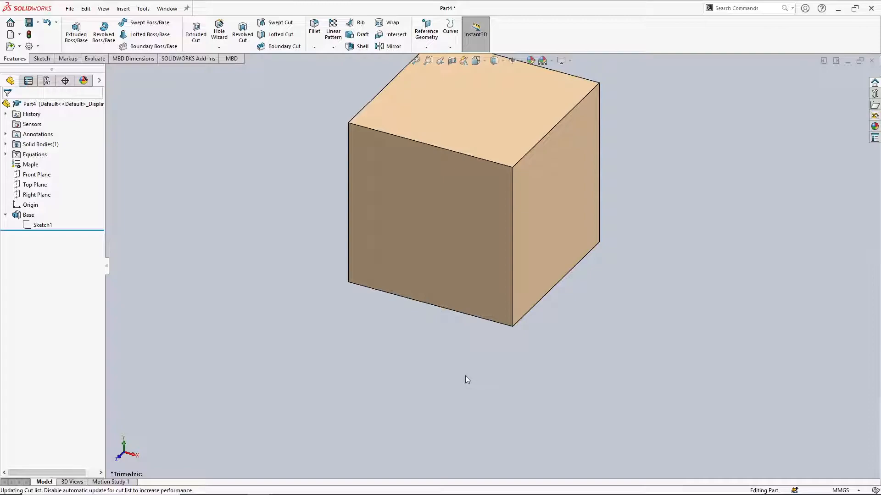
Start saving the part and create a new folder named "Bauhaus Chess Set" on the Desktop
key(space)
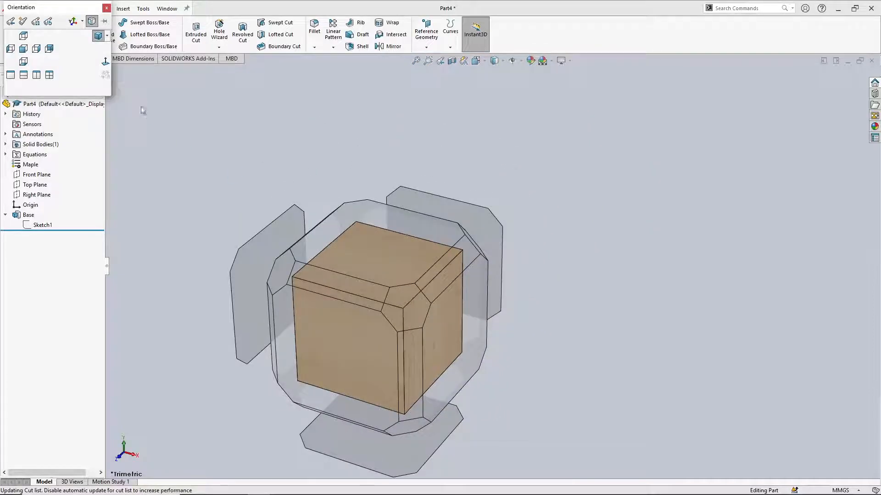
click(92, 21)
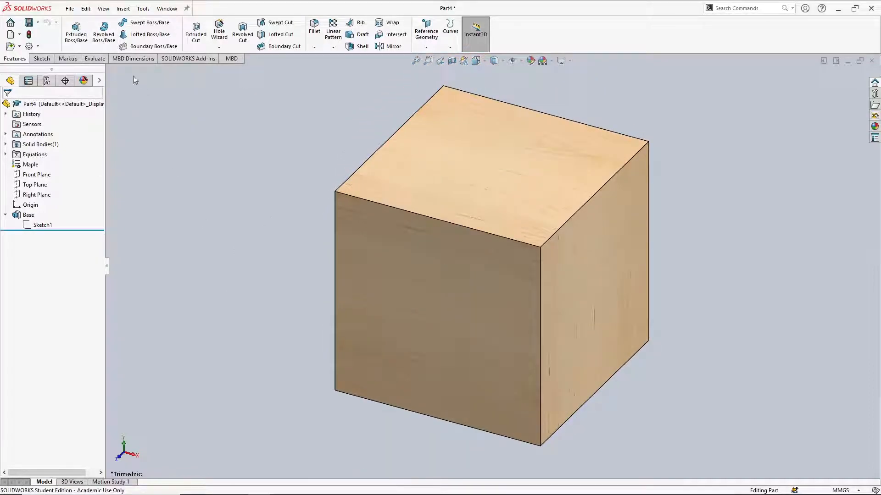
click(28, 22)
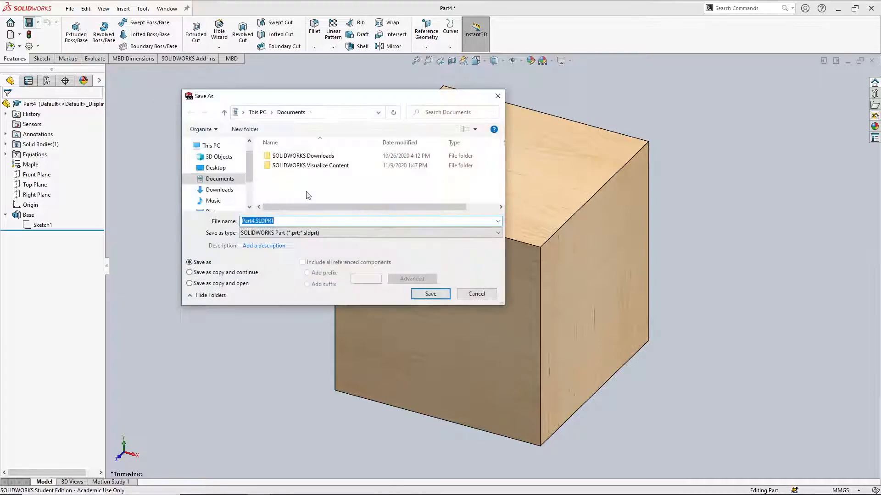
click(216, 168)
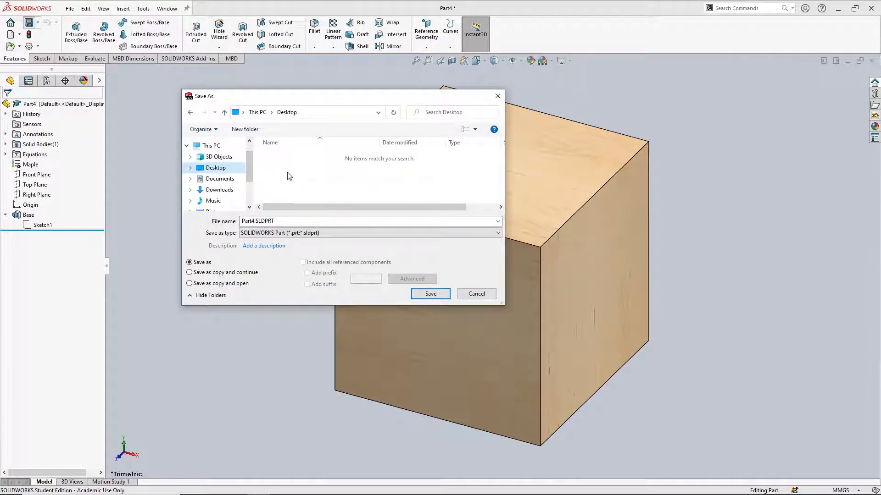
right_click(285, 166)
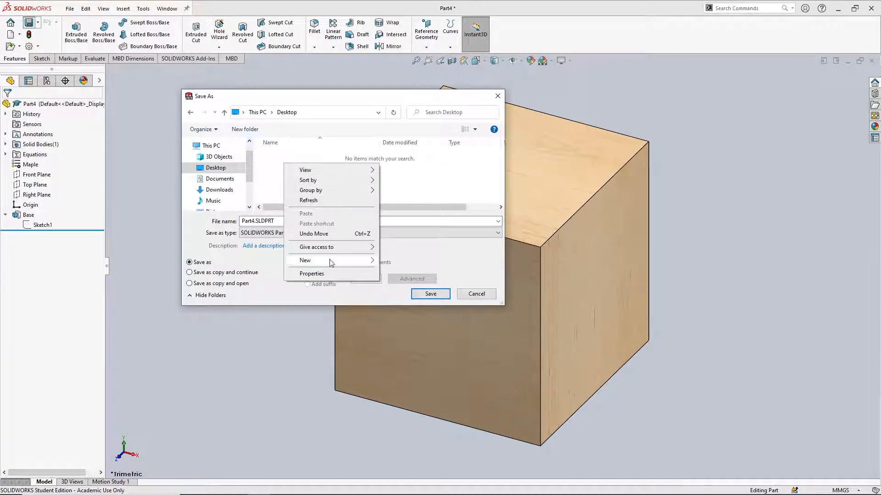
mouse_move(331, 260)
click(393, 263)
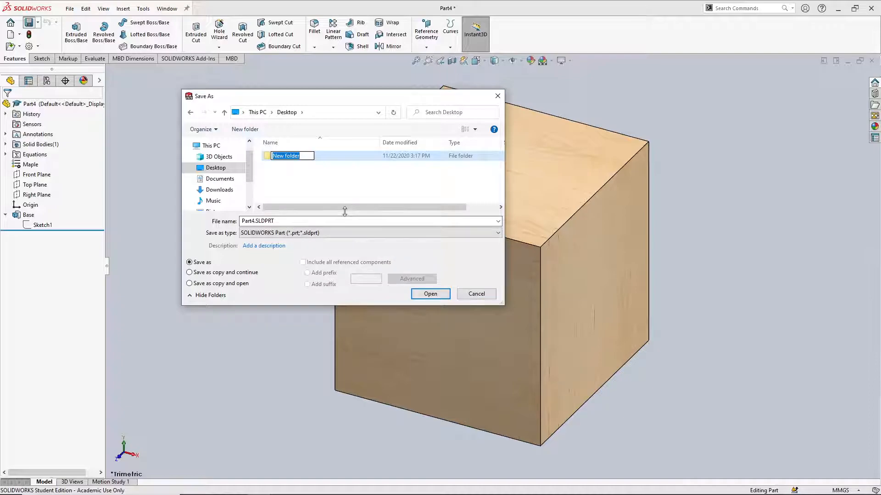
text(Bau)
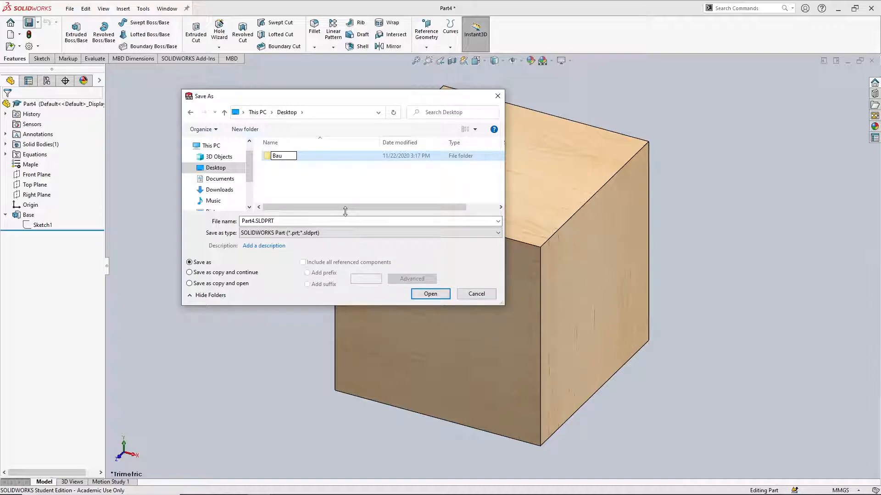
text(haus Chess Set)
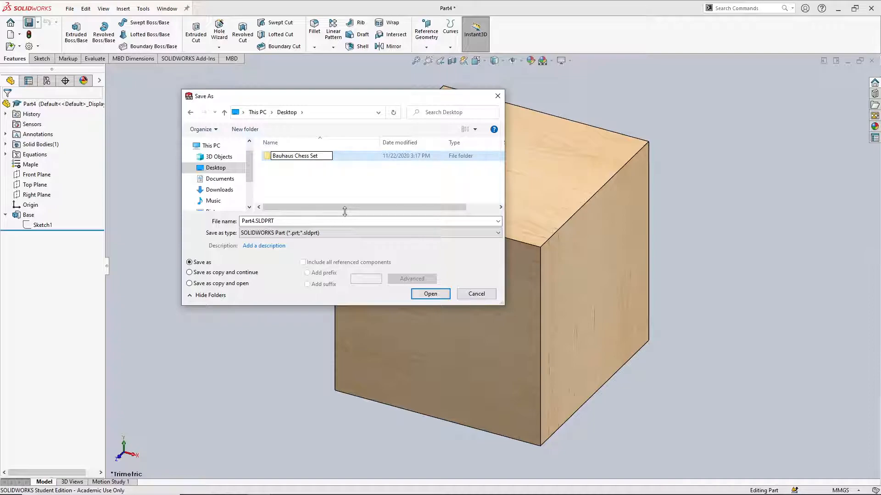
click(253, 220)
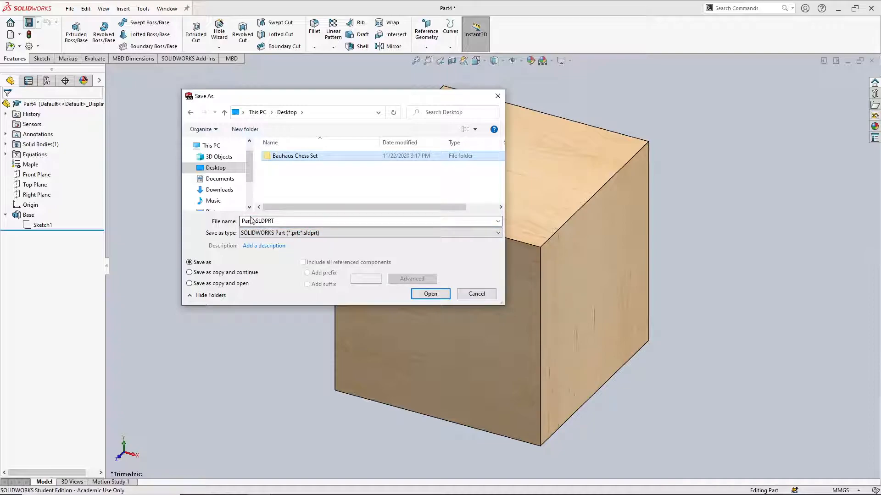
Save the part as Pawn.SLDPRT inside the "Bauhaus Chess Set" folder
click(262, 220)
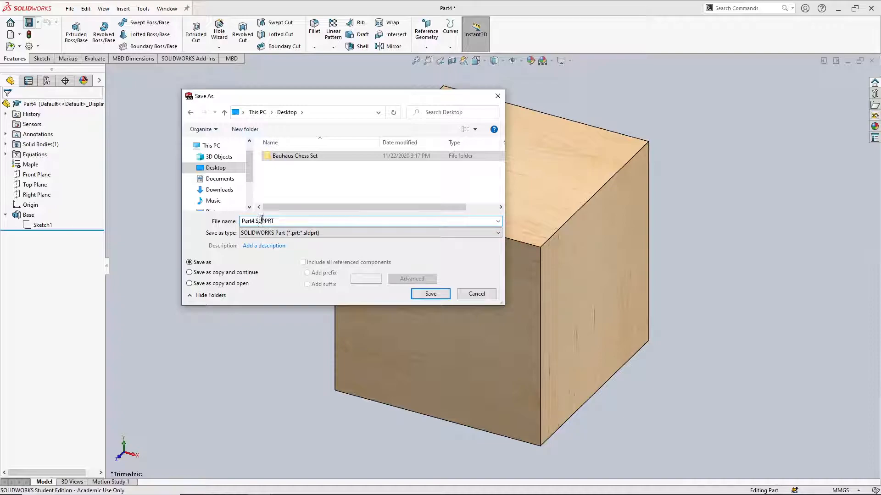
drag(255, 222, 239, 221)
text(Pawn)
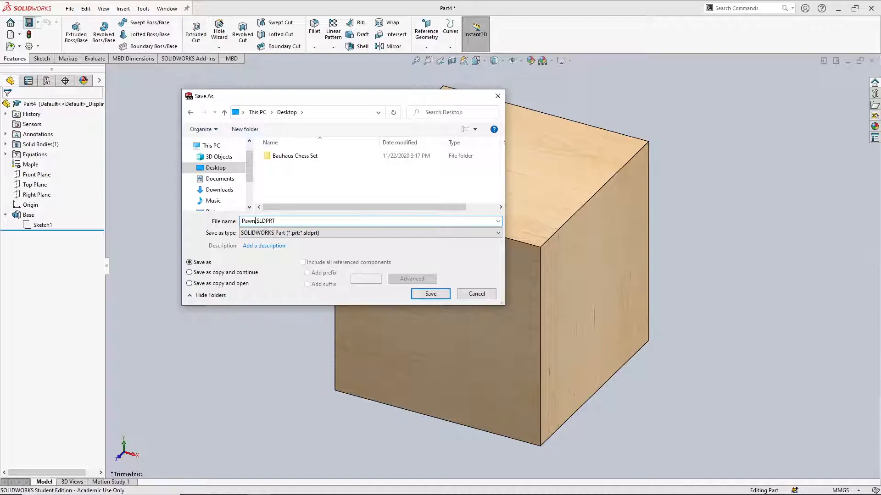
click(268, 161)
click(425, 294)
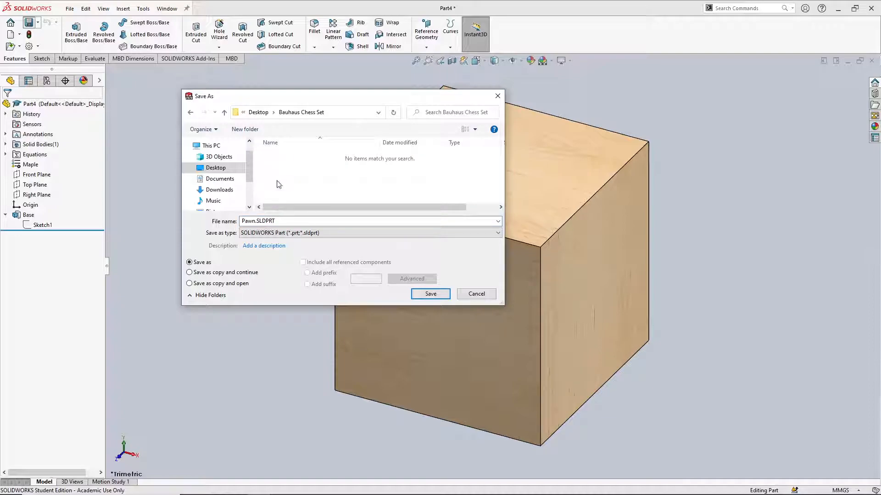
click(425, 296)
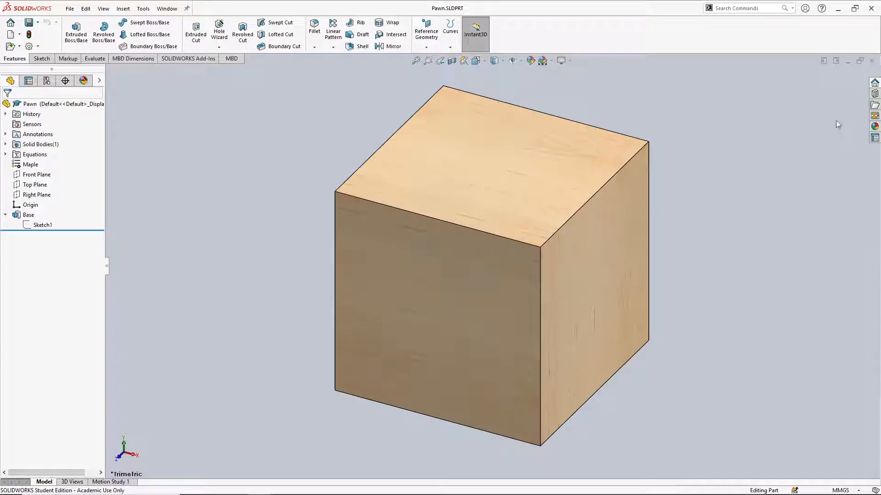
Close the Pawn part and open the "Bauhaus Chess Set" folder from the Windows desktop
click(872, 63)
click(839, 10)
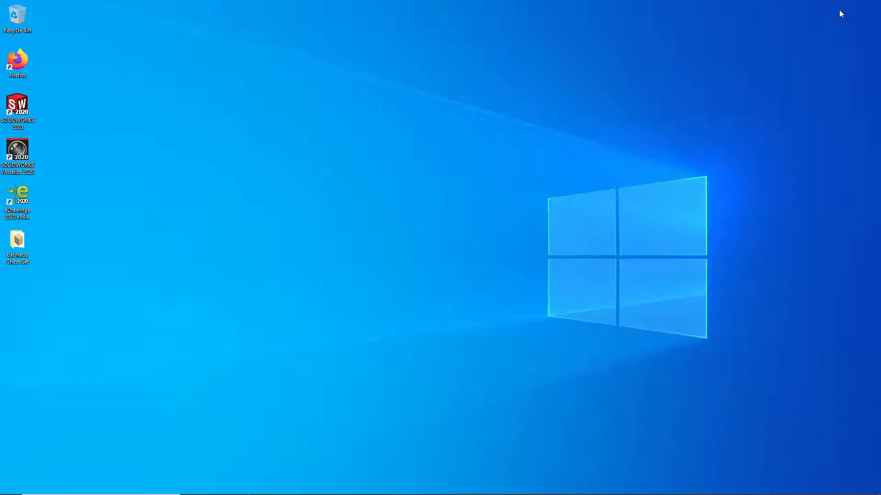
double_click(15, 242)
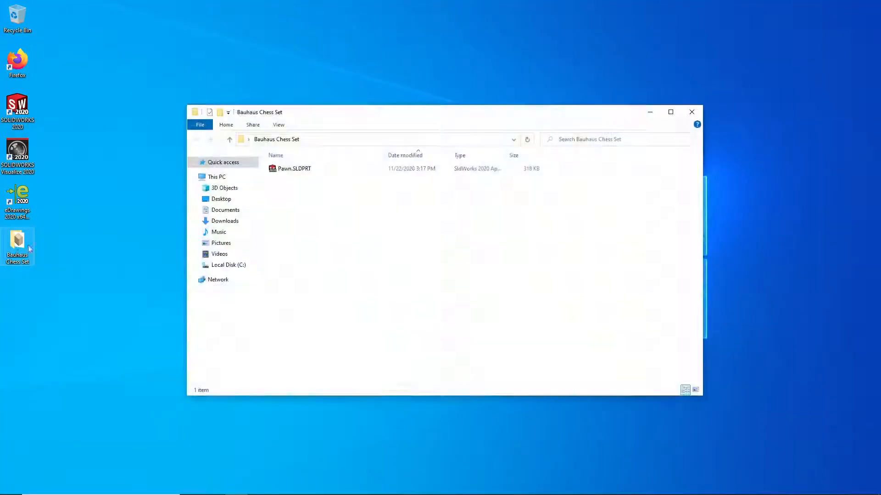
Duplicate Pawn.SLDPRT within the "Bauhaus Chess Set" folder
double_click(297, 169)
right_click(297, 166)
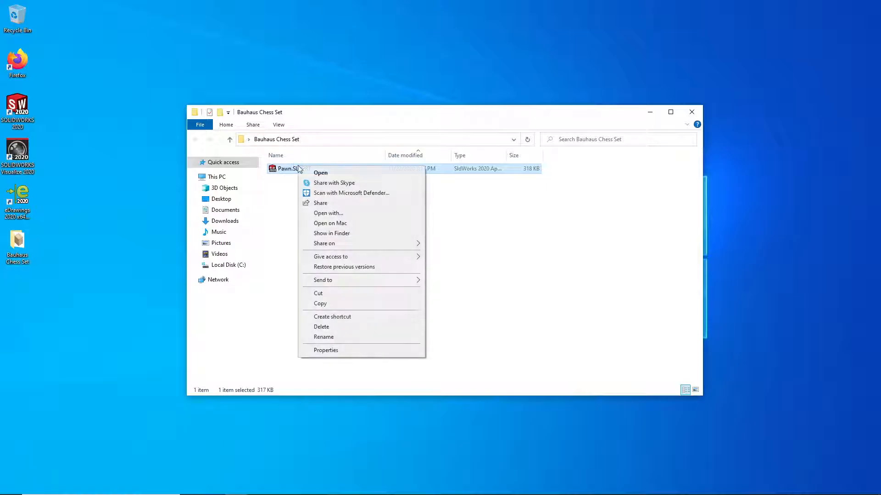
click(348, 305)
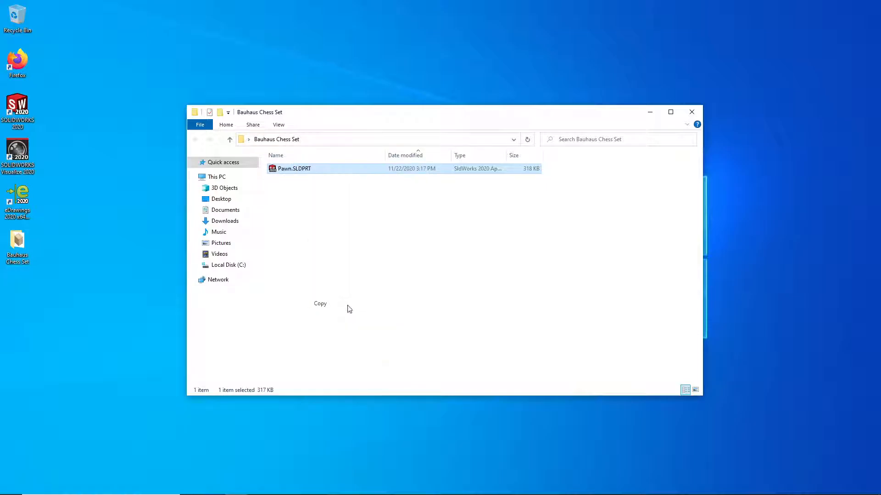
right_click(316, 227)
click(339, 290)
click(323, 202)
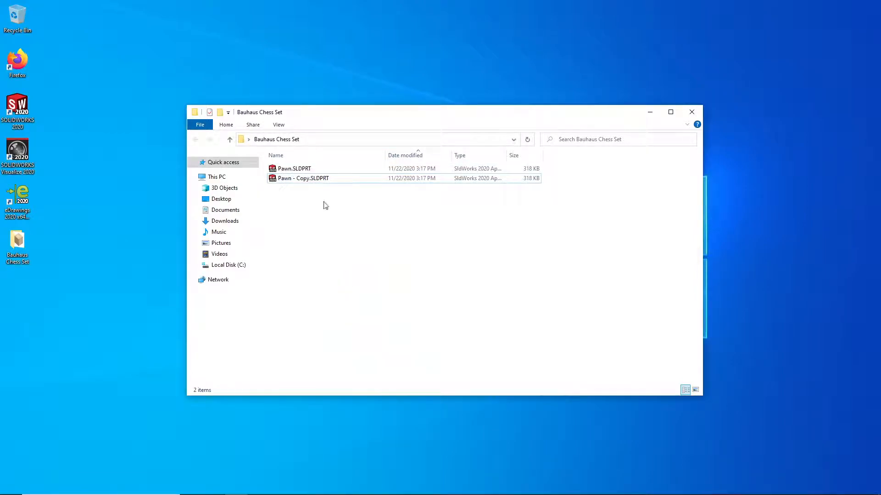
Rename the duplicated pawn file as Rook.SLDPRT
click(309, 179)
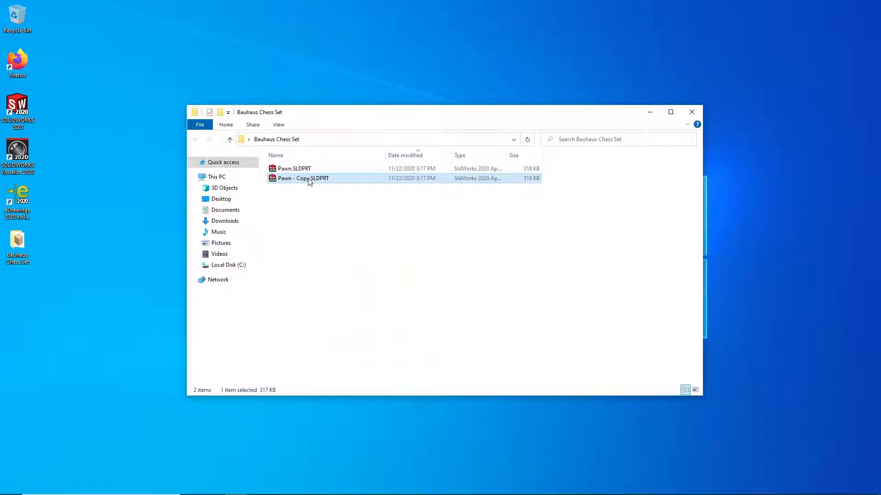
click(308, 181)
text(Rook)
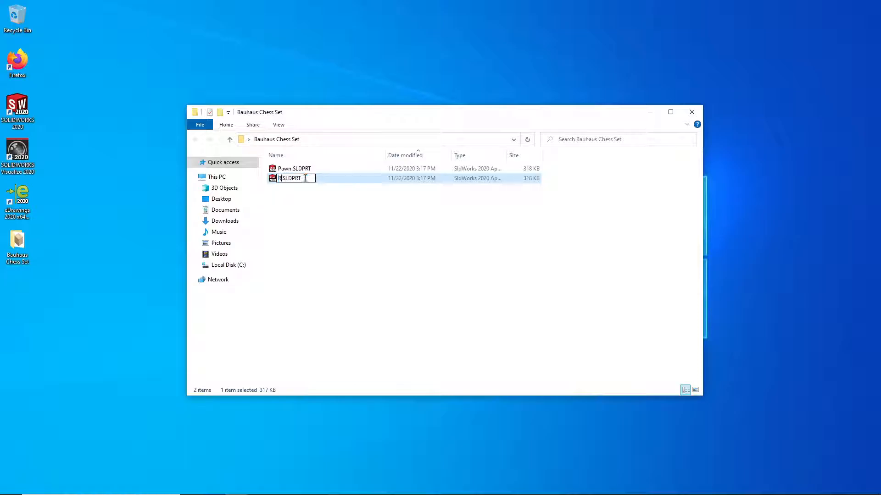
key(Return)
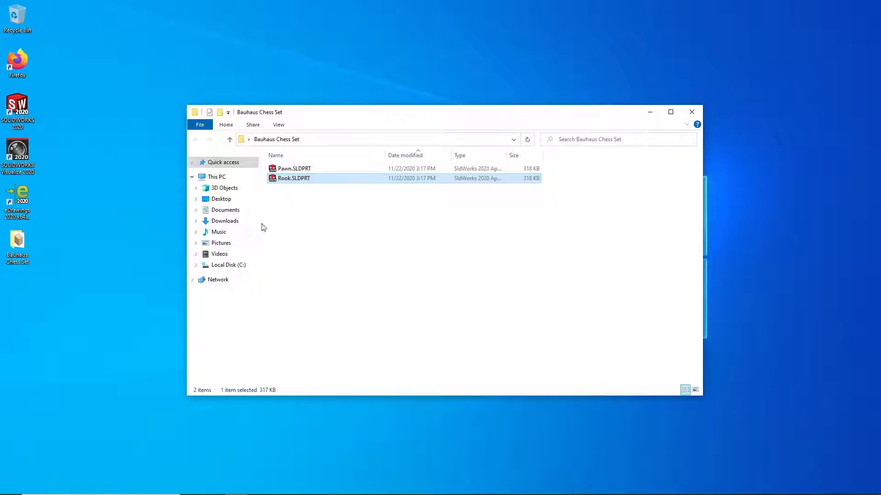
Open Rook.SLDPRT from the "Bauhaus Chess Set" folder in SOLIDWORKS and bring its model window to the front
key(alt+Tab)
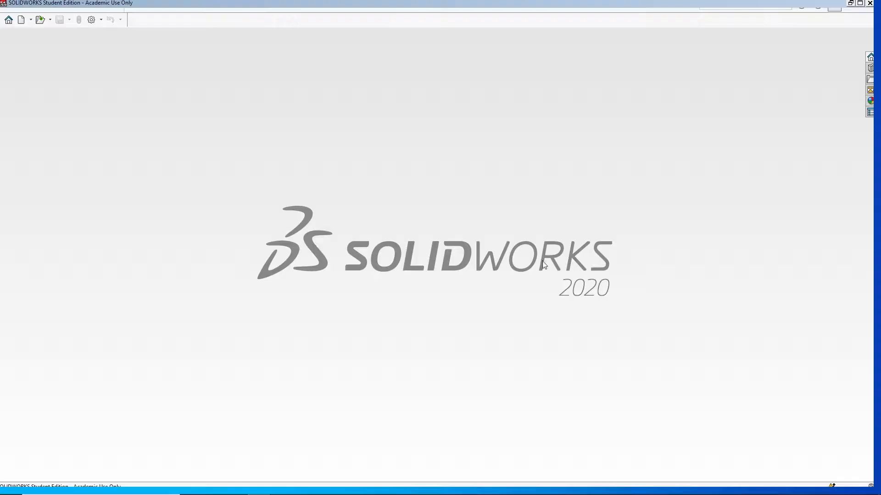
key(super)
key(alt+Tab)
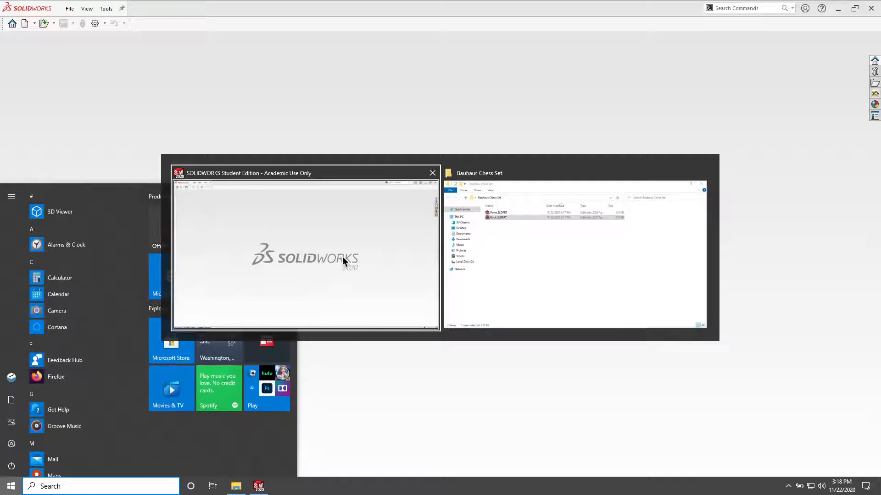
click(459, 255)
drag(298, 179, 123, 218)
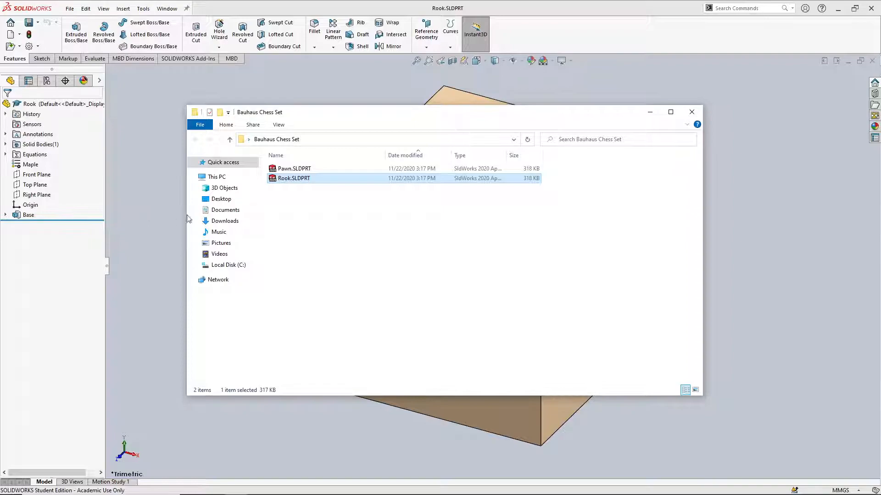
click(662, 89)
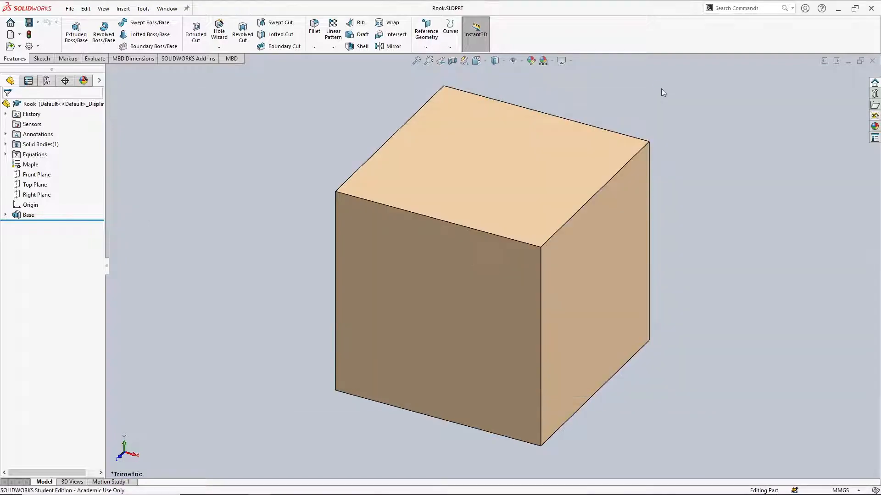
Open the sketch under the rook's Base feature for editing
click(5, 215)
right_click(41, 227)
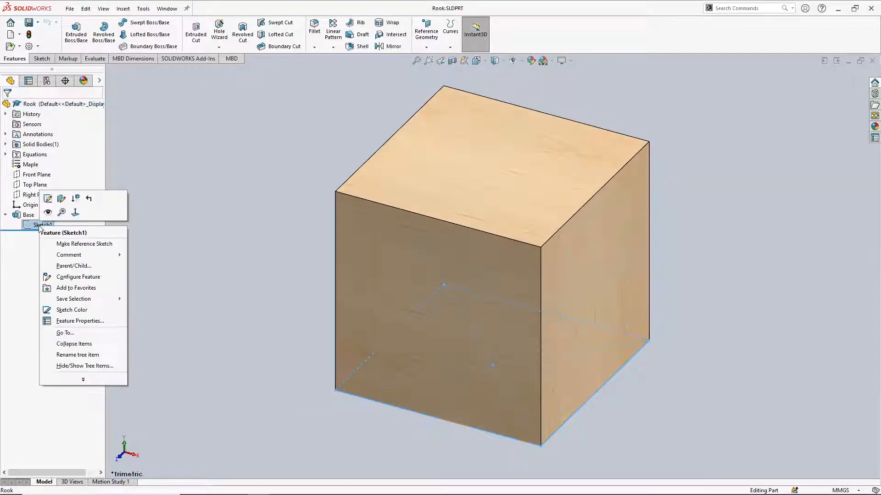
right_click(47, 200)
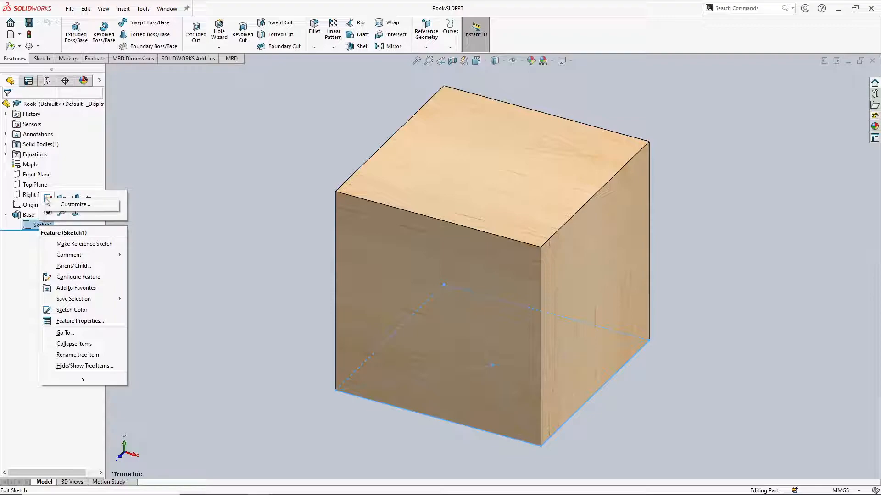
click(45, 197)
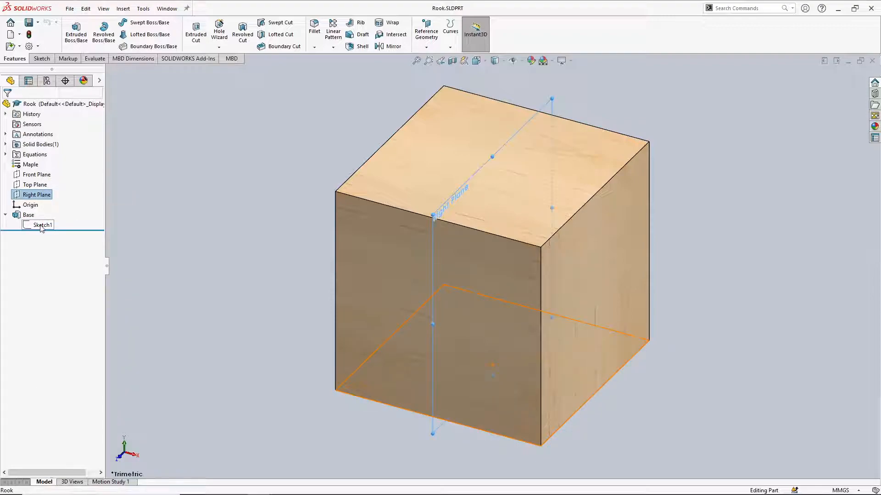
right_click(42, 225)
click(48, 198)
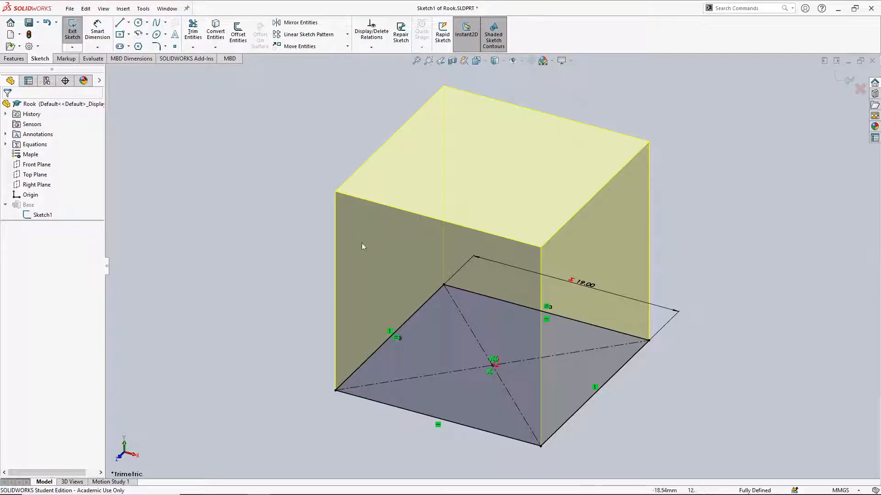
Link the base square's side dimension to the global variable "long edge length" and exit the sketch
click(594, 290)
double_click(583, 283)
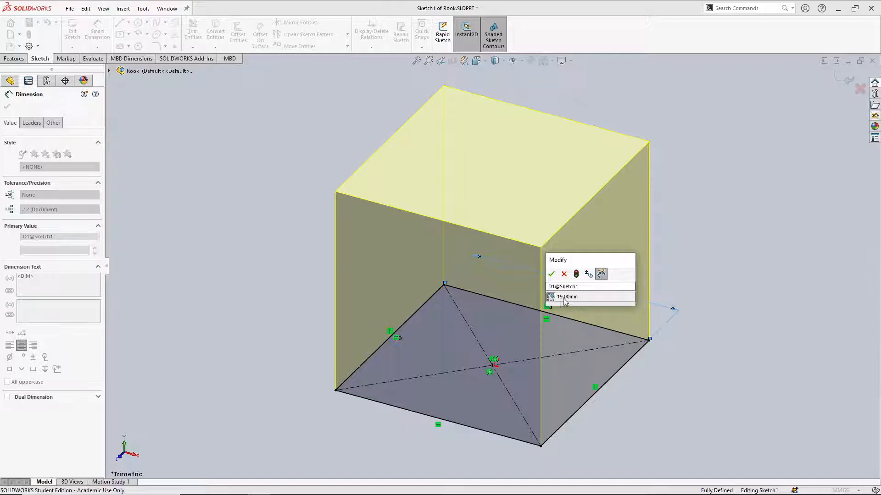
click(579, 287)
click(552, 298)
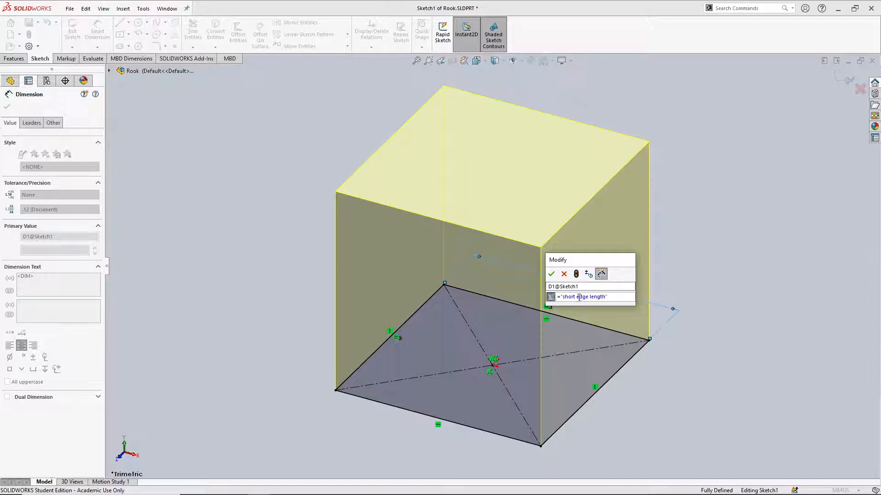
drag(558, 298, 610, 297)
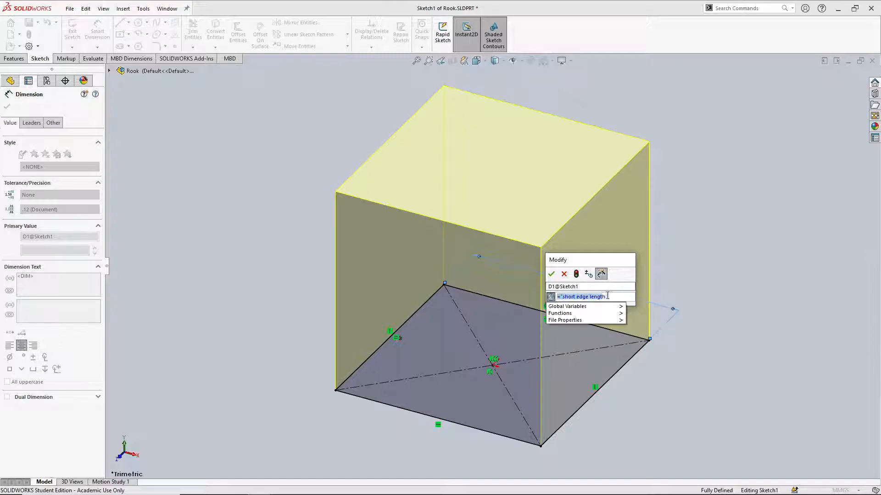
mouse_move(614, 307)
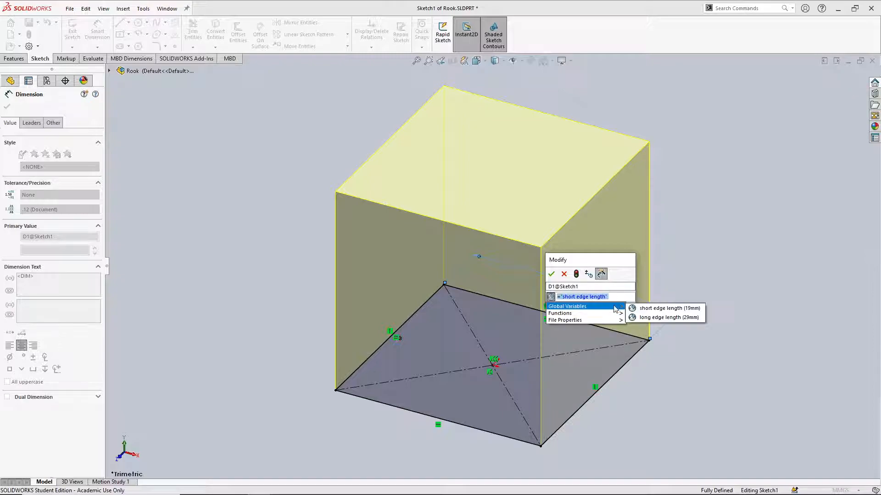
click(659, 318)
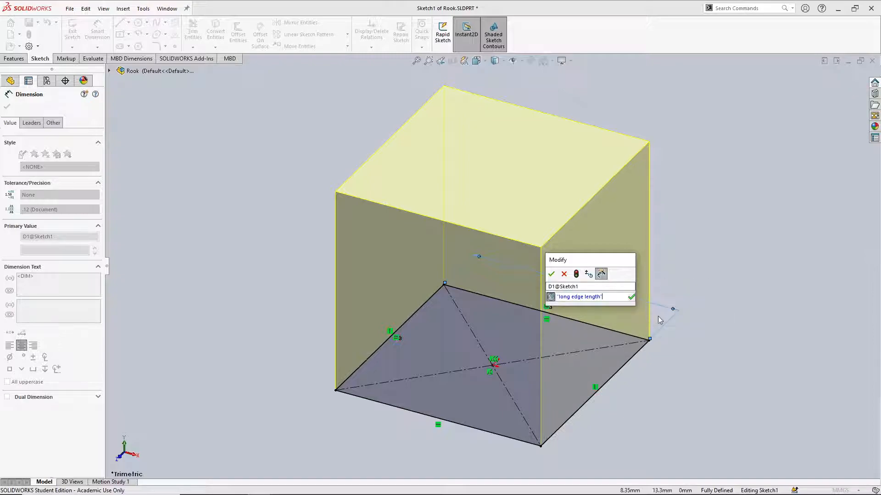
click(631, 298)
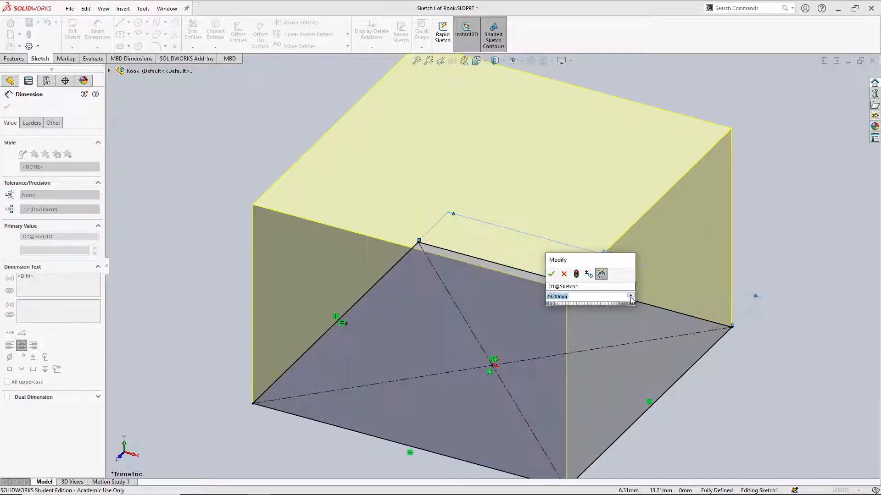
click(552, 274)
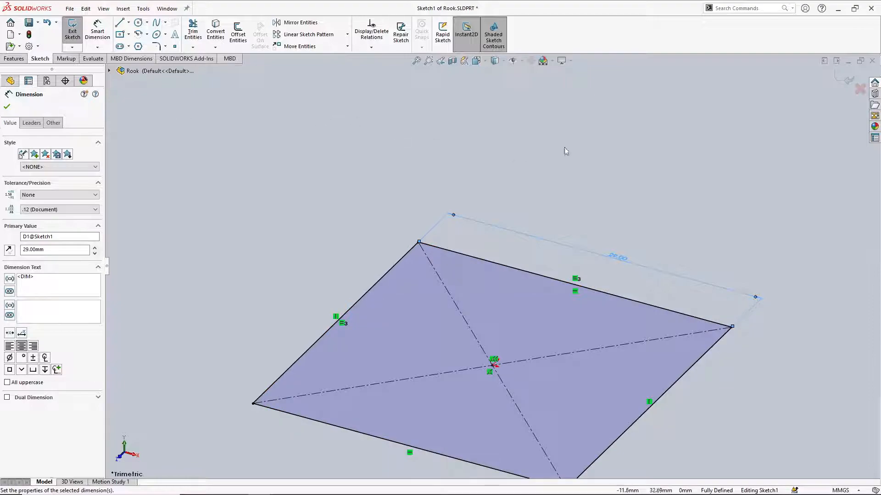
click(844, 81)
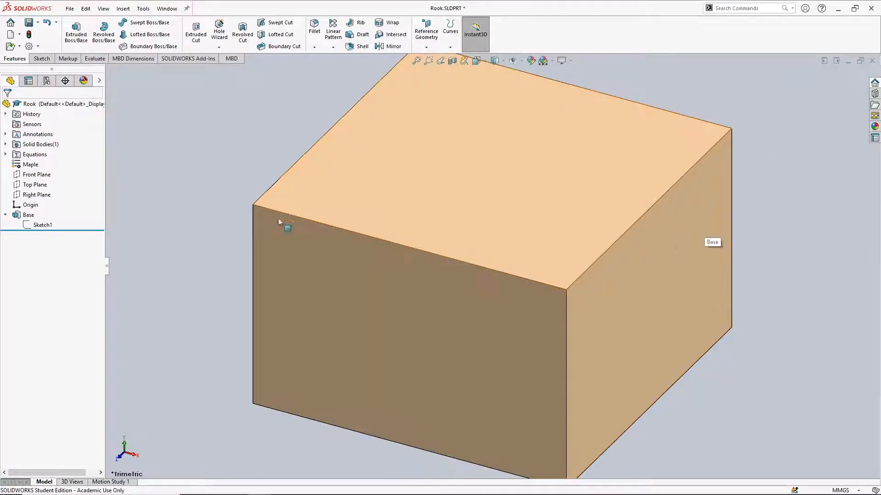
Open the Base extrusion for editing and show its depth as an equation
right_click(33, 215)
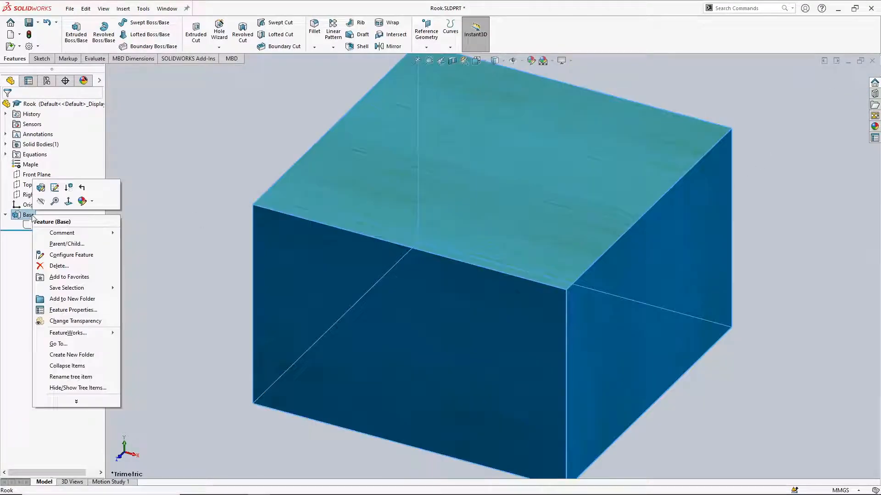
click(39, 187)
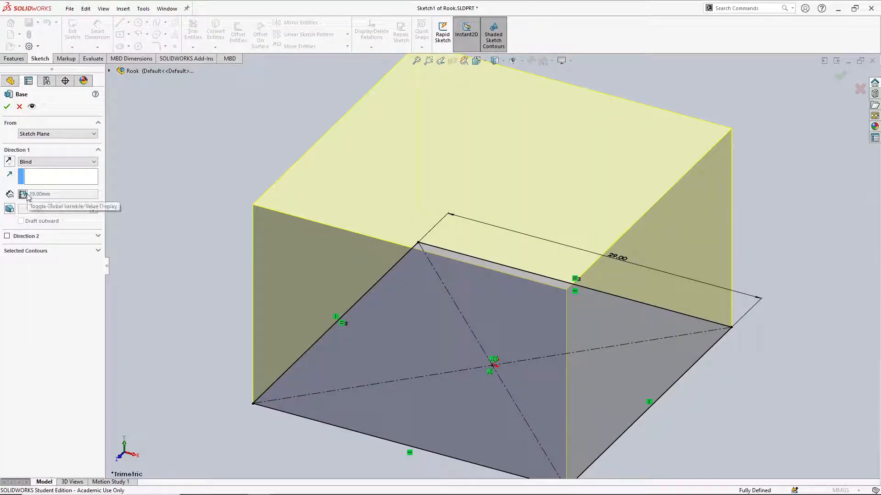
click(46, 195)
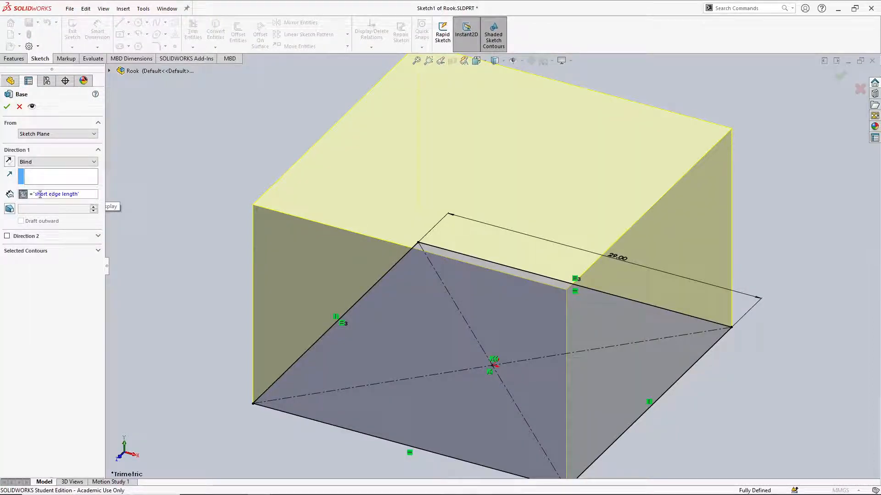
Try to replace the Base extrusion's depth expression with the "long edge length" variable
drag(41, 194, 33, 194)
mouse_move(44, 206)
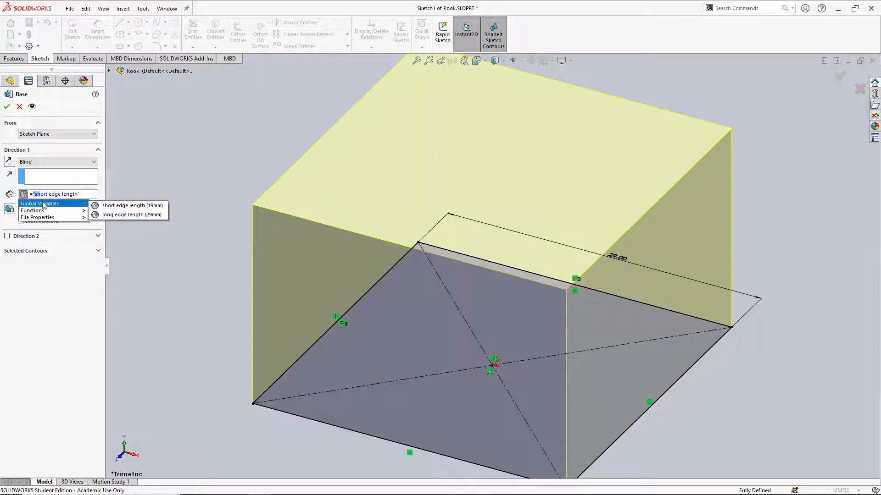
click(128, 215)
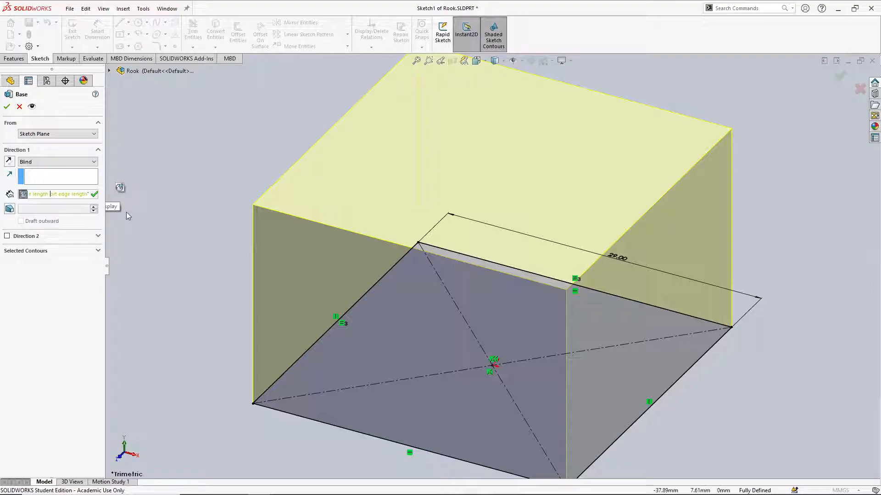
click(95, 195)
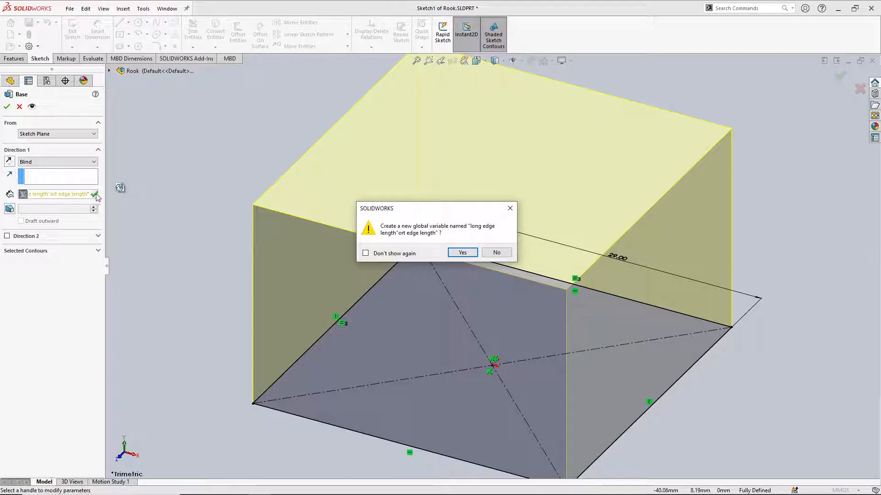
click(497, 253)
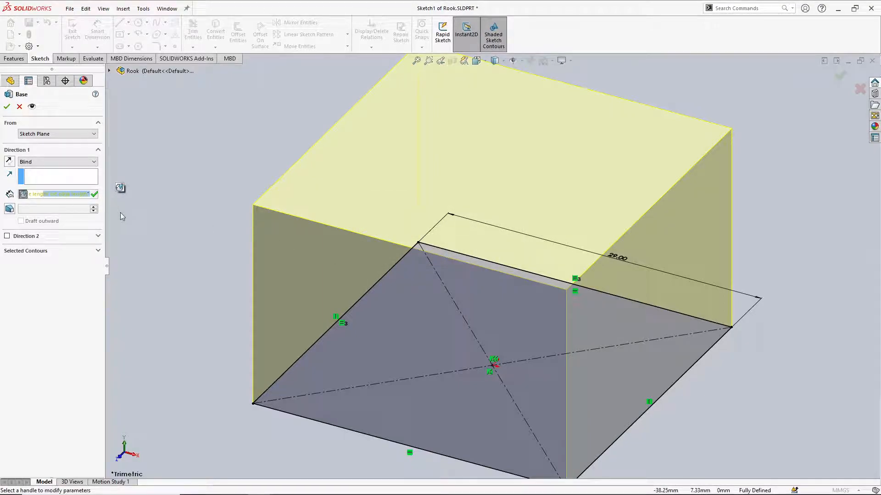
key(ctrl+a)
text(="long edge)
key(BackSpace)
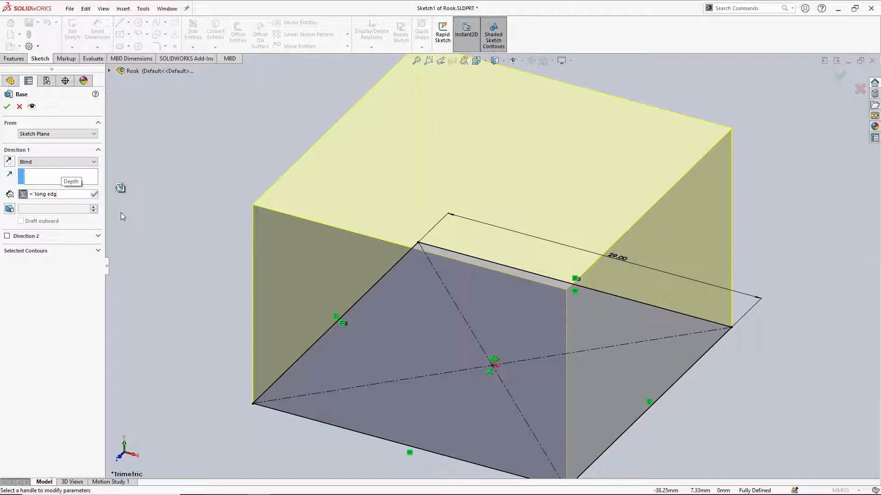
text(e)
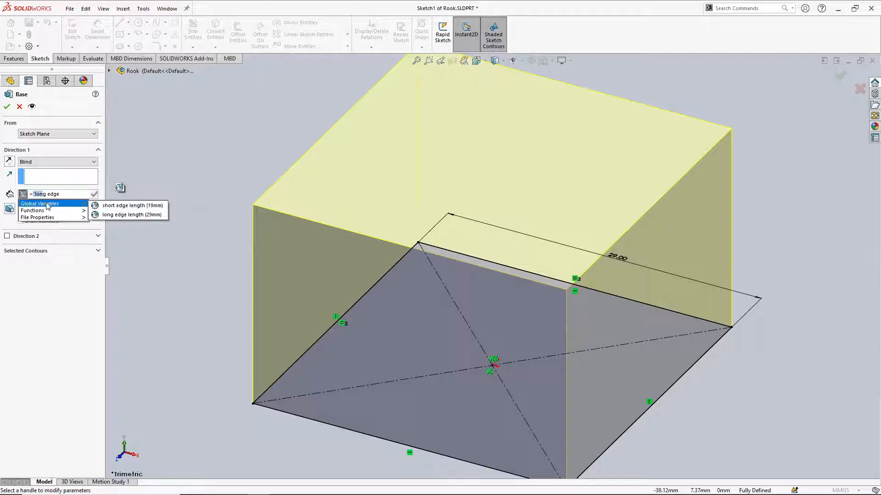
click(42, 196)
click(35, 194)
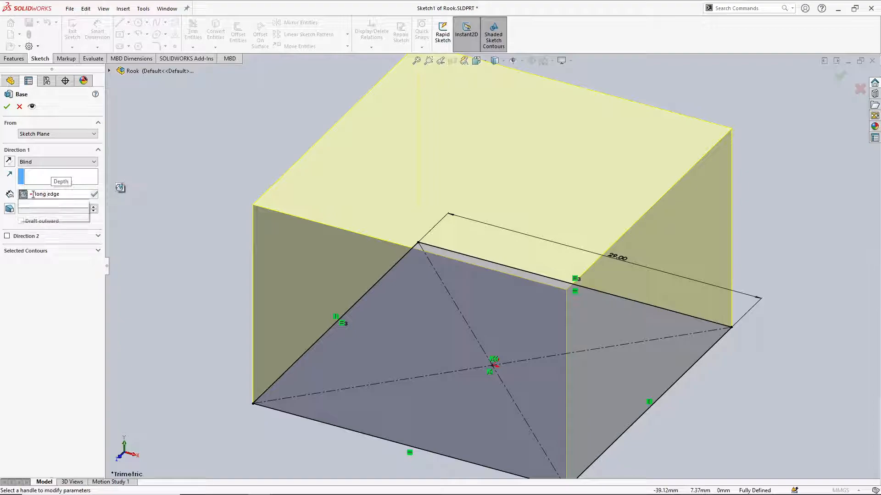
Clear the depth expression, link the Base extrusion's depth to the global variable "long edge length", and accept the feature
double_click(60, 195)
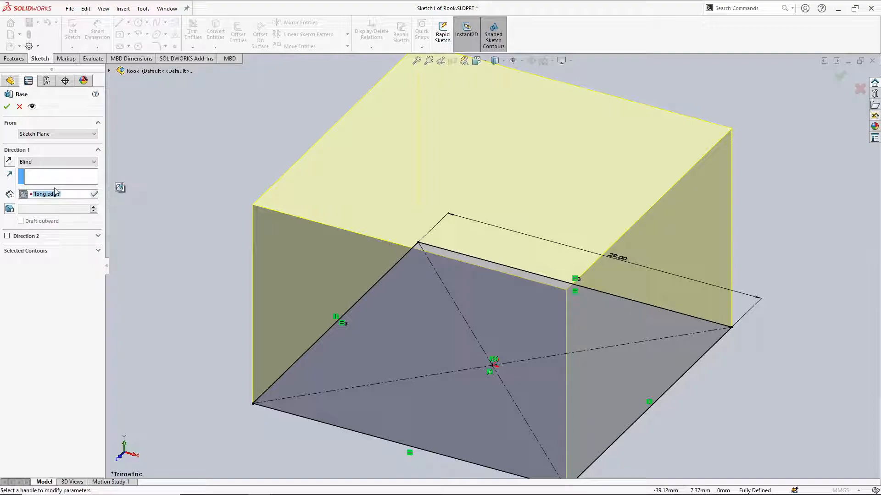
key(BackSpace)
mouse_move(51, 203)
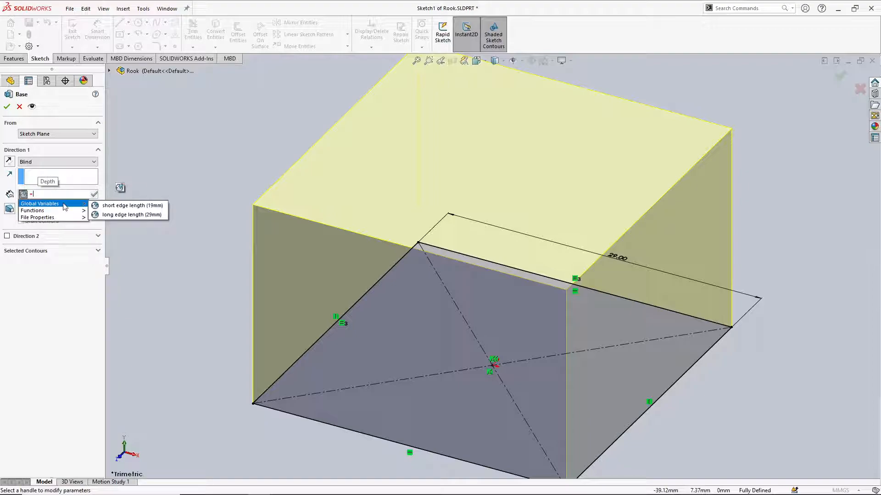
click(126, 212)
click(94, 195)
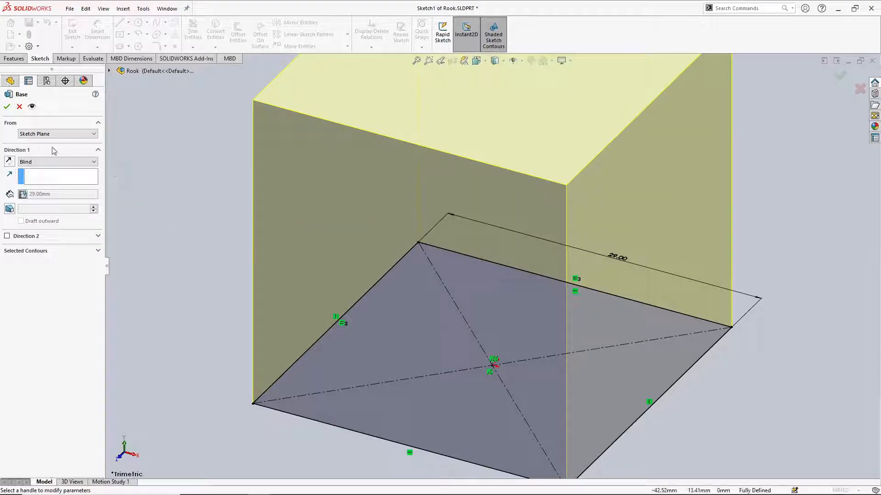
key(Return)
key(s)
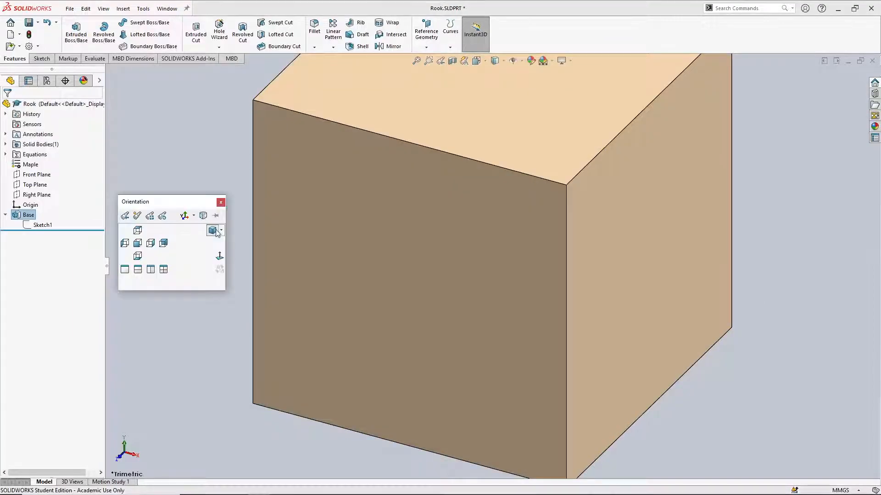
key(Escape)
key(f)
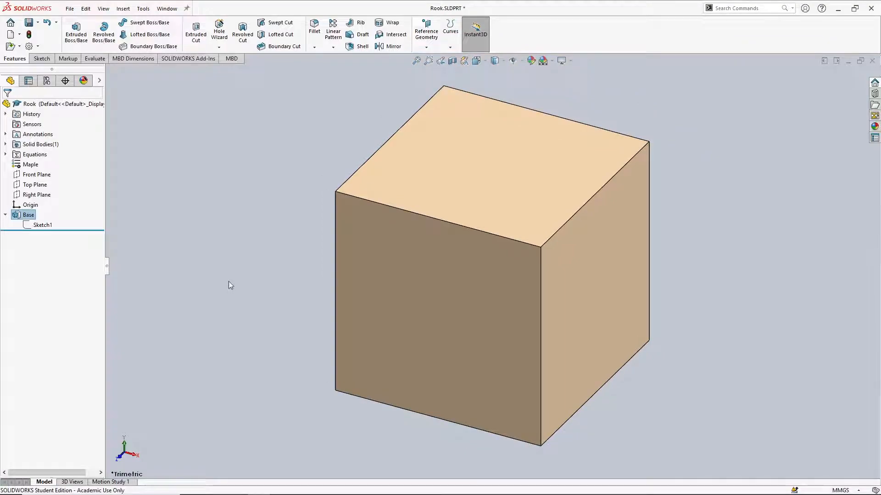
Close the Rook part with all changes saved and switch to the "Bauhaus Chess Set" folder window
click(232, 279)
click(872, 61)
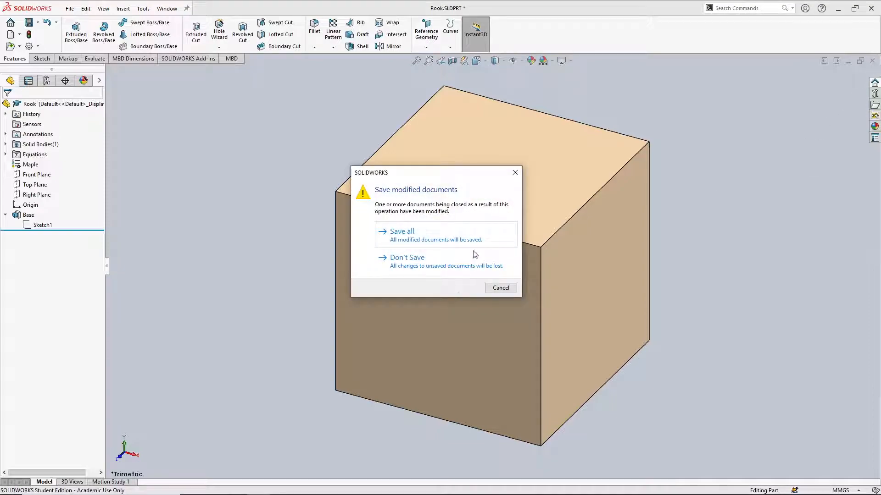
click(435, 233)
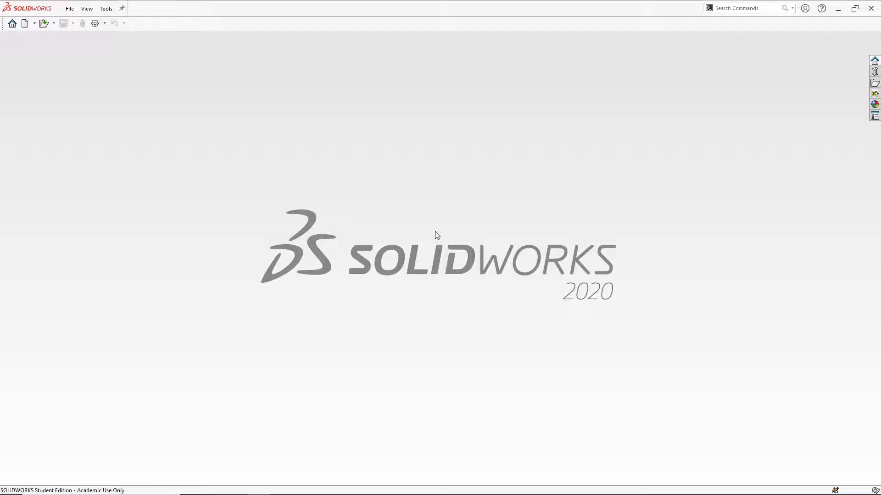
key(alt+Tab)
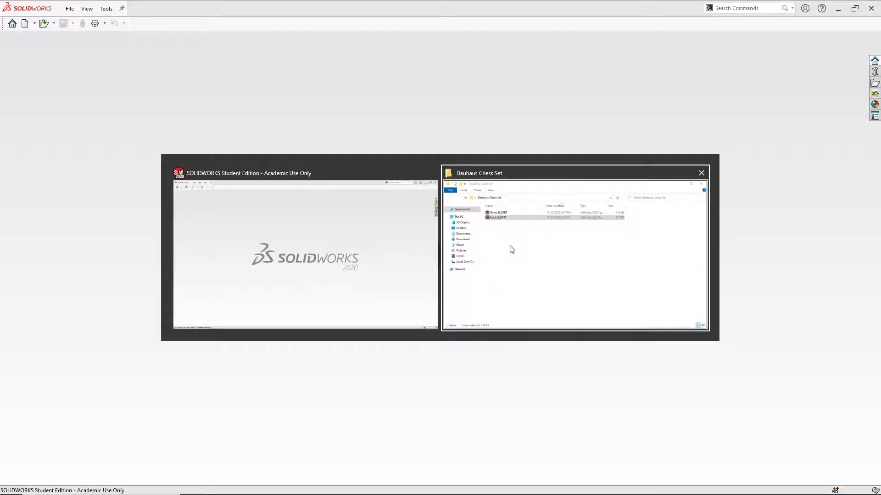
click(346, 222)
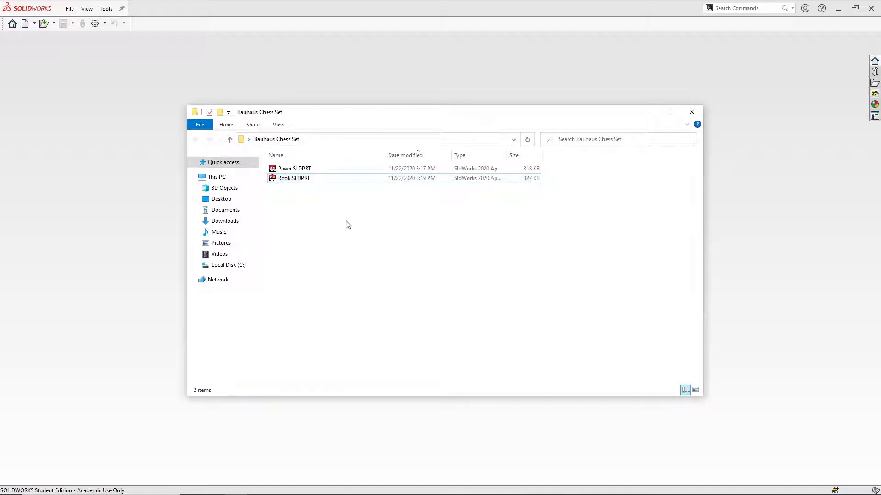
Duplicate Rook.SLDPRT within the "Bauhaus Chess Set" folder
right_click(294, 180)
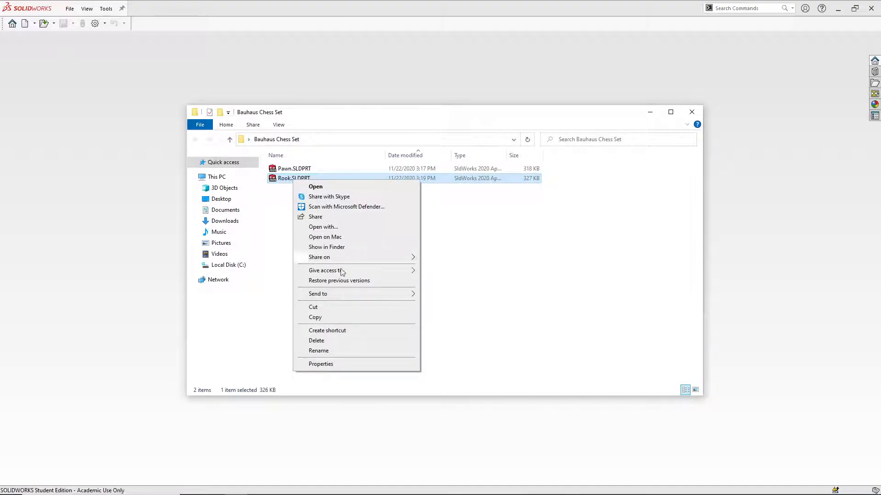
click(333, 318)
right_click(299, 183)
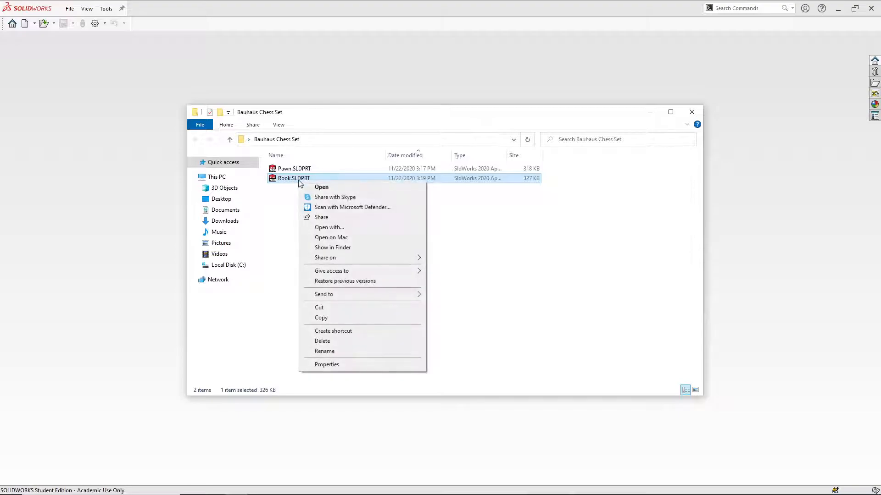
click(335, 319)
click(325, 234)
right_click(326, 233)
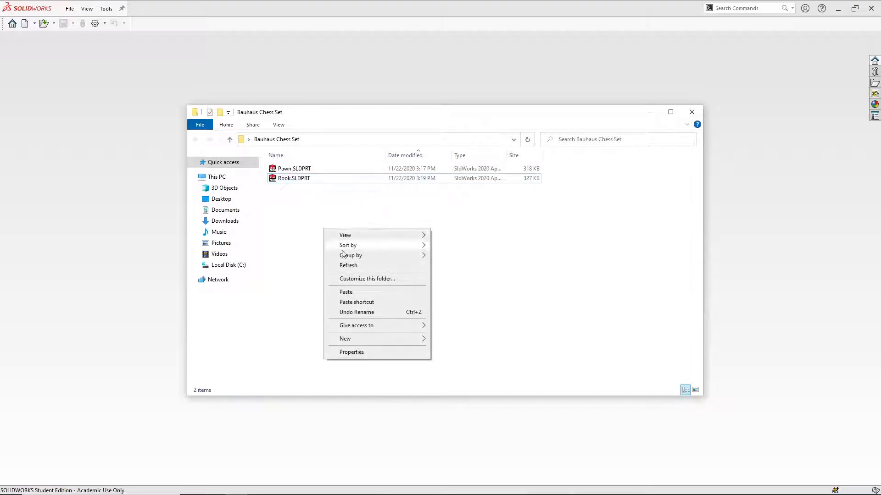
click(351, 292)
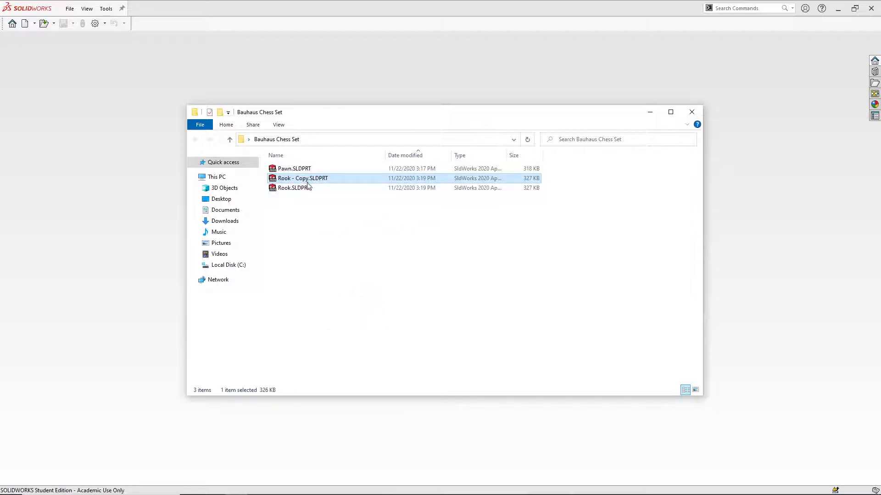
Rename the copied Rook file as "Knight" and open Knight.SLDPRT in SOLIDWORKS
key(F2)
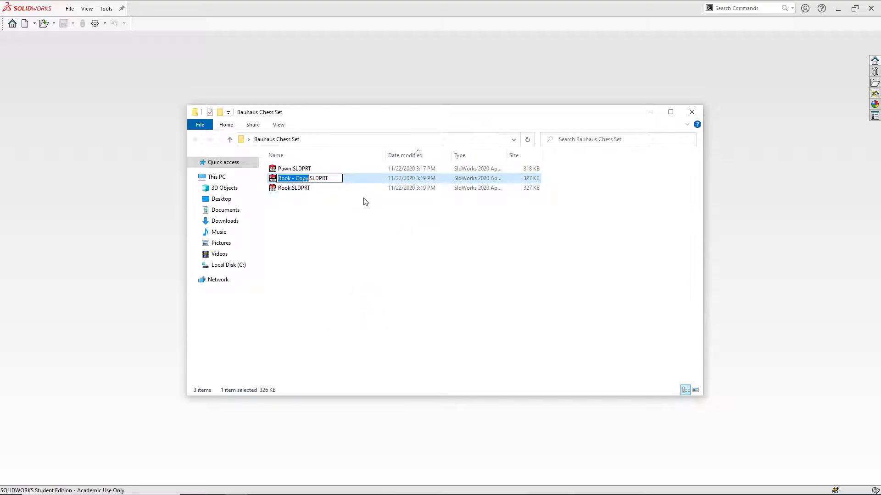
text(Knight)
key(Return)
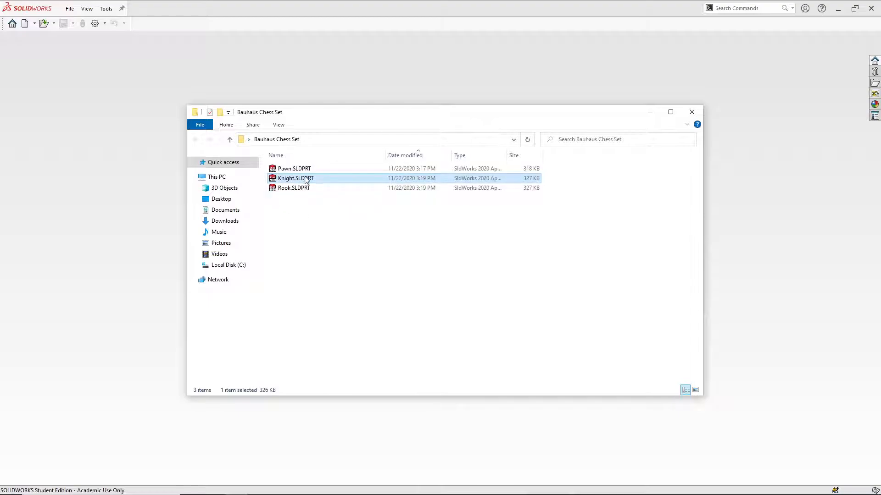
drag(306, 180, 119, 199)
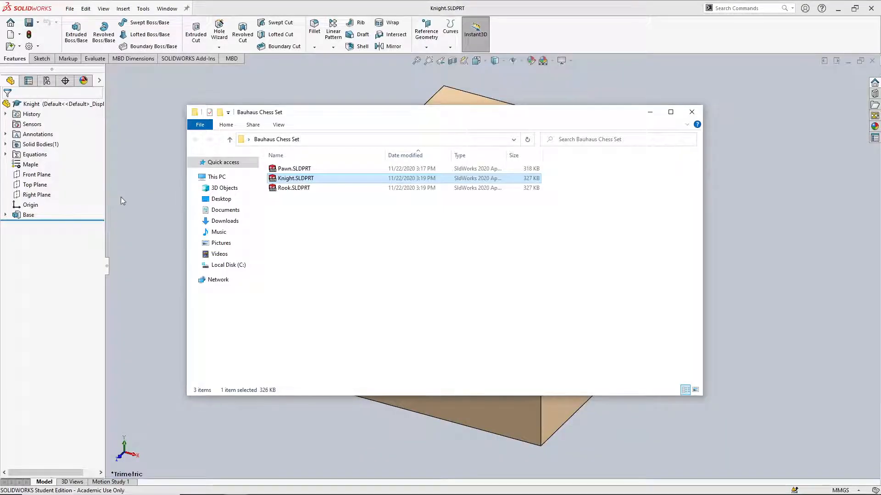
click(130, 196)
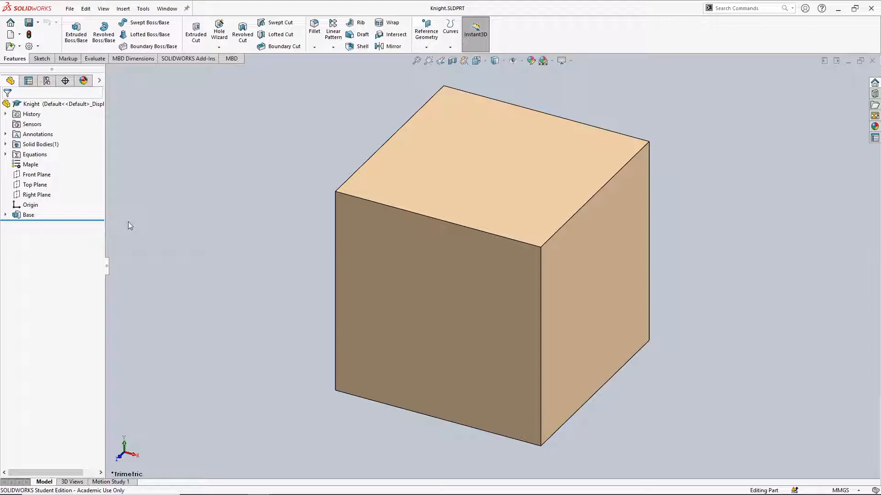
In the Base feature's Sketch1, draw a line through the centre joining the midpoints of the square's front and back edges
click(6, 215)
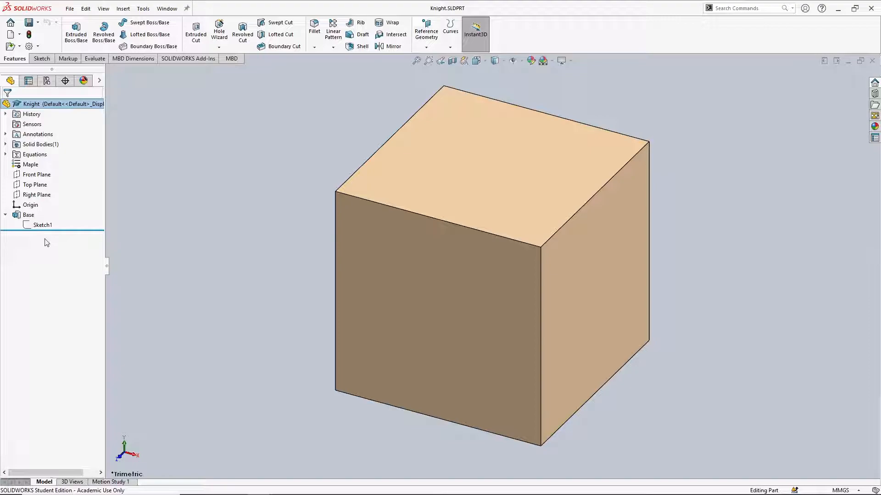
right_click(45, 226)
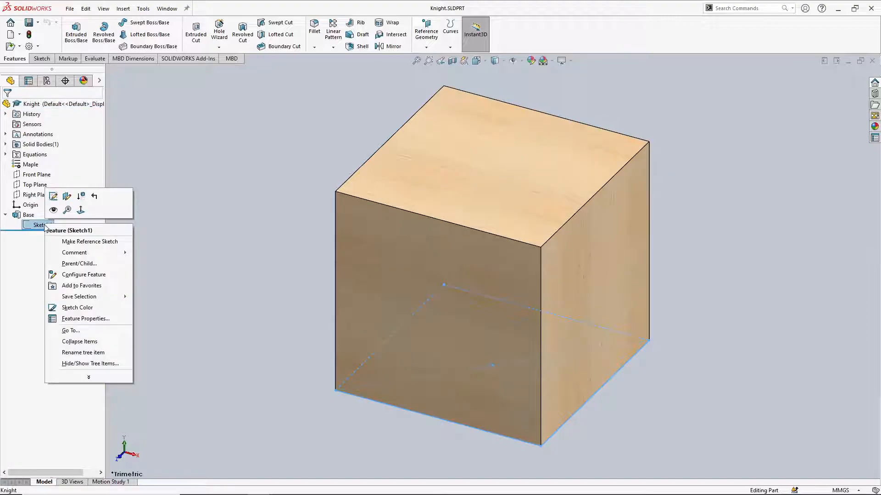
click(53, 197)
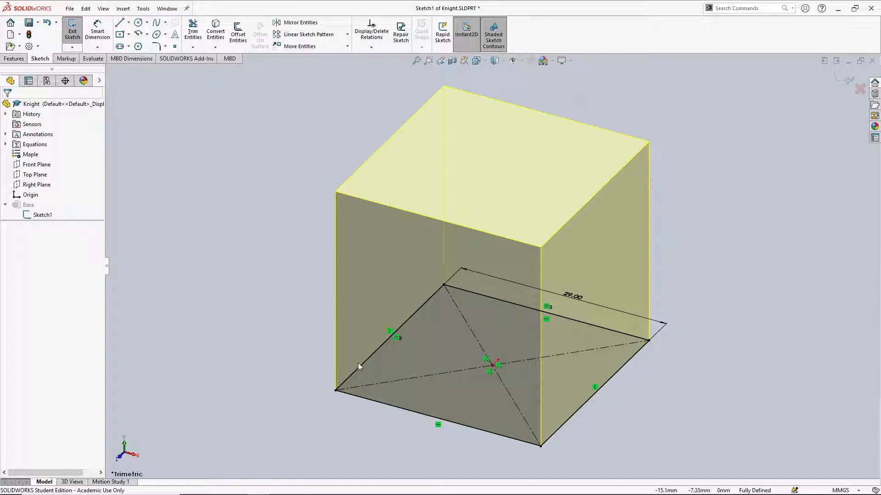
click(120, 23)
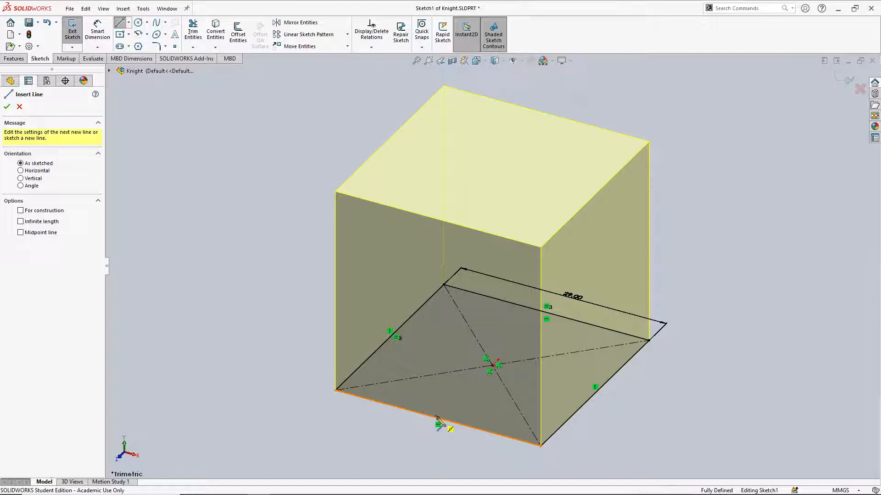
click(438, 419)
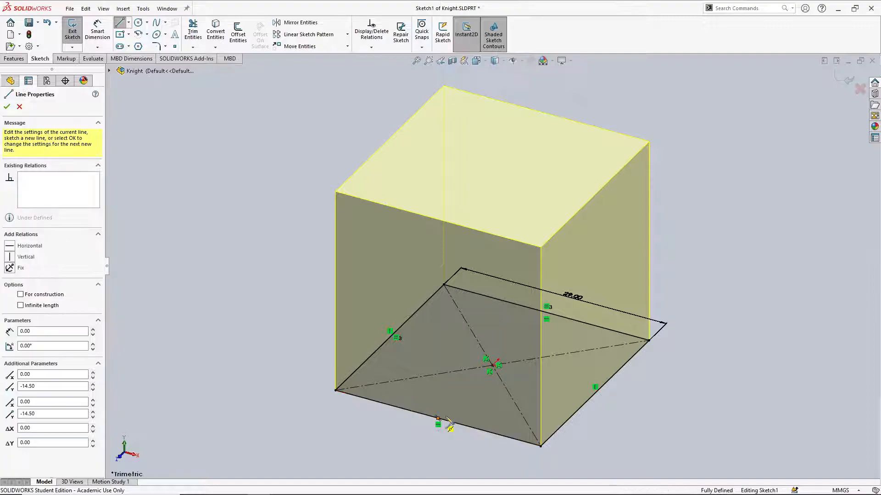
click(546, 313)
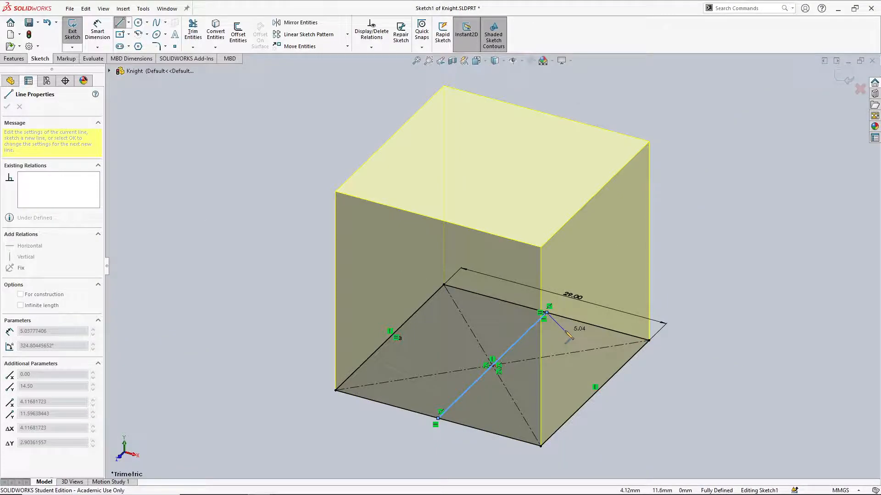
key(Escape)
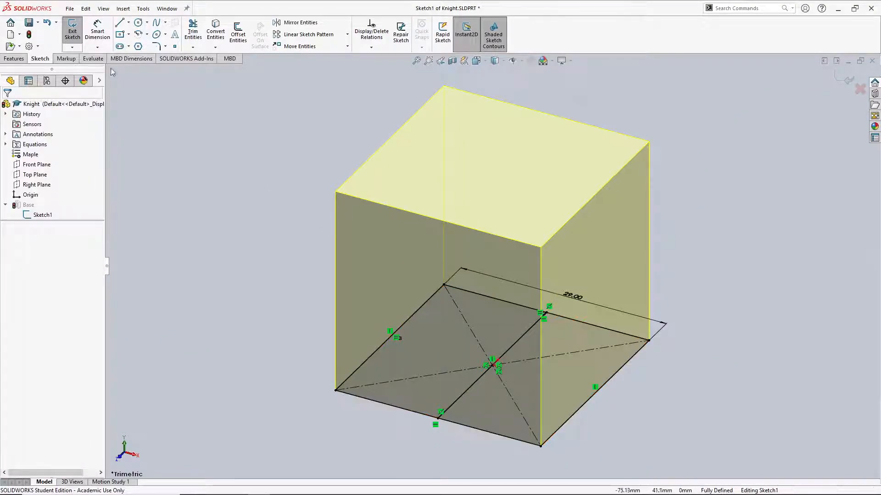
Add a second line joining the midpoints of the square's left and right edges, dividing it into four quadrants
click(120, 23)
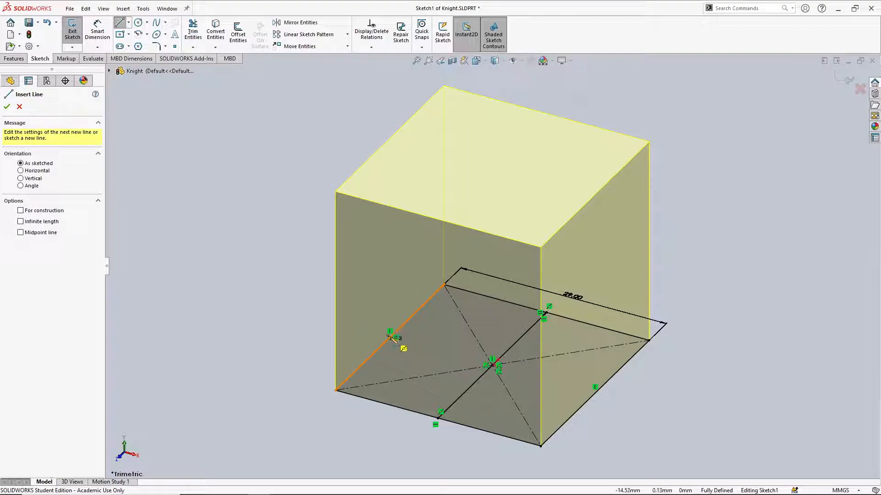
click(389, 338)
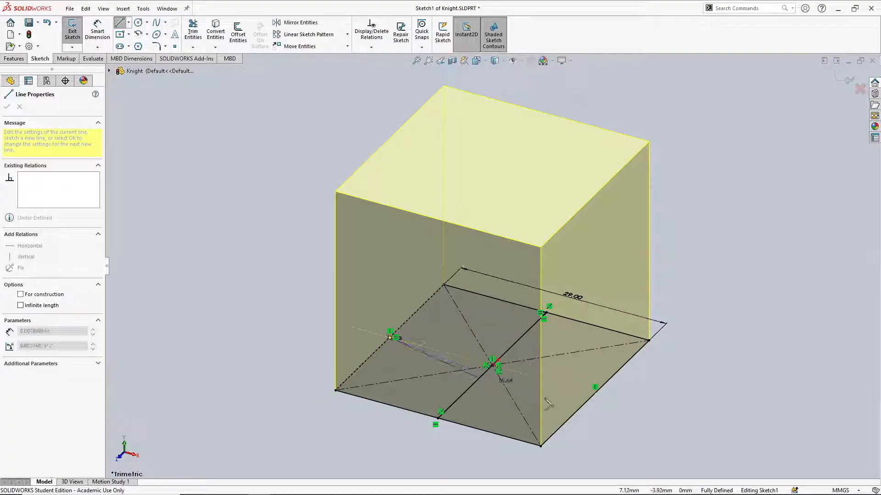
click(594, 393)
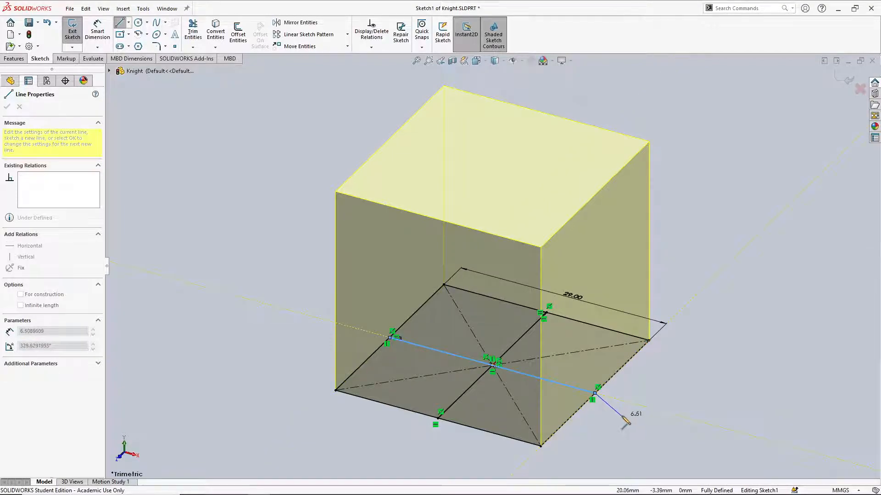
key(Escape)
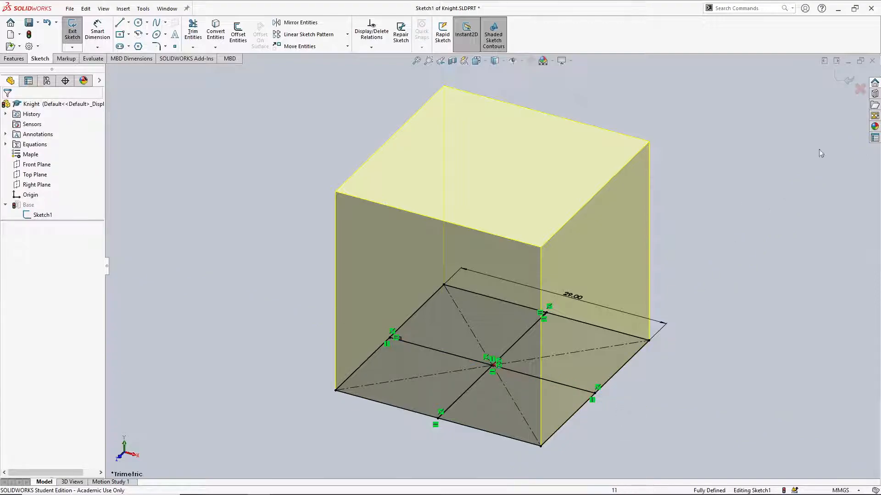
Try to exit the sketch, checking it for feature usage and running Repair Sketch on the open contours
click(847, 82)
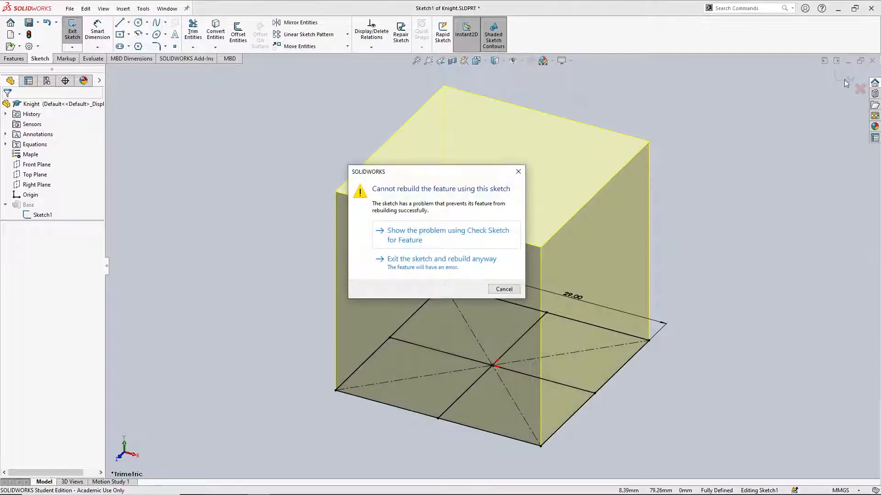
click(460, 242)
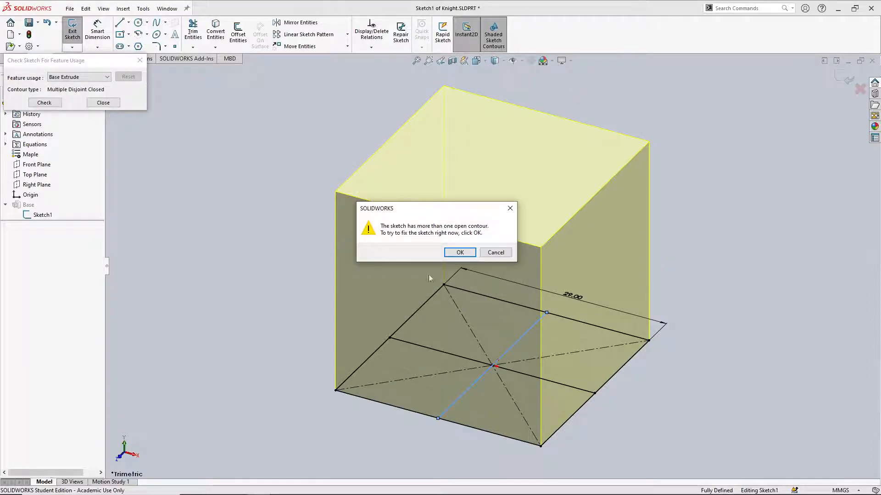
click(460, 253)
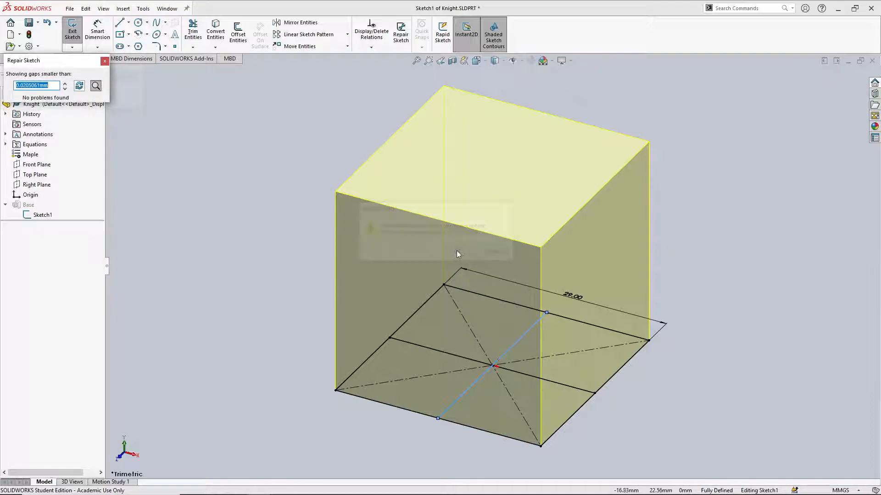
click(105, 62)
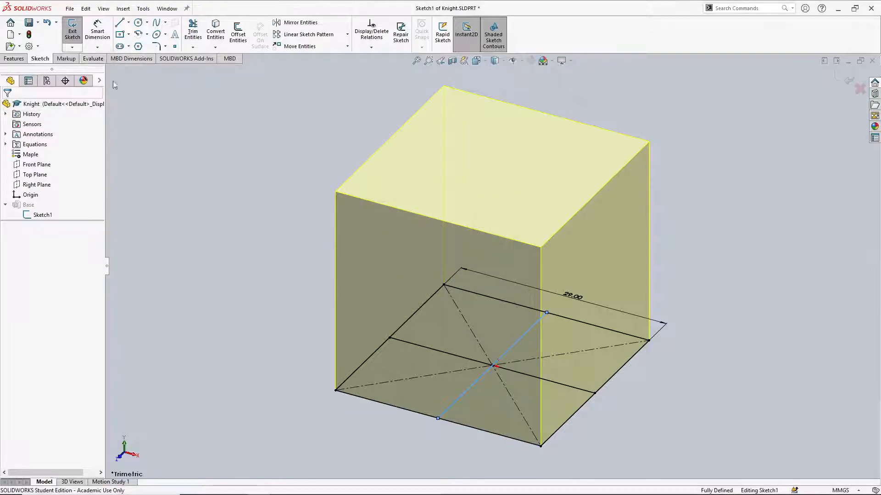
right_click(26, 208)
click(83, 193)
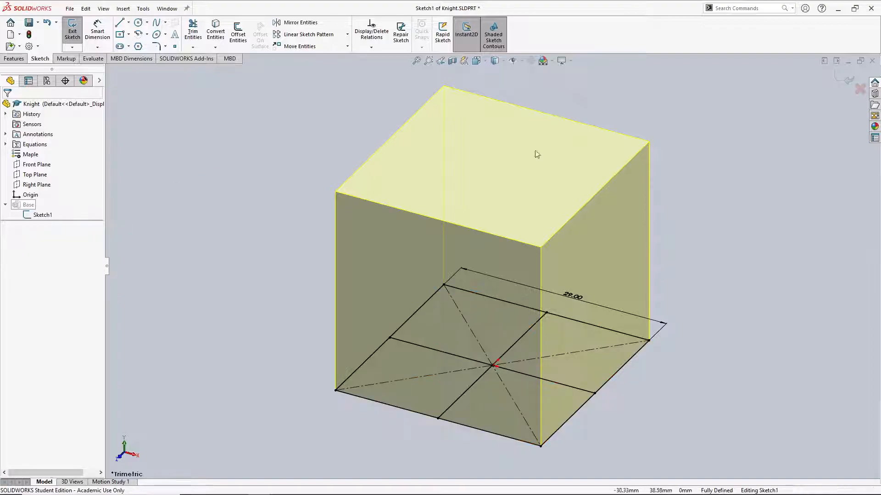
Exit the sketch, rebuild the part despite the sketch problem, and dismiss the error report
click(838, 79)
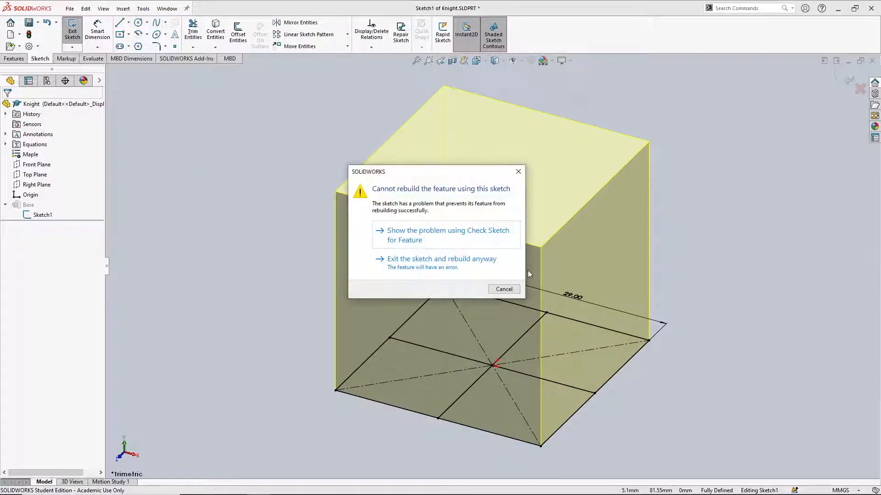
click(447, 262)
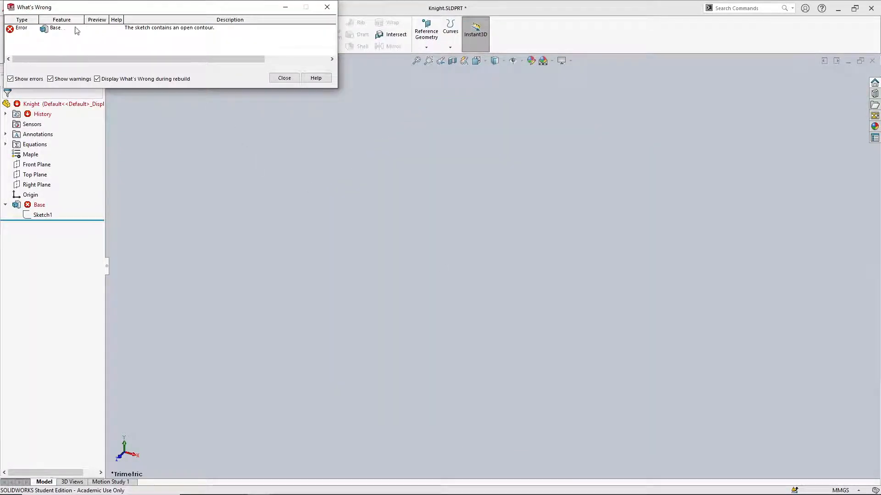
click(284, 78)
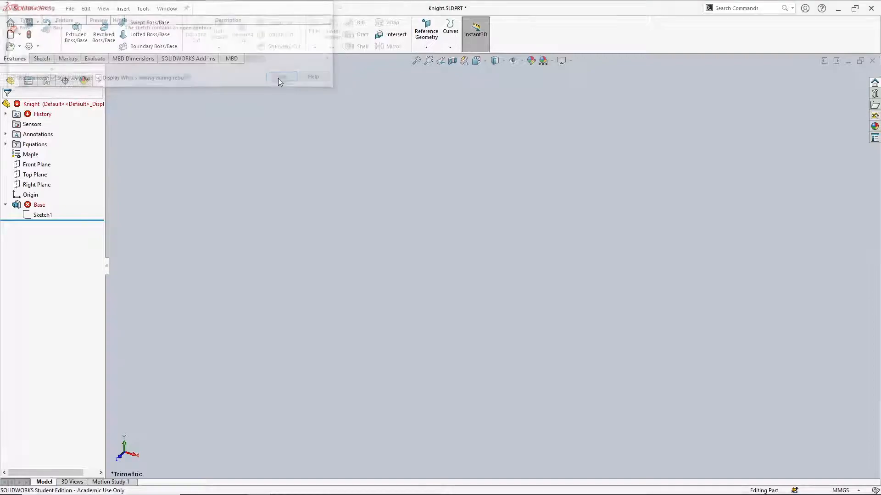
Edit the Base extrusion and select three quadrants as its contours, leaving out the front-right one
right_click(41, 208)
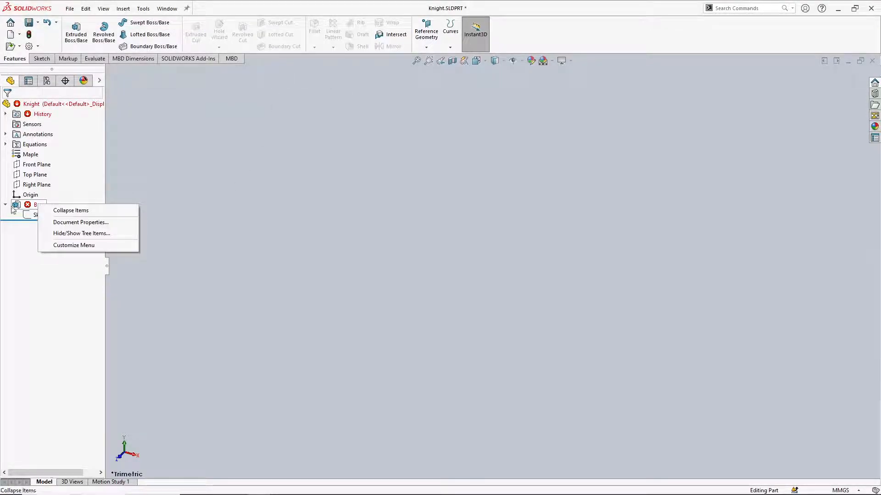
click(38, 205)
right_click(38, 205)
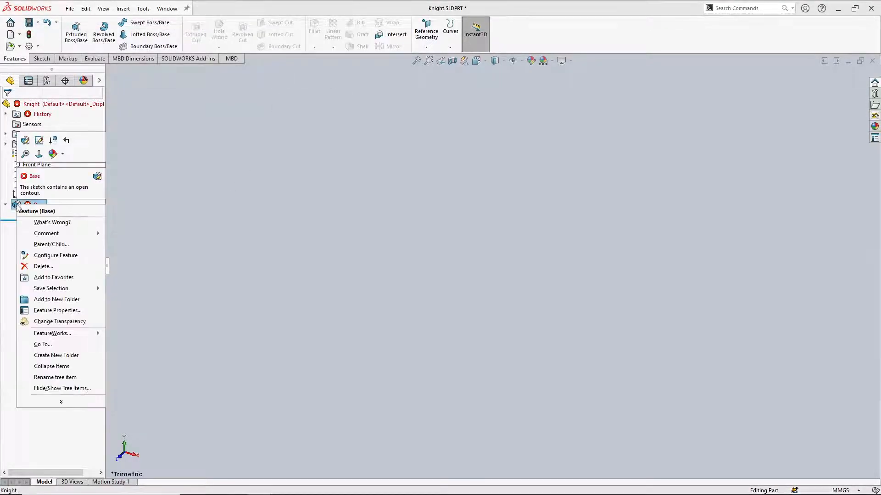
click(25, 141)
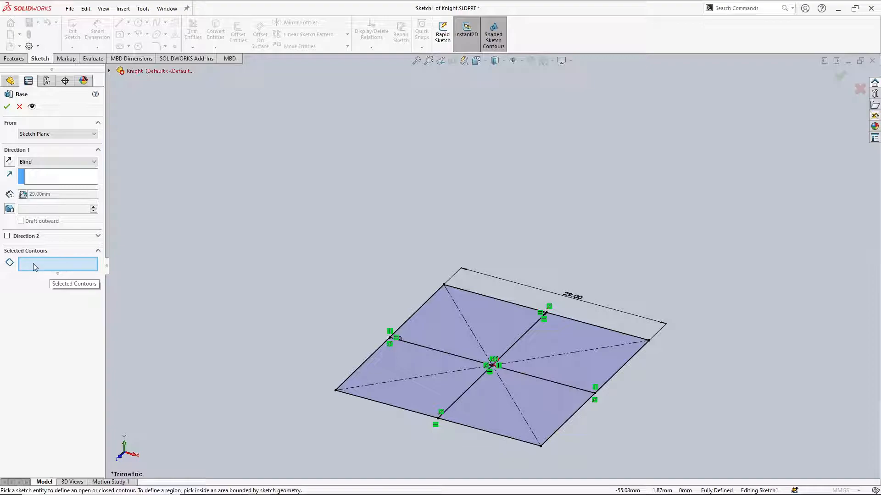
click(401, 363)
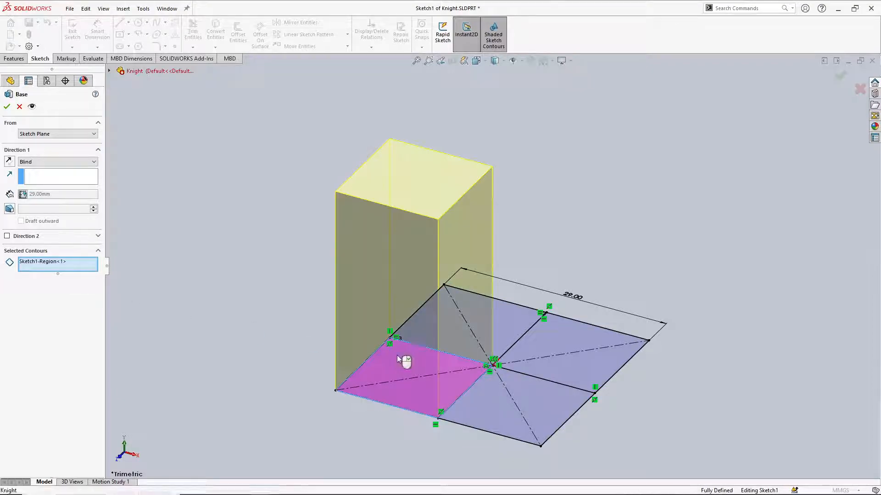
click(505, 322)
click(565, 338)
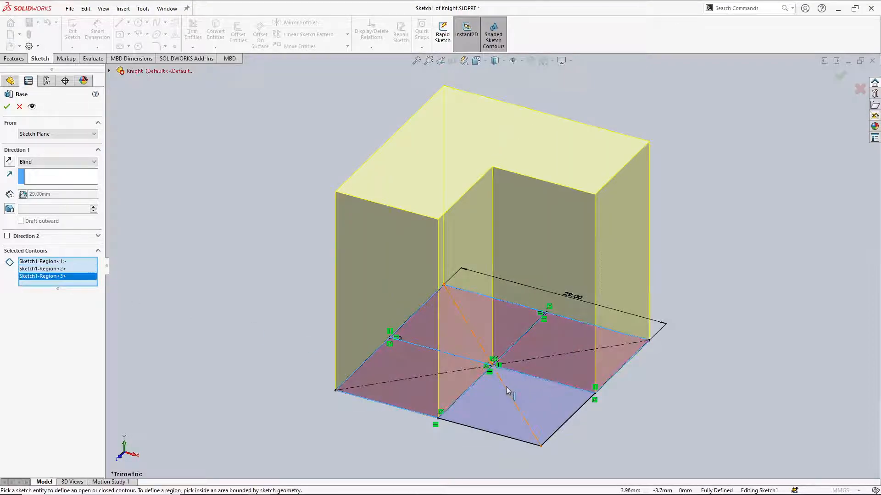
Set the Base extrusion's depth to "long edge length"/2 and accept the feature
click(22, 194)
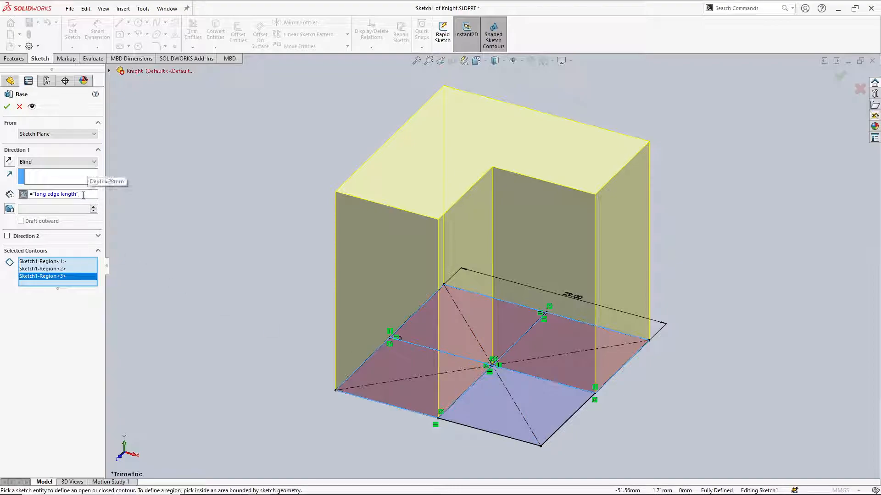
text(/2)
key(Return)
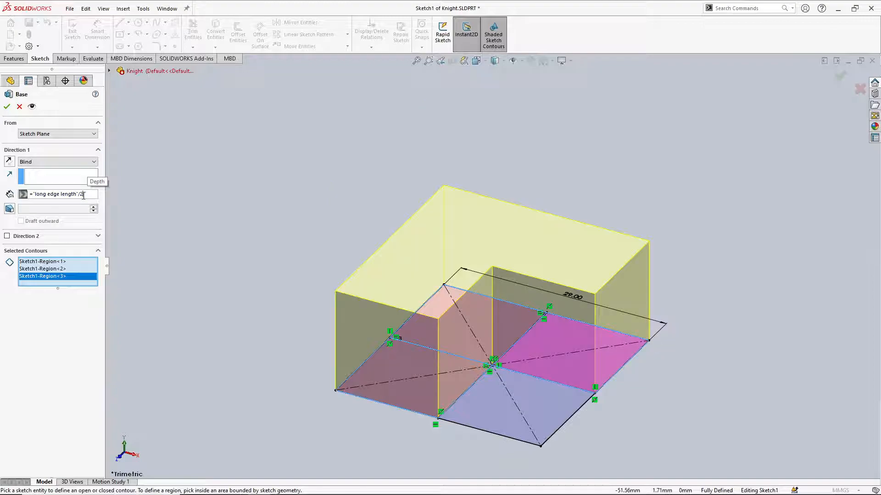
click(7, 107)
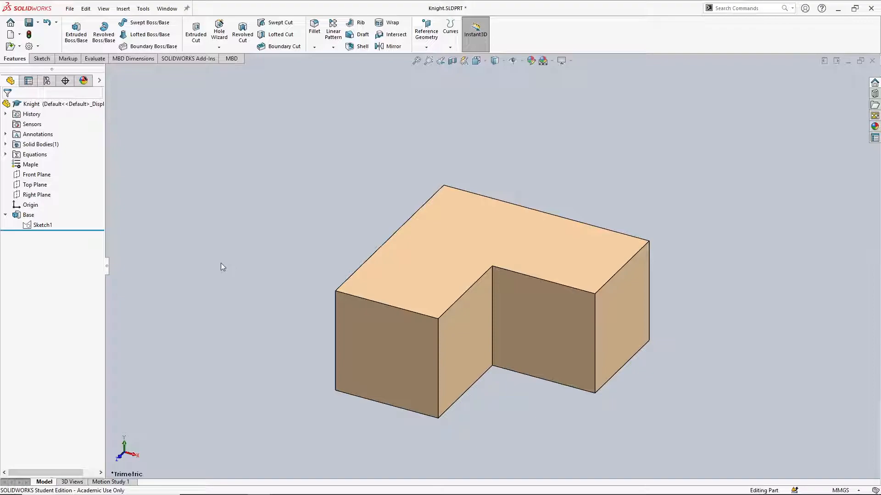
Rename the Base feature as "Base, Lower"
click(29, 216)
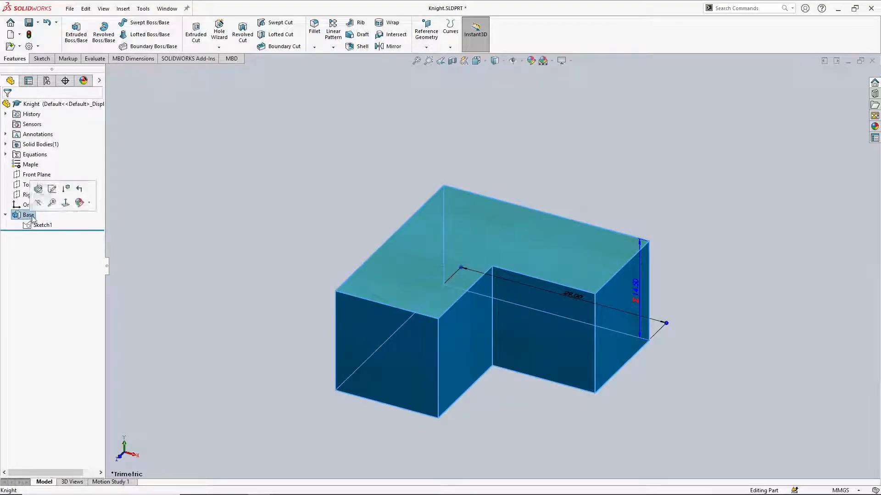
click(32, 214)
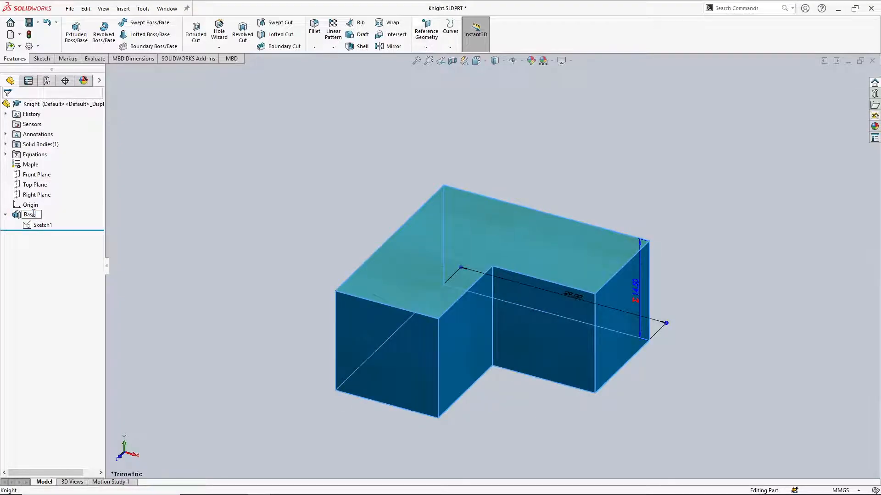
text(Lower)
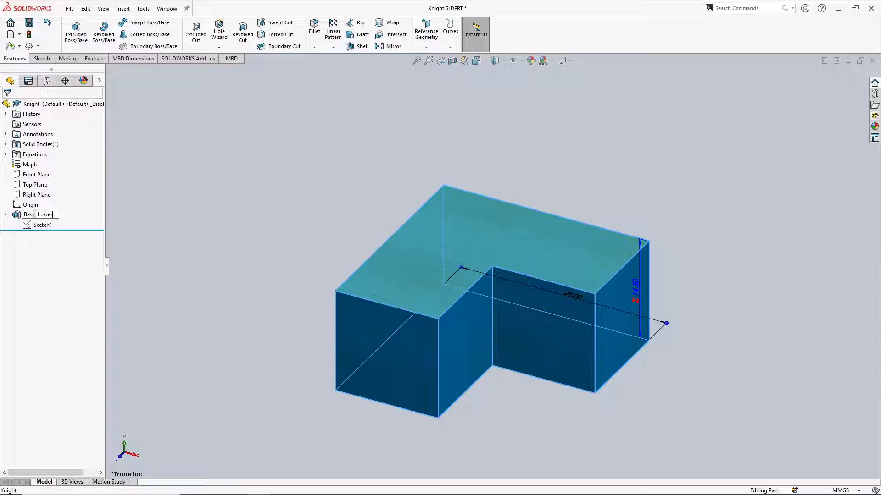
key(Return)
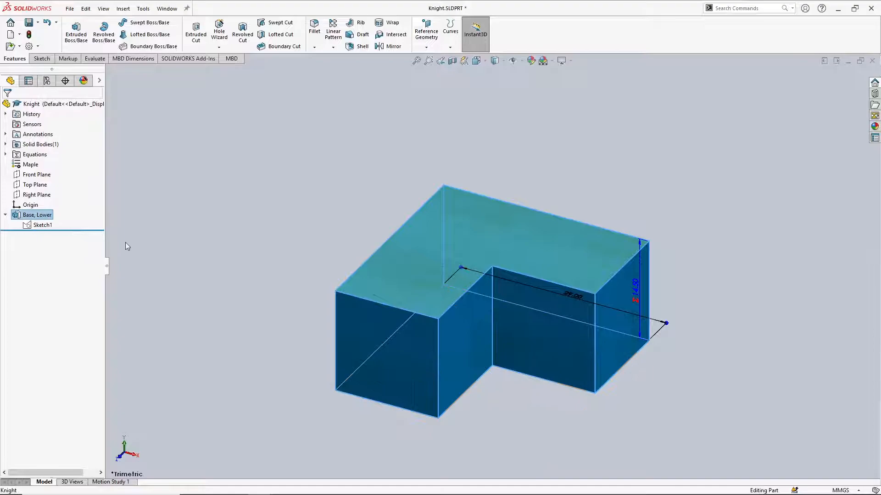
Start a boss extrusion from Sketch1 and select three quadrants as contours, including the front-right one and leaving out the back-left one
click(43, 225)
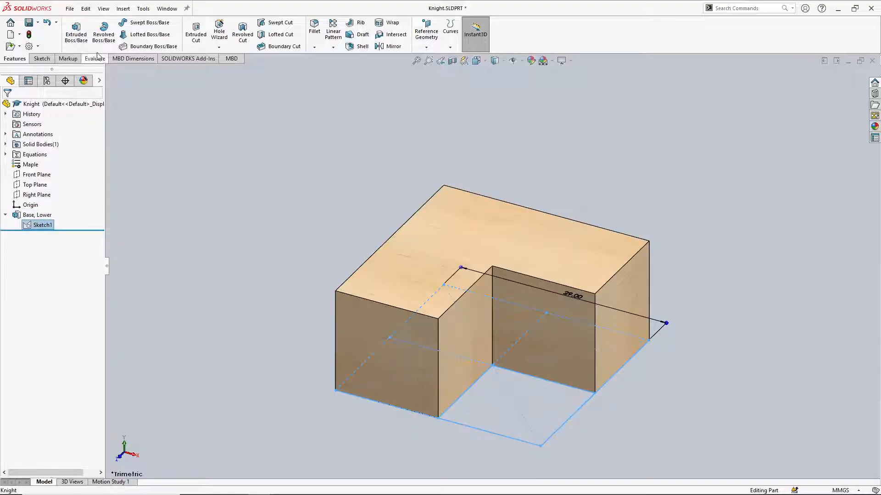
click(75, 30)
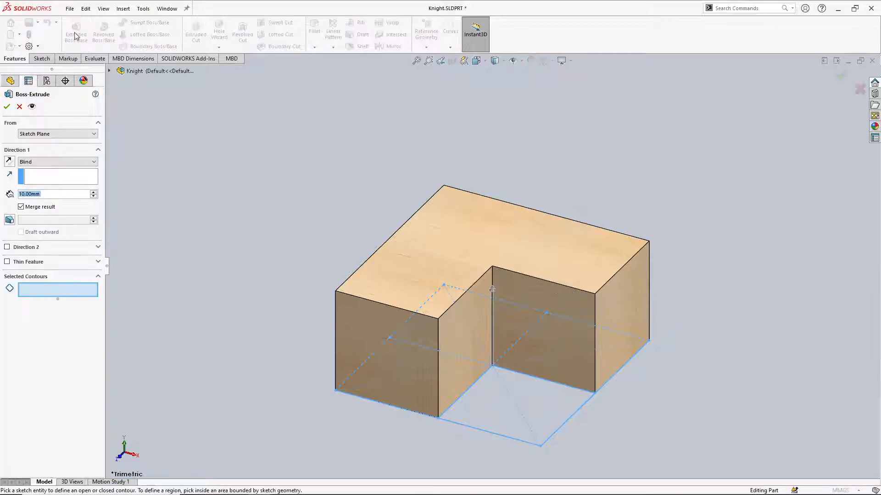
middle_drag(253, 414, 246, 207)
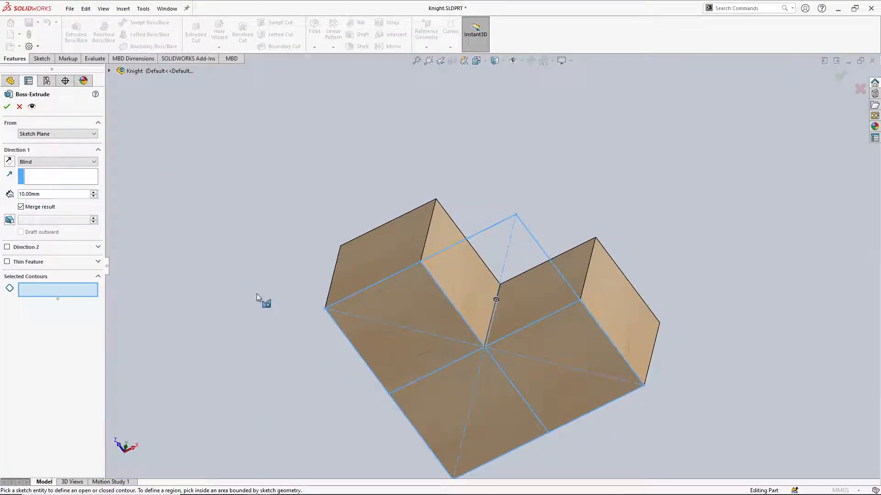
click(475, 275)
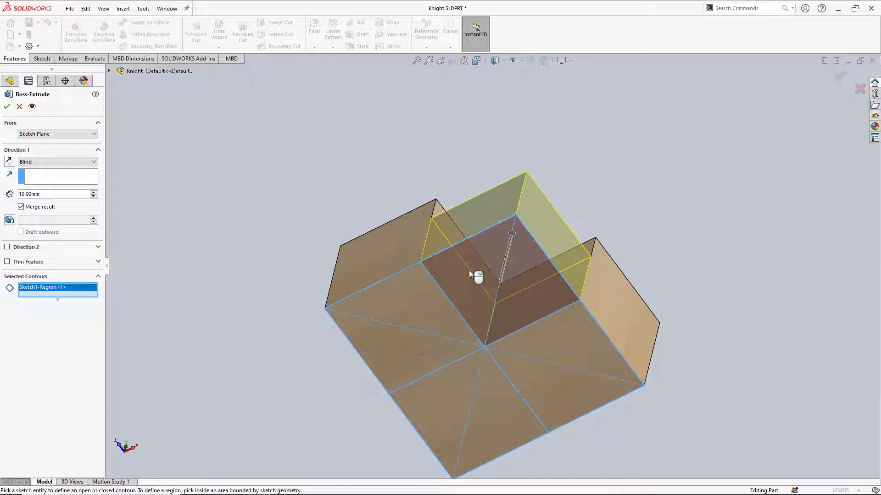
click(412, 298)
click(578, 342)
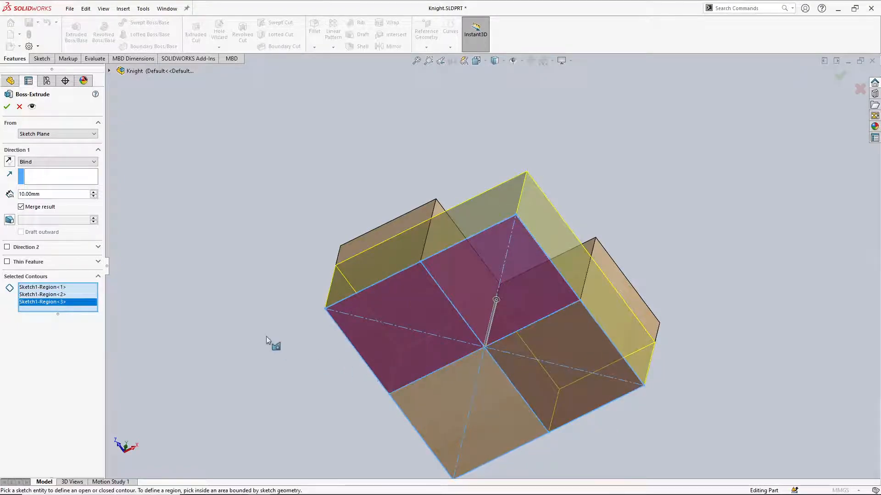
middle_drag(288, 315, 279, 366)
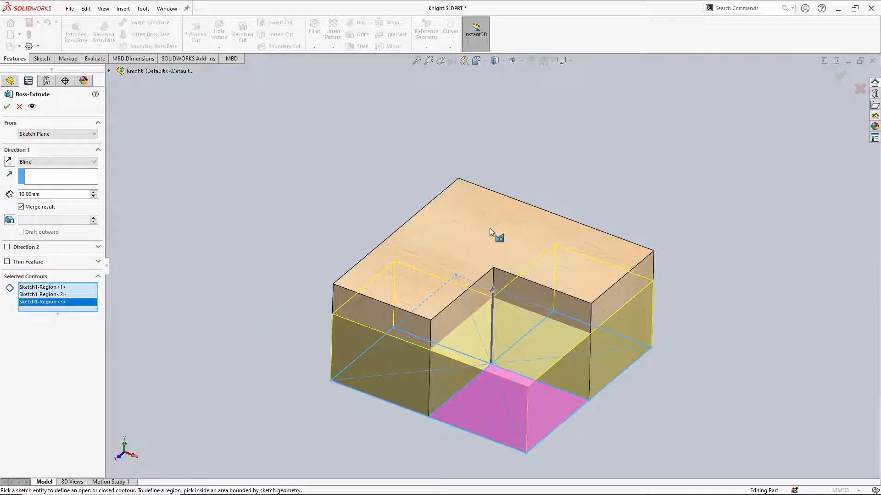
Start the extrusion from the lower base's top face using Surface/Face/Plane and set its blind depth to "long edge length"/2
click(61, 134)
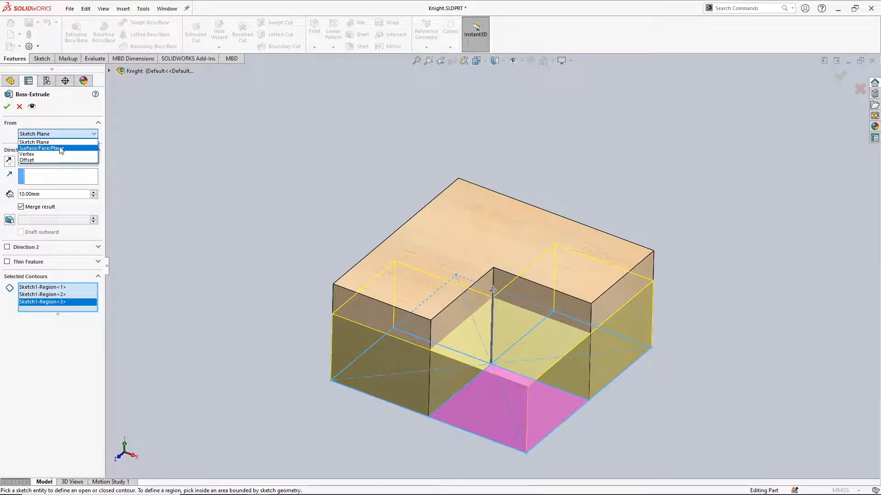
click(61, 149)
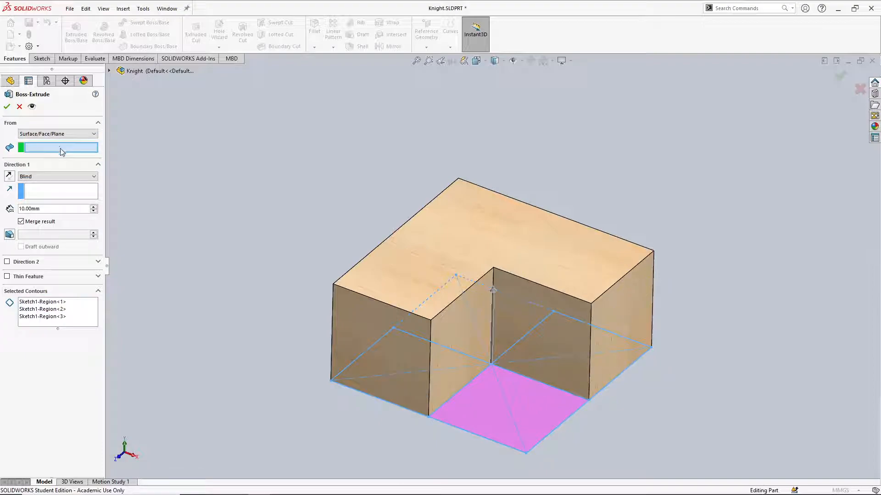
click(477, 227)
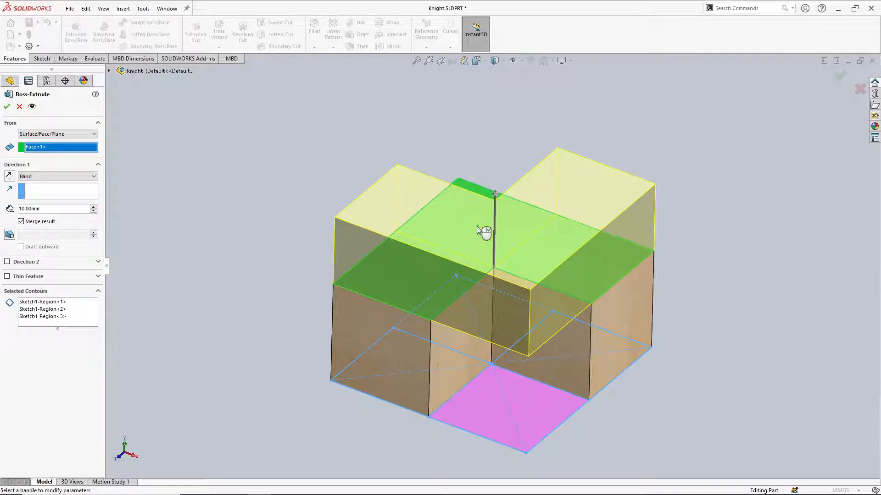
drag(64, 207, 14, 209)
text(=)
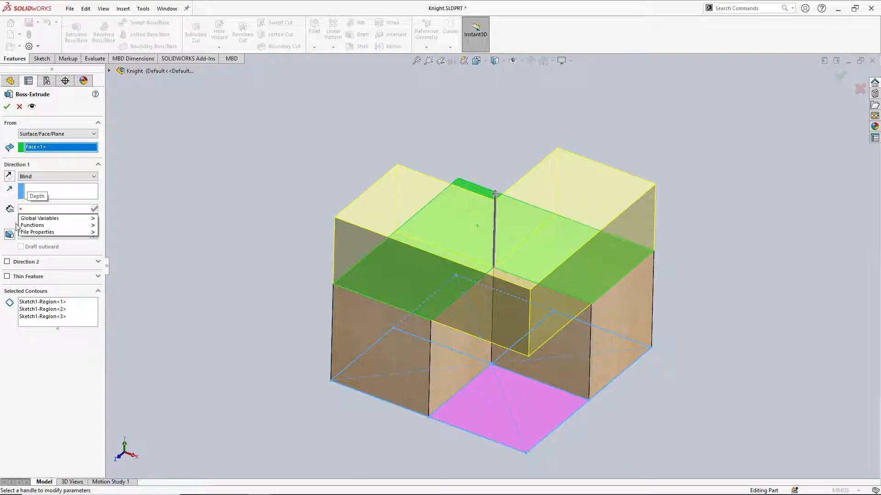
mouse_move(39, 219)
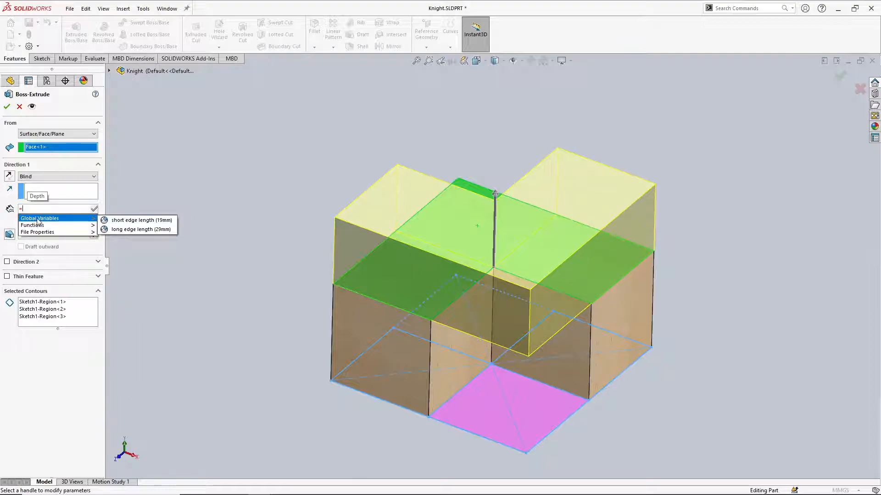
click(128, 229)
text(/2)
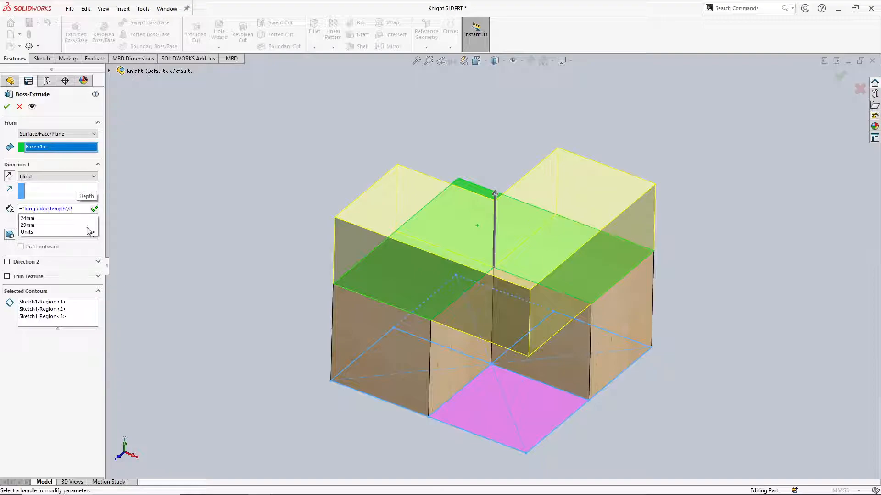
key(Return)
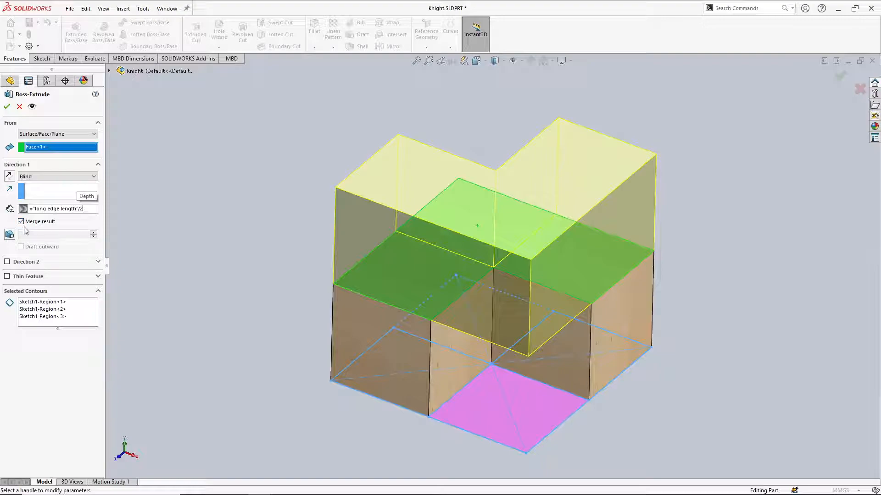
Disable Merge result for the upper L-shaped extrusion and accept it as a separate body
click(7, 108)
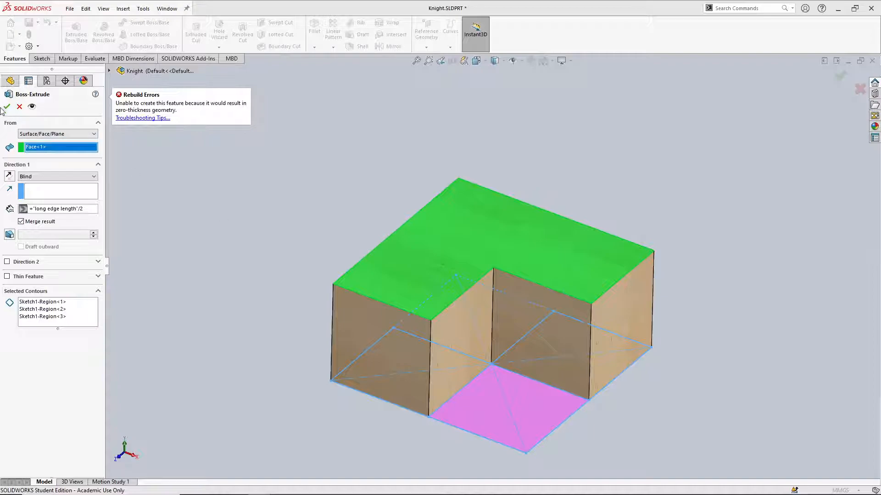
click(21, 222)
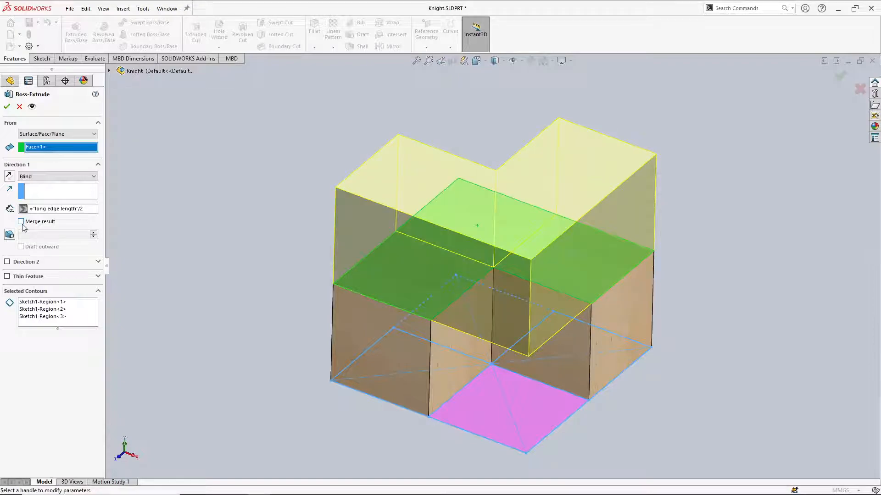
click(7, 107)
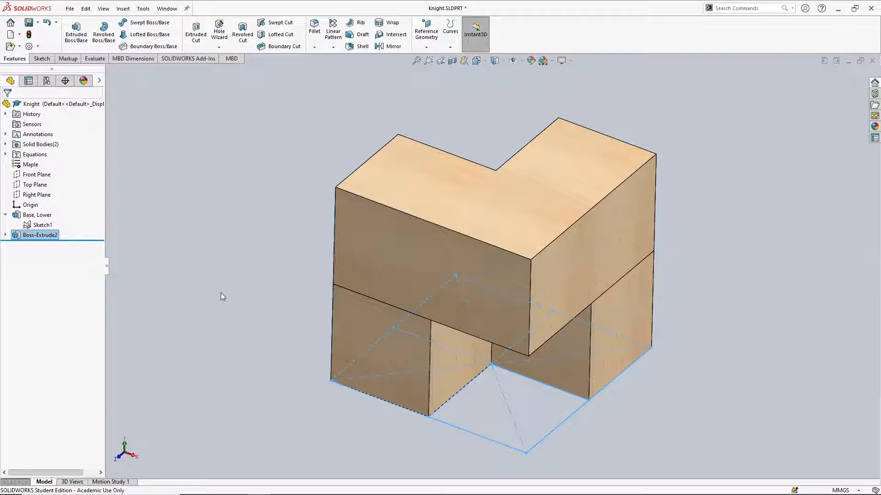
List the solid bodies, rename the upper extrusion as "Base, Upper", and expand it to show its shared sketch
middle_drag(221, 294, 439, 317)
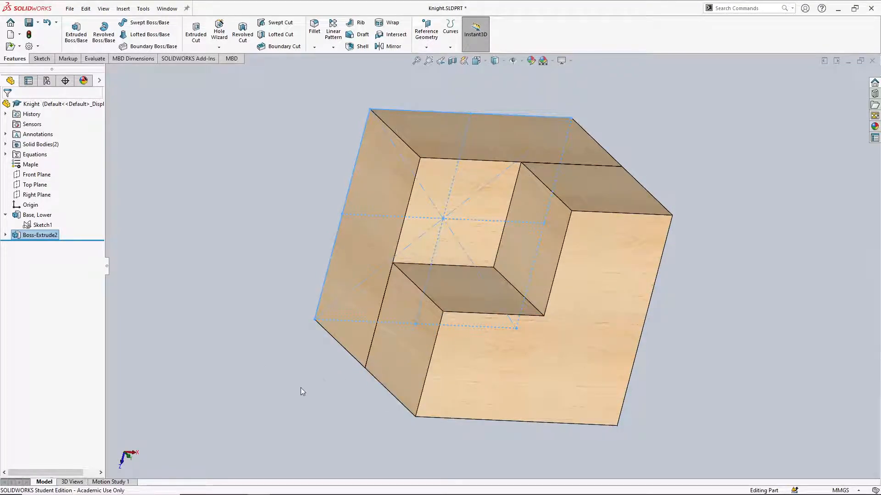
middle_drag(303, 391, 554, 405)
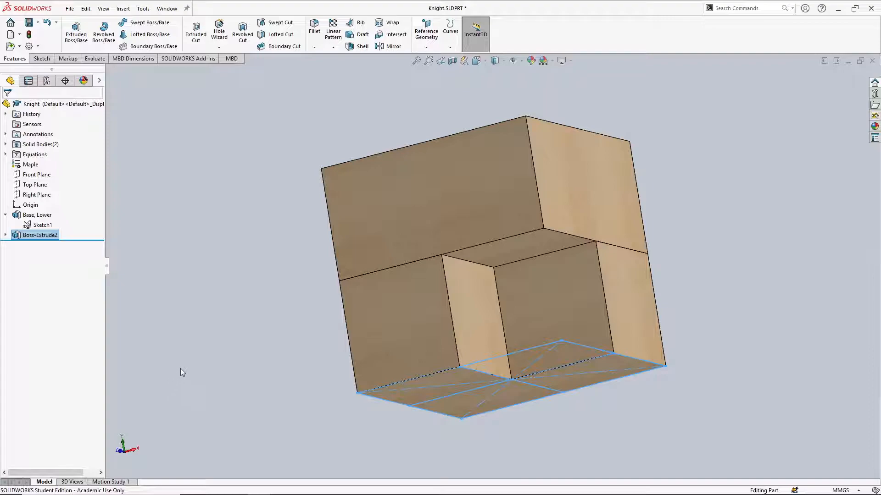
middle_drag(230, 287, 295, 362)
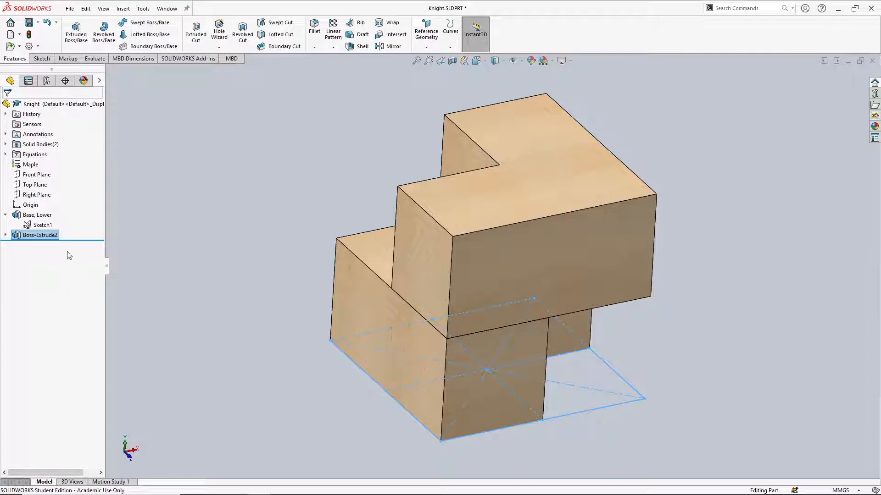
click(5, 144)
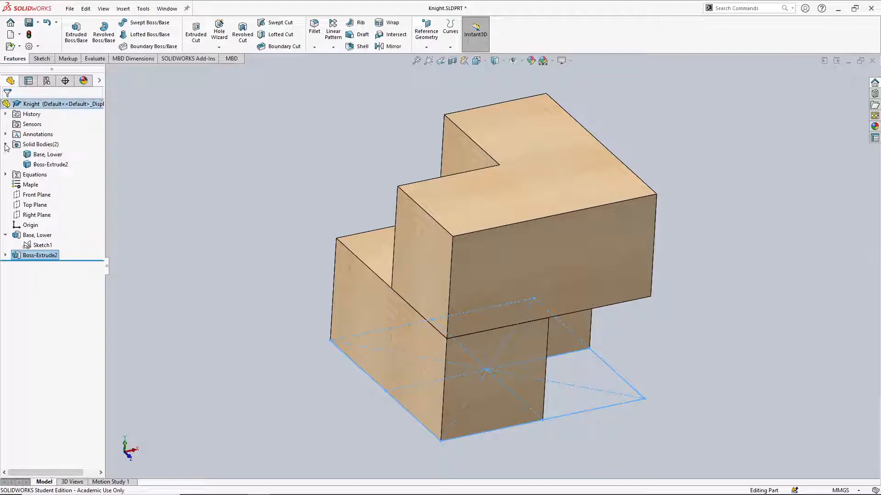
click(43, 257)
key(F2)
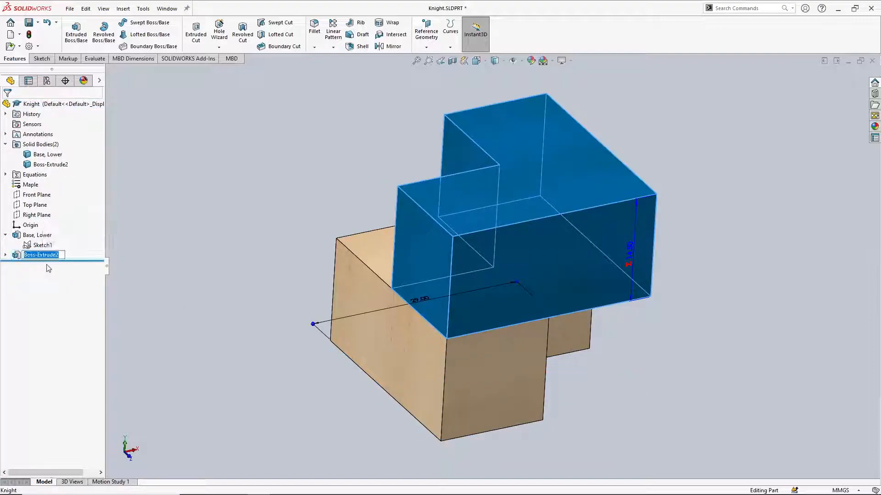
text(Base)
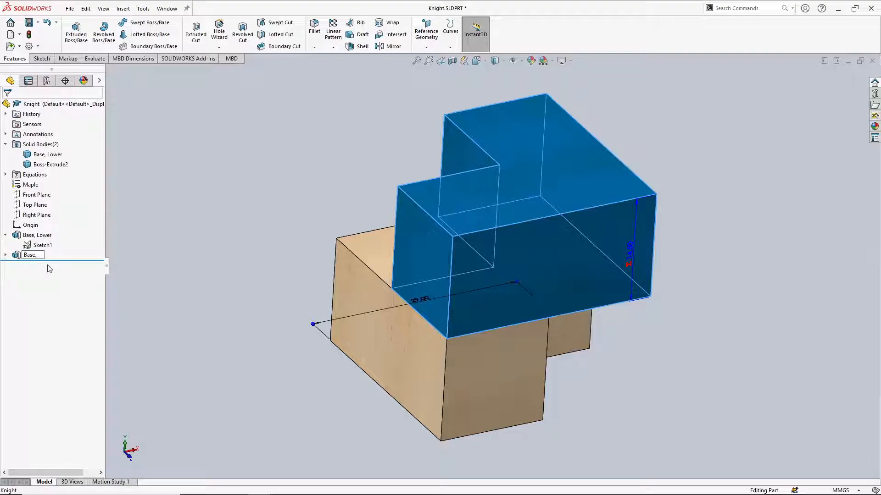
text(, Upper)
key(Return)
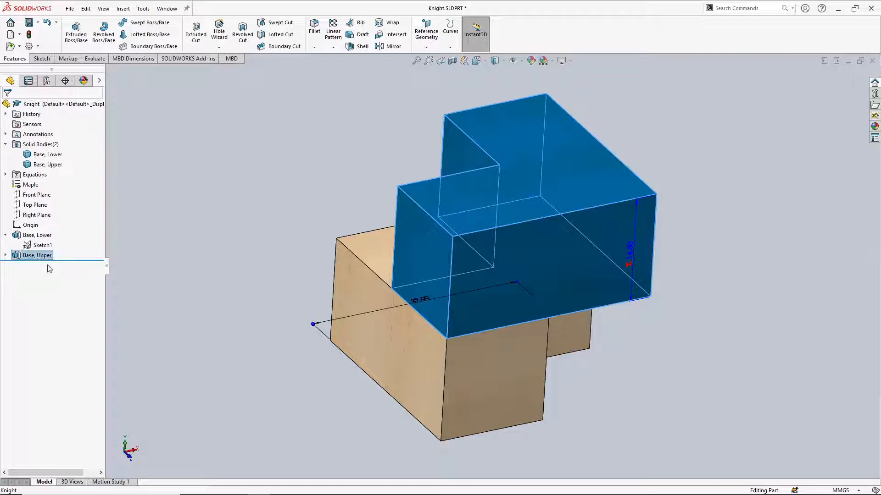
click(6, 255)
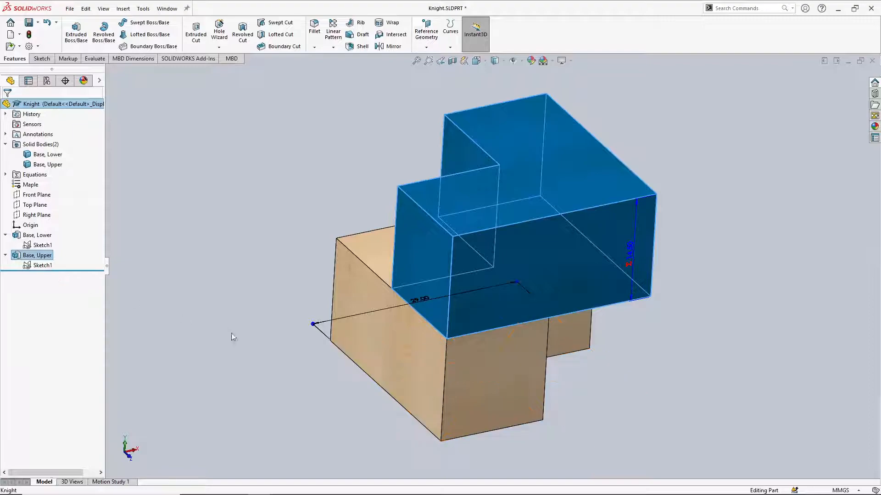
click(254, 403)
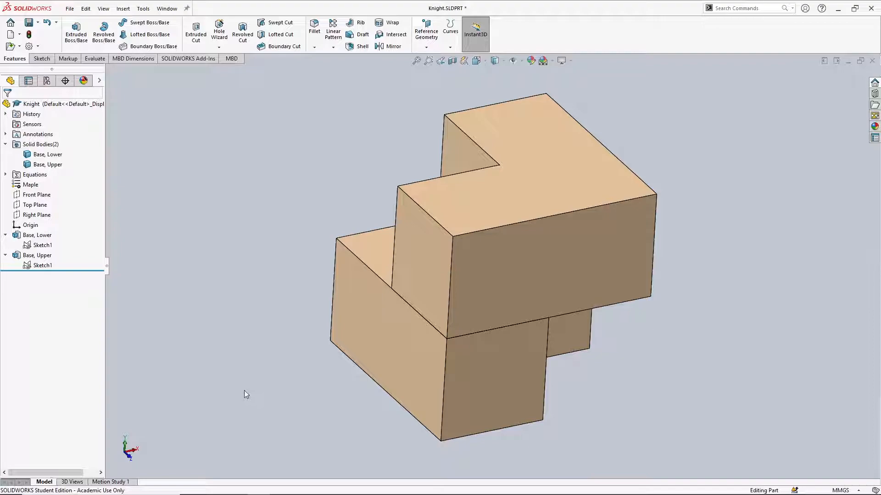
Restore the trimetric view of the knight, then save and close the part
key(space)
click(345, 411)
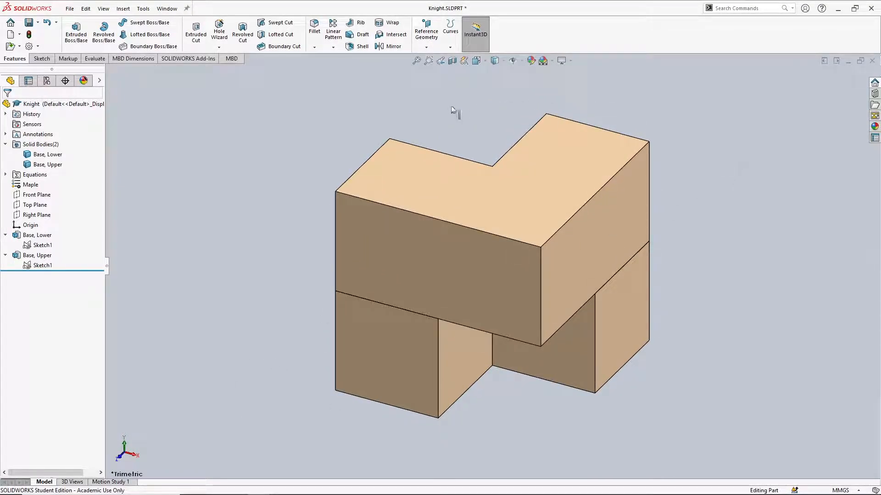
click(29, 22)
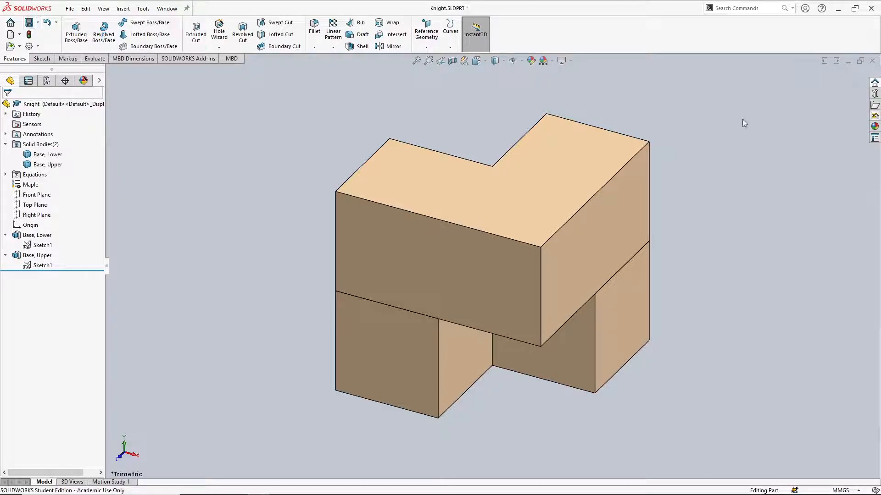
click(871, 61)
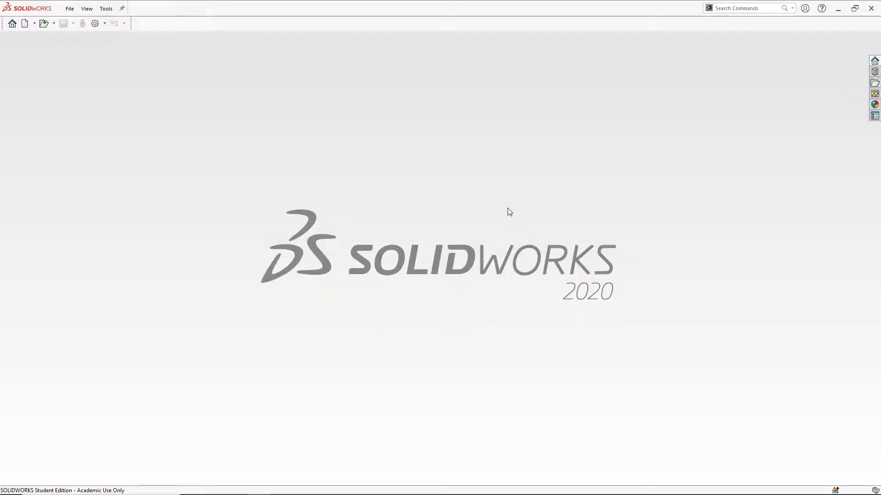
Switch to the Bauhaus Chess Set folder in File Explorer and duplicate Rook.SLDPRT there
key(alt+Tab)
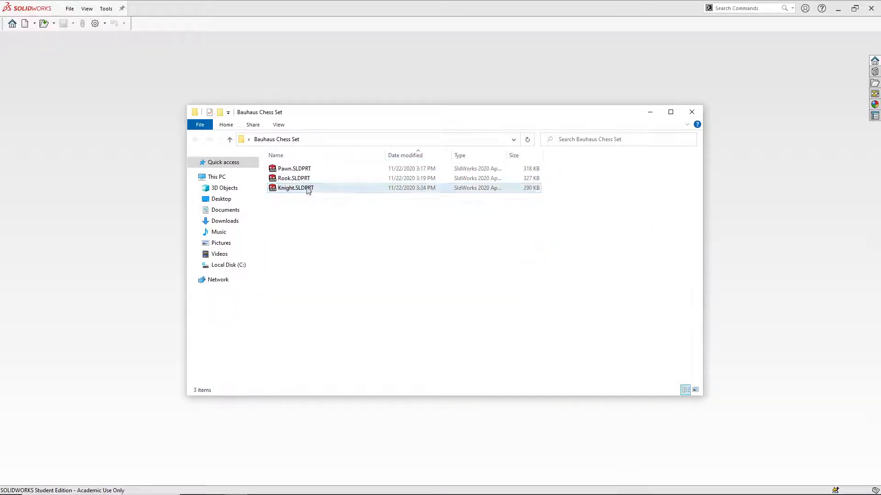
click(302, 180)
right_click(301, 179)
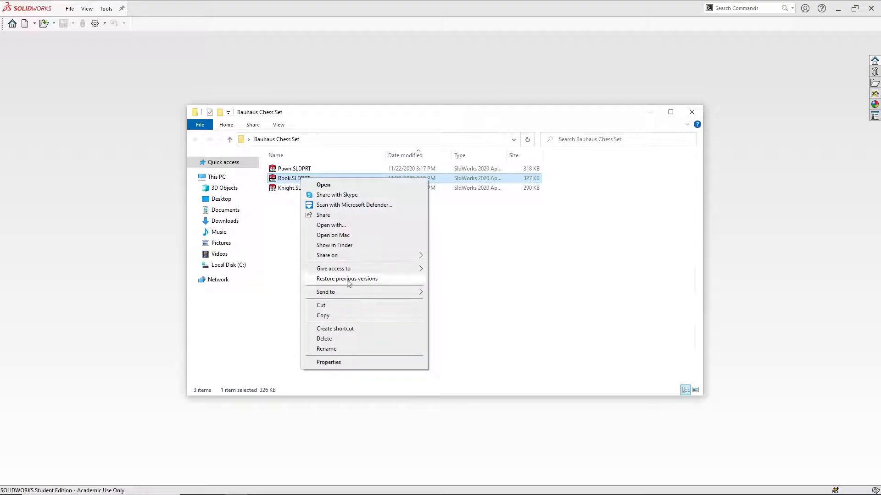
click(345, 317)
right_click(323, 234)
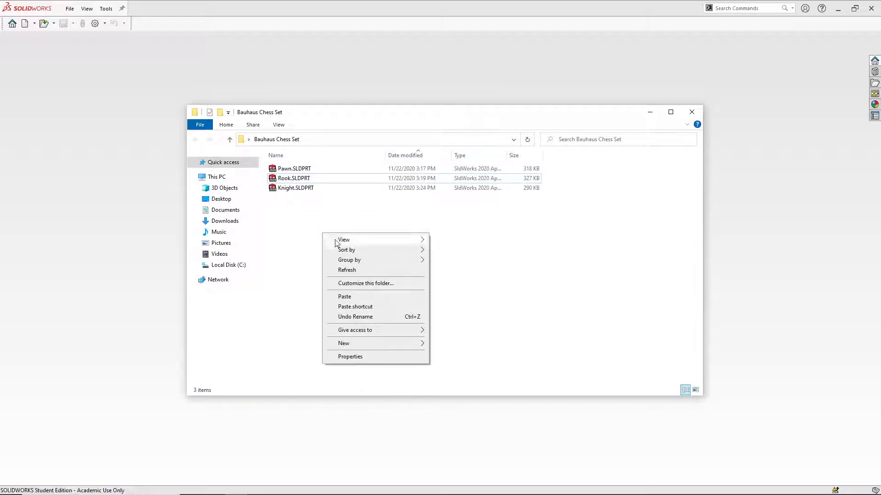
click(345, 297)
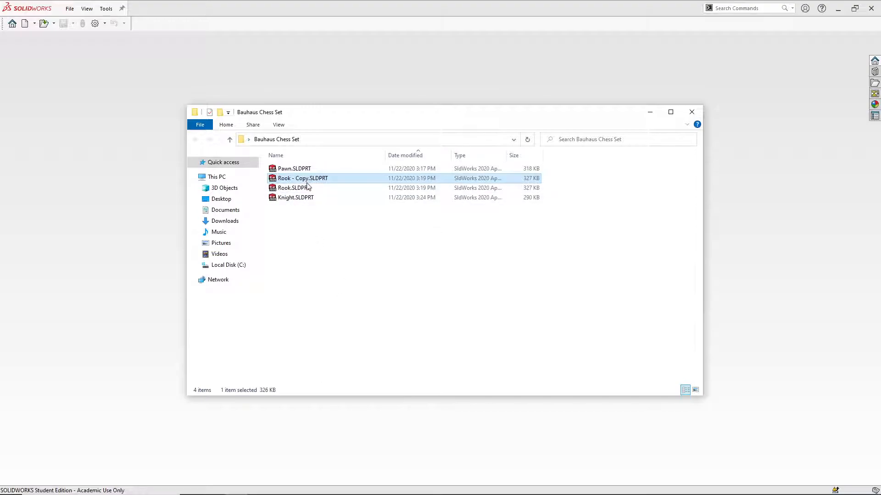
Rename the rook copy as Bishop.SLDPRT and open it in SOLIDWORKS
key(F2)
text(Bishop)
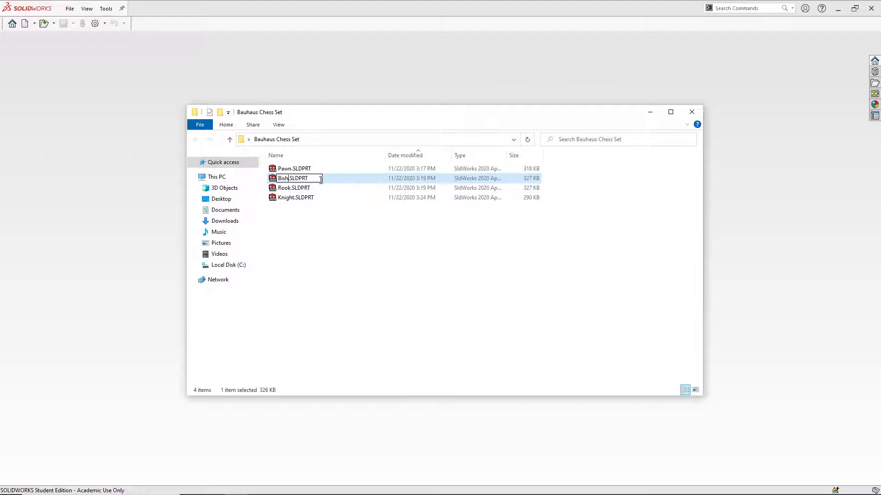
key(Return)
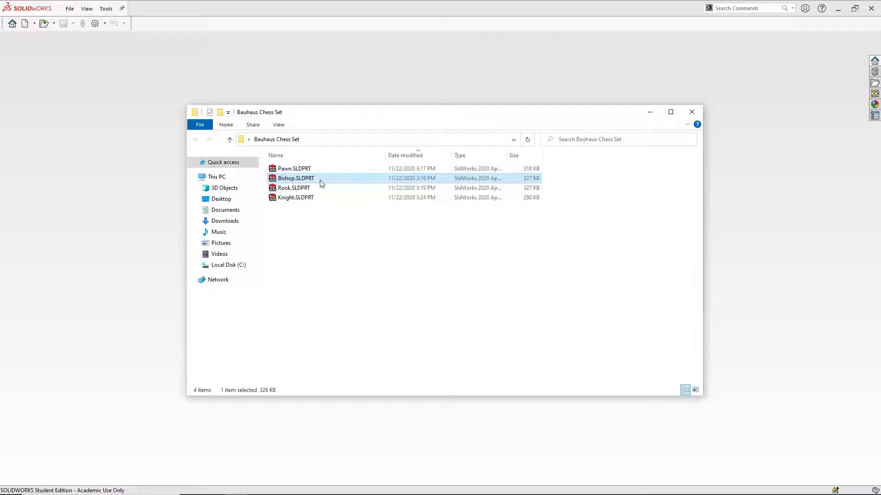
drag(321, 184, 111, 207)
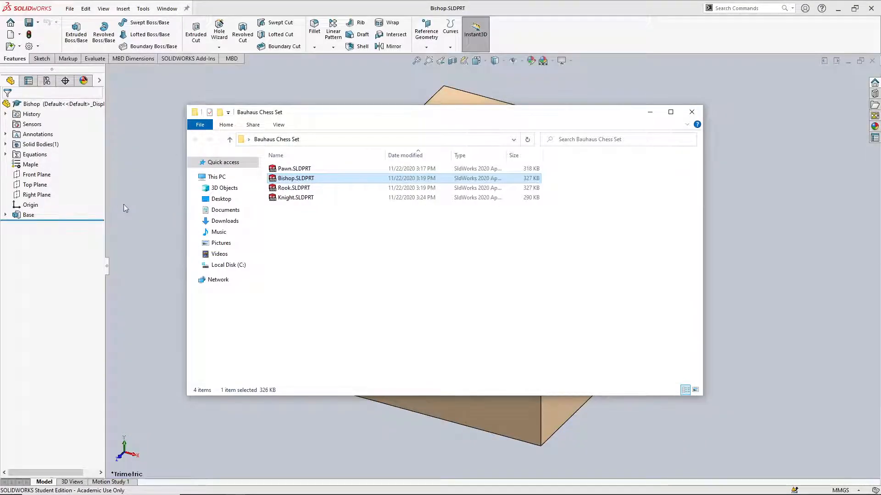
Switch to the Bishop part in SOLIDWORKS and open the Base feature's sketch for editing in the top view
click(123, 205)
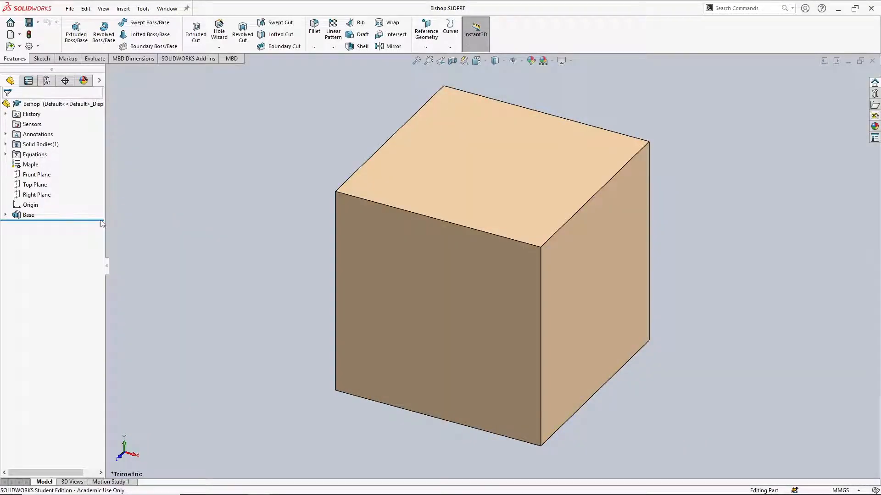
click(5, 215)
right_click(43, 225)
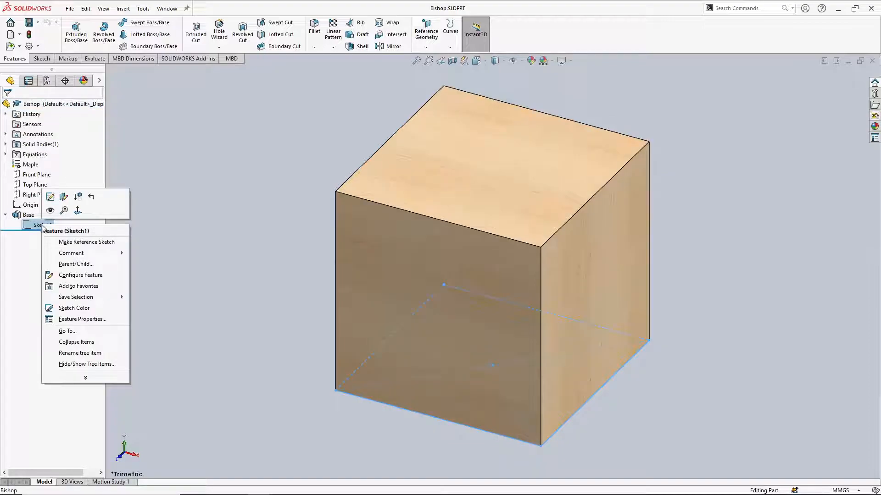
click(50, 197)
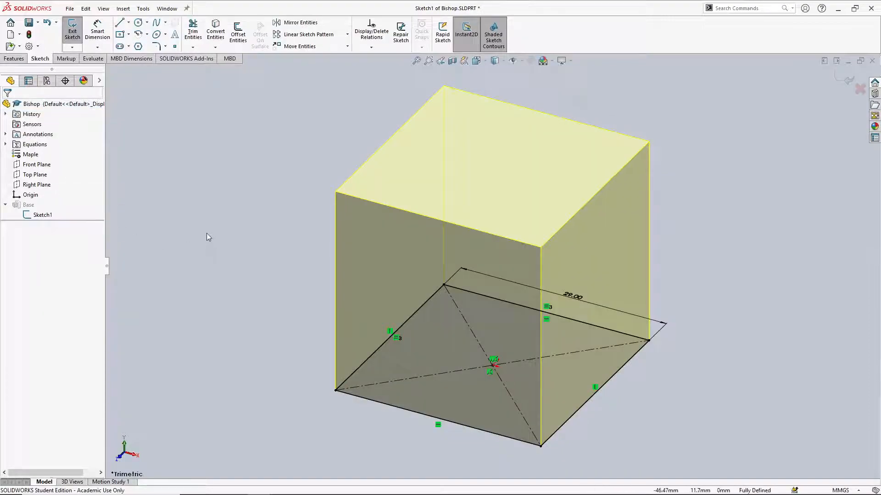
key(space)
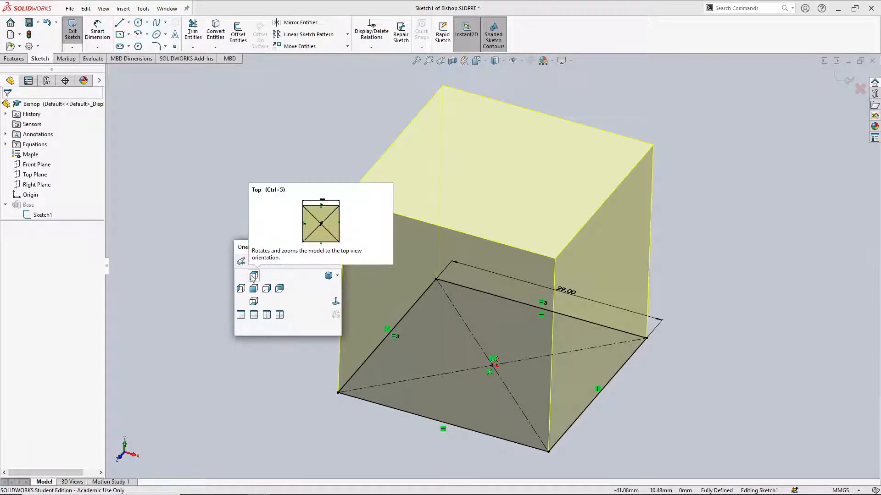
click(253, 276)
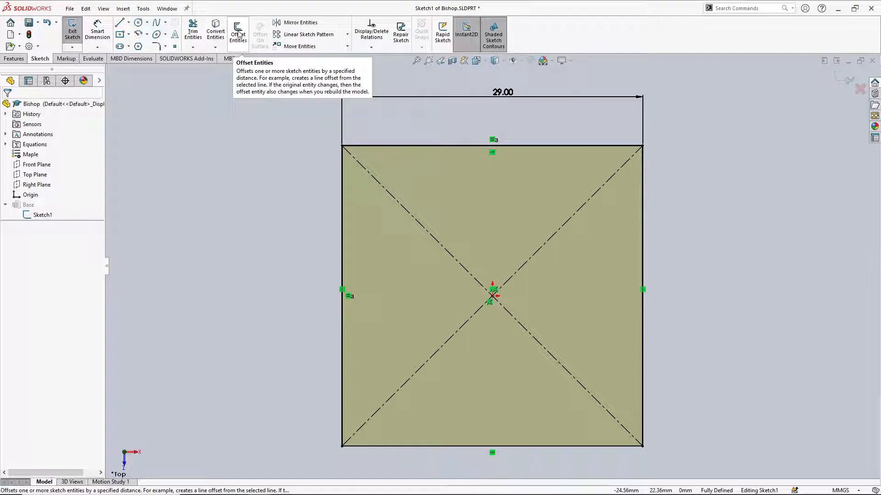
Offset both diagonal construction lines of the square bi-directionally by 4 mm, keeping the added dimensions
click(238, 34)
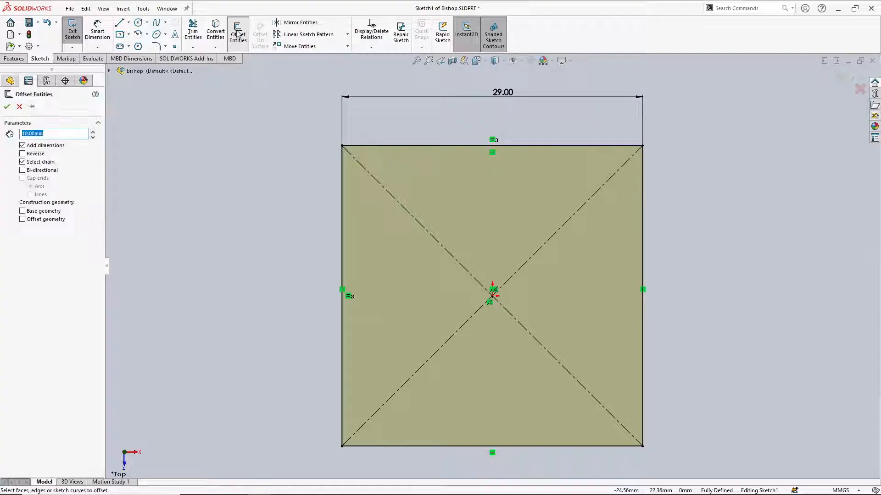
click(428, 233)
click(523, 270)
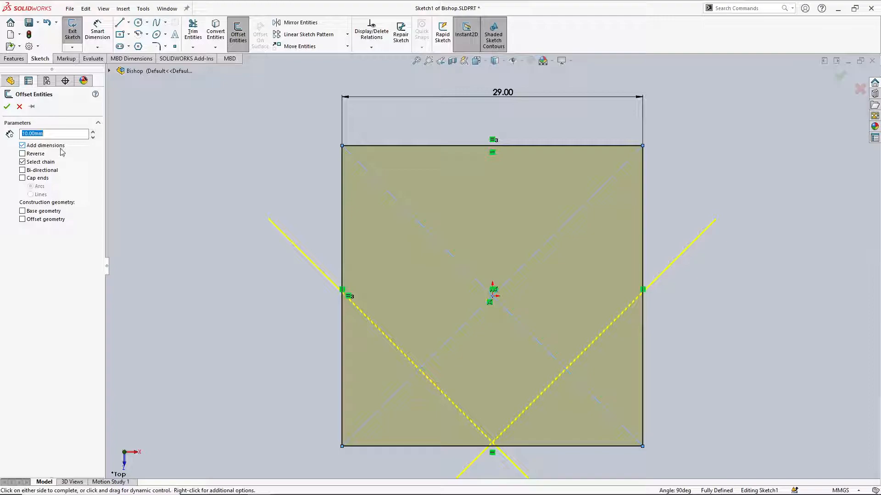
click(40, 155)
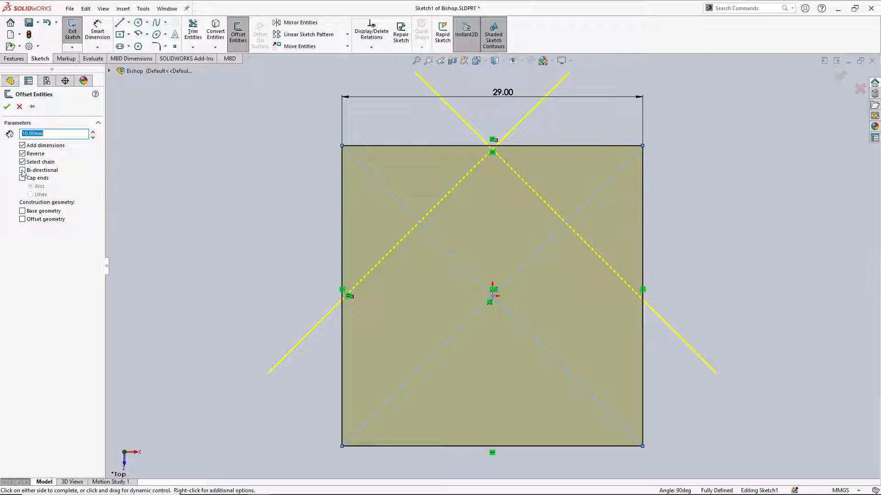
click(22, 171)
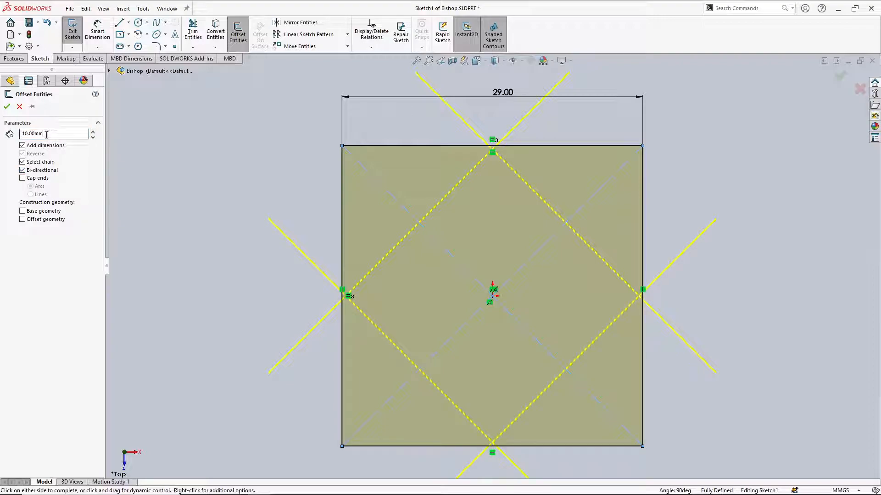
drag(46, 133, 2, 133)
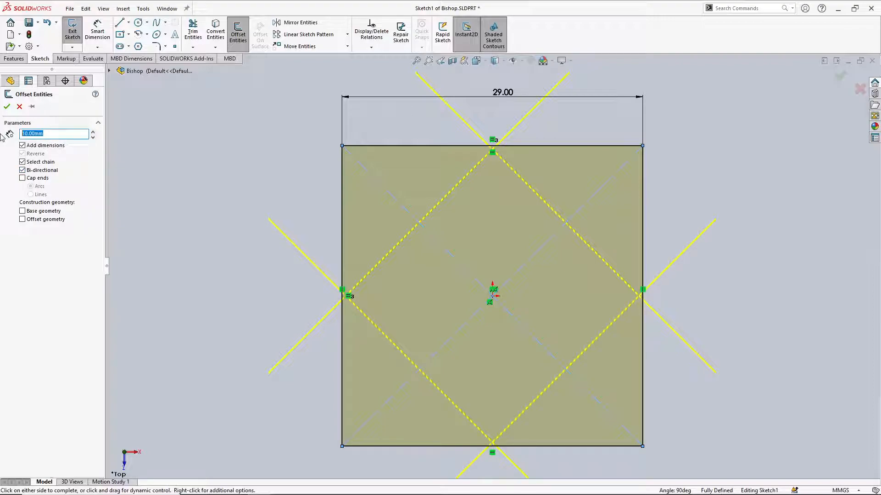
text(4)
key(Return)
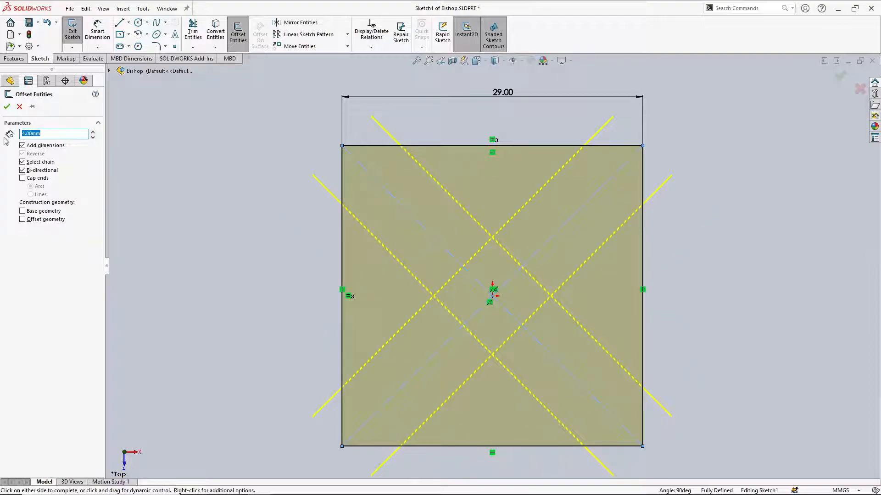
click(7, 106)
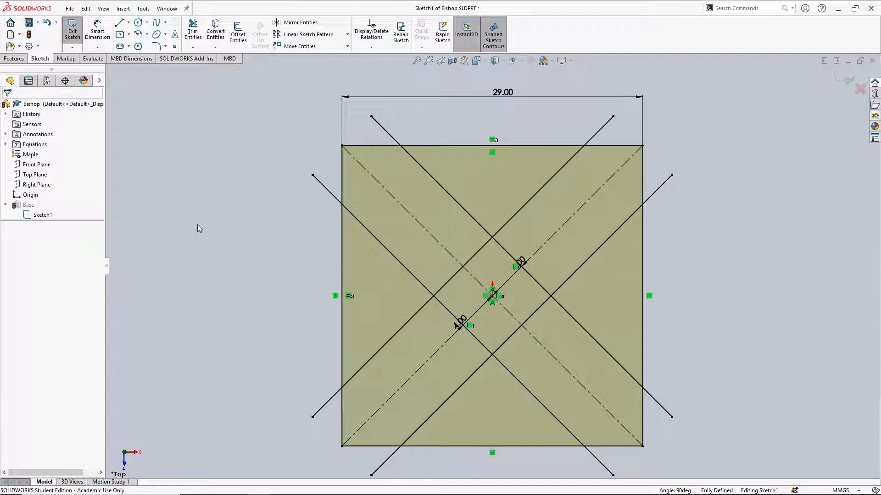
Power trim the offset line ends outside the square and the middle segments of all four square sides
click(194, 36)
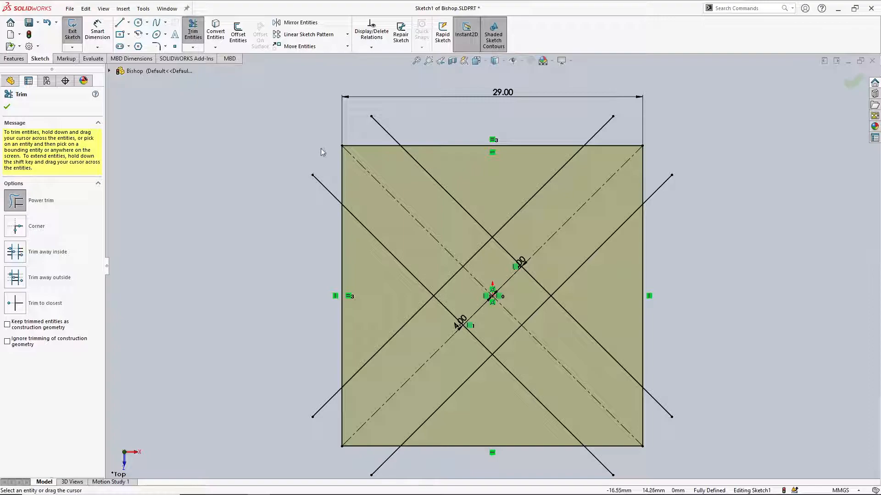
drag(326, 177, 322, 189)
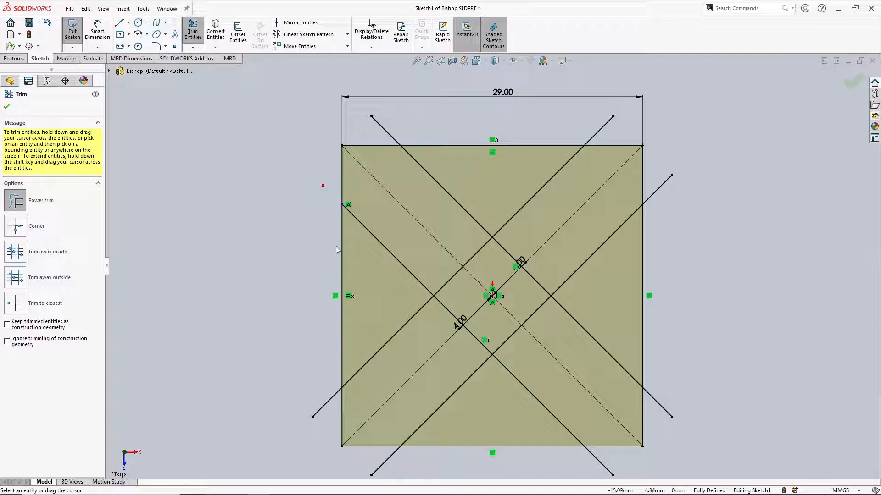
drag(341, 248, 346, 251)
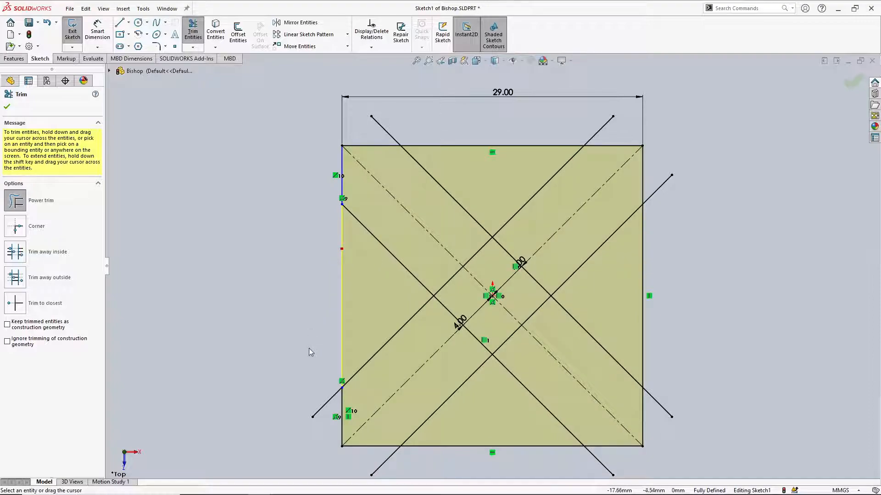
mouse_move(309, 348)
mouse_down()
mouse_move(323, 413)
mouse_move(316, 451)
mouse_move(323, 456)
mouse_move(407, 469)
mouse_move(481, 444)
mouse_move(544, 464)
mouse_move(614, 469)
mouse_move(672, 455)
mouse_move(649, 281)
mouse_move(672, 131)
mouse_move(620, 122)
mouse_move(549, 144)
mouse_move(375, 124)
mouse_up()
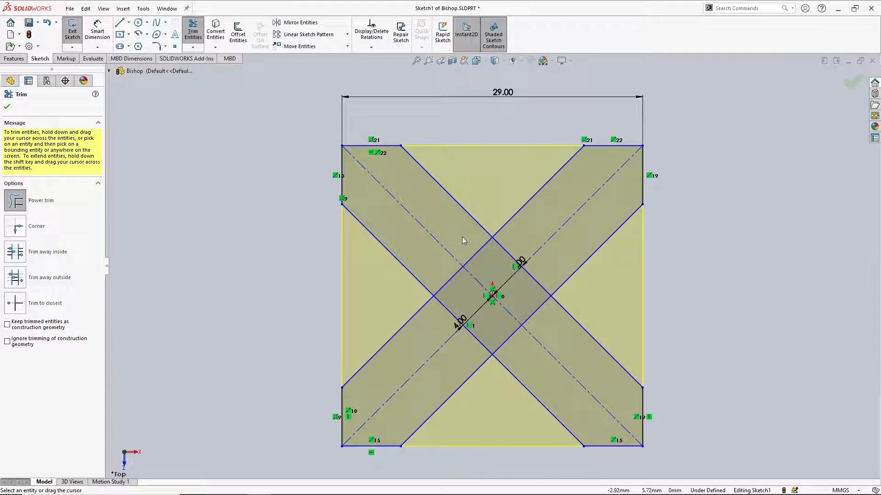
Trim away the offset line segments crossing at the centre, leaving a single closed X-shaped outline
mouse_move(462, 239)
mouse_down()
mouse_move(485, 258)
mouse_move(510, 246)
mouse_up()
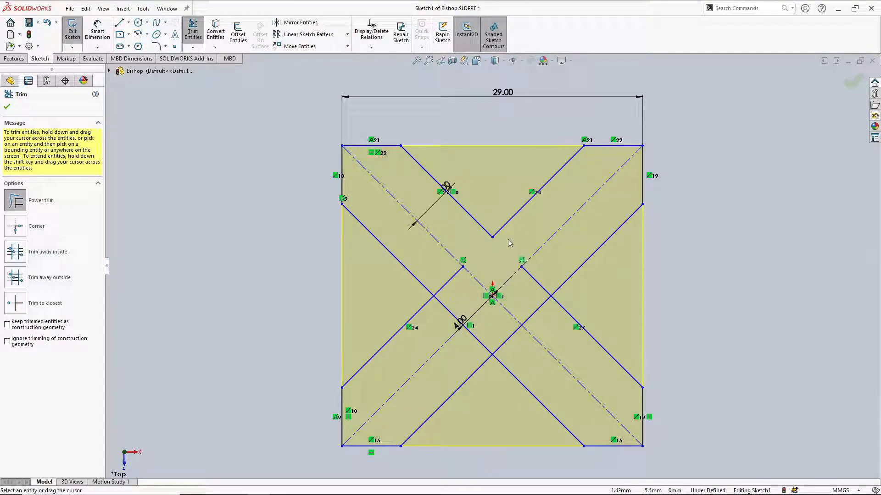
mouse_move(552, 271)
mouse_down()
mouse_move(530, 287)
mouse_move(545, 311)
mouse_up()
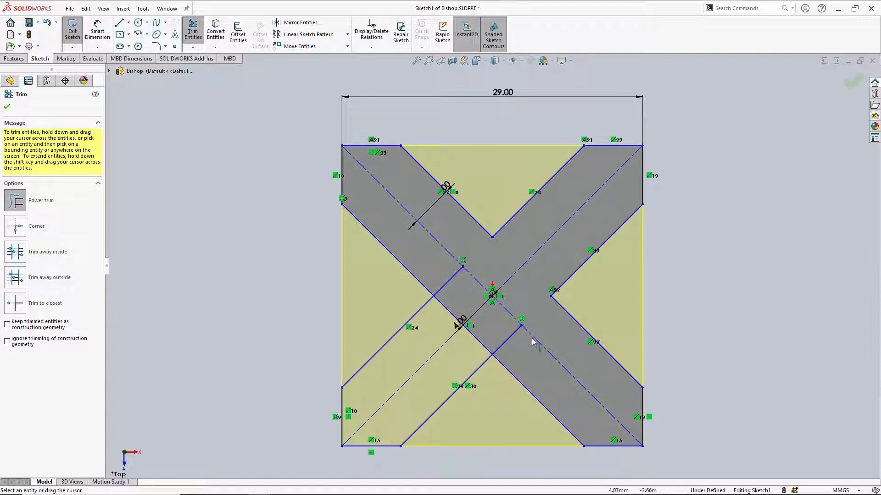
drag(514, 347, 475, 347)
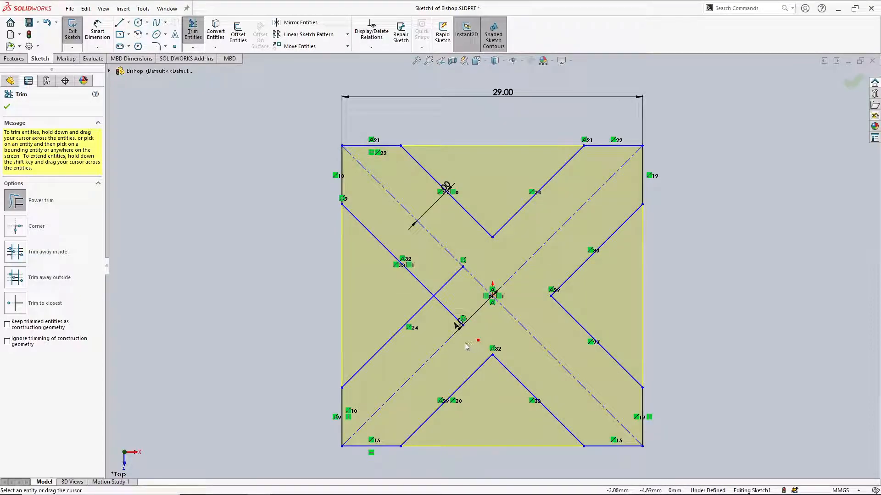
drag(454, 301, 448, 275)
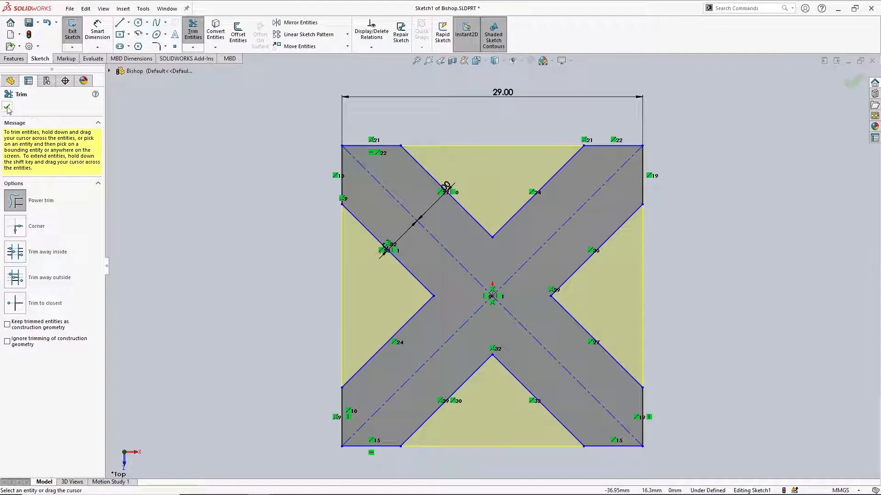
click(7, 107)
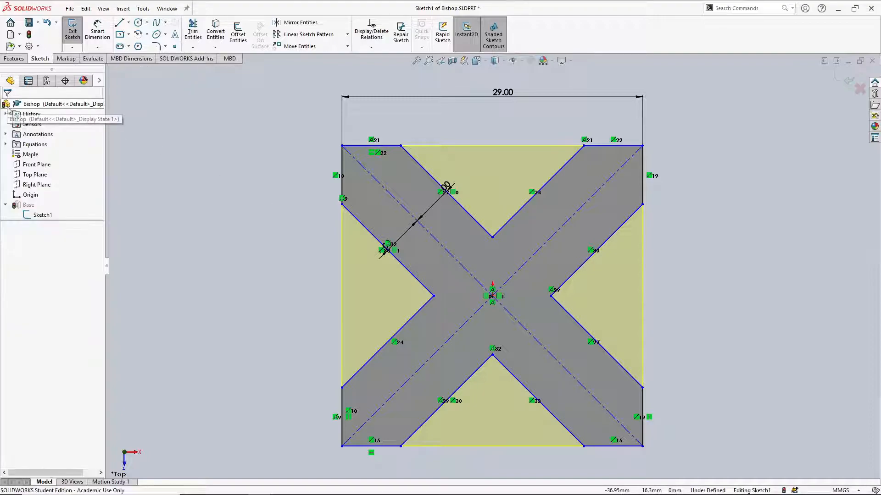
Make the vertical and horizontal edges at the X's upper-left corner equal, and exit the sketch
click(342, 161)
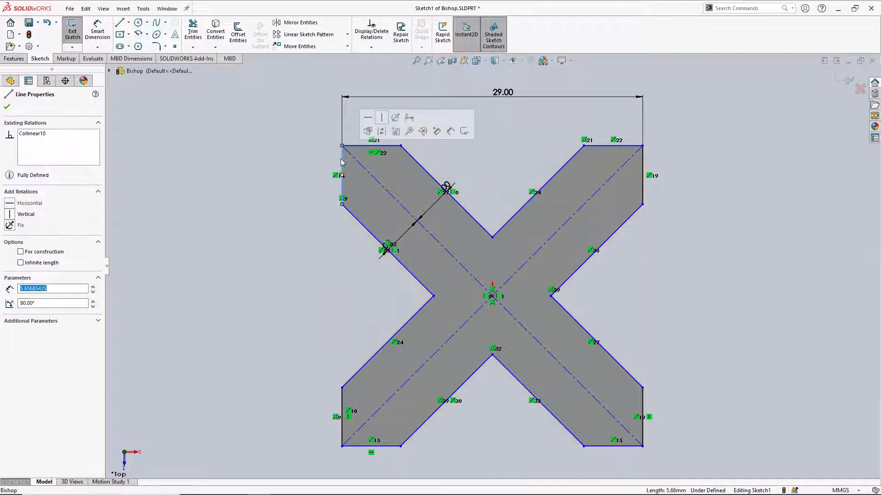
ctrl+click(387, 147)
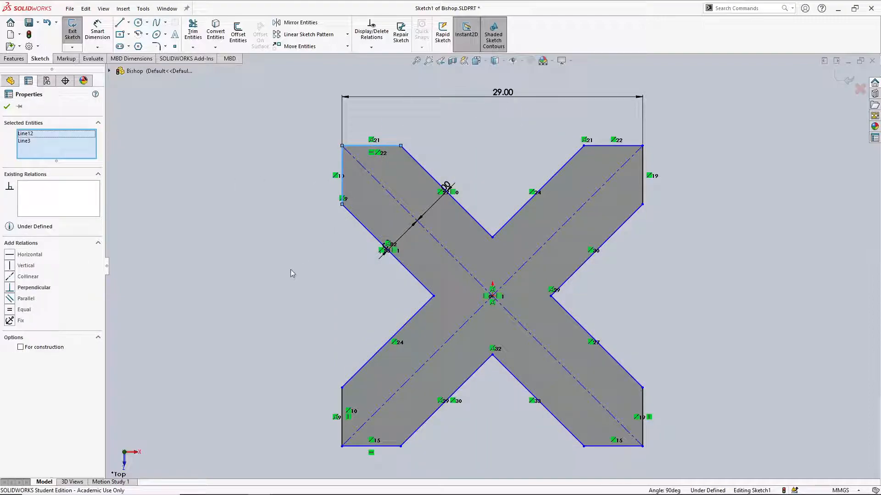
click(10, 311)
click(258, 306)
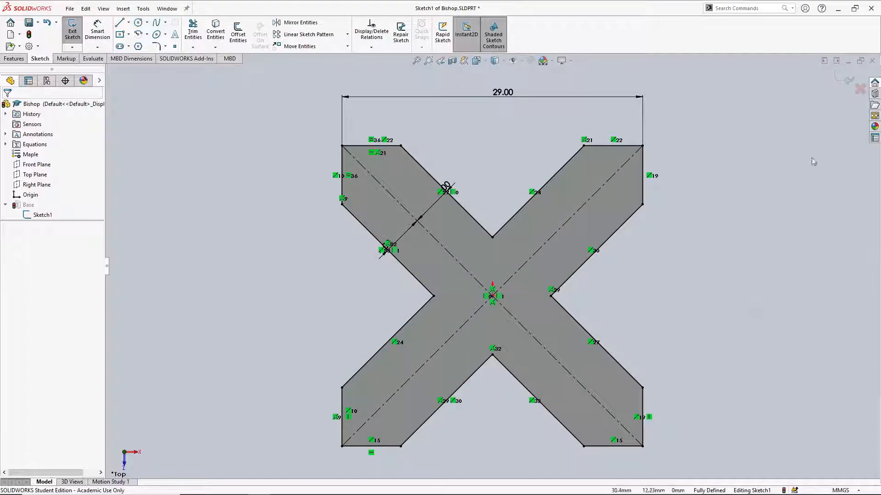
click(845, 82)
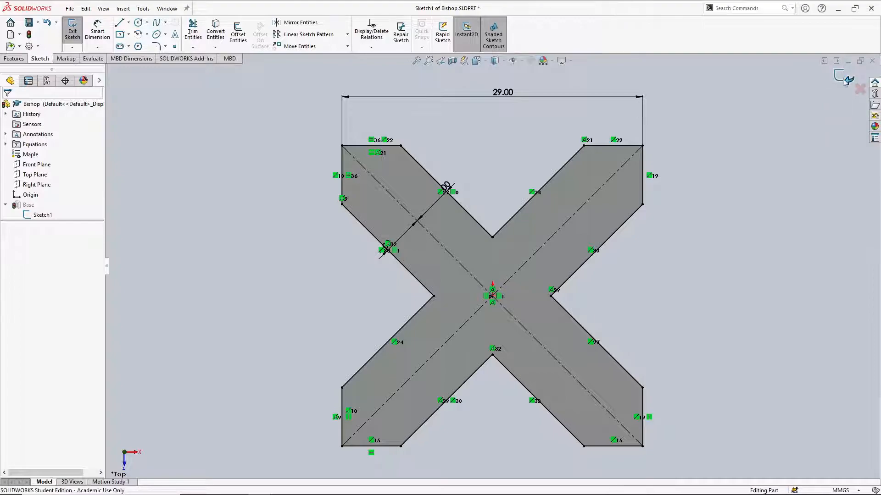
Restore the trimetric view of the bishop, then close the part, saving all changes
key(s)
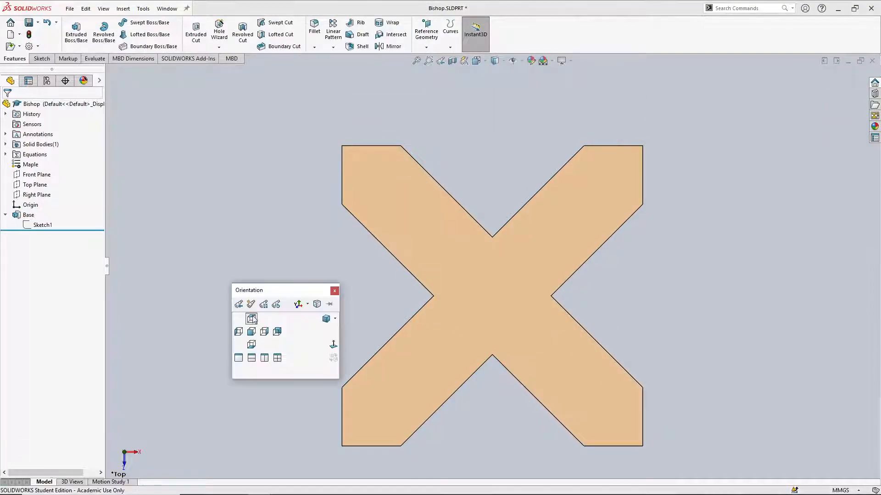
click(325, 318)
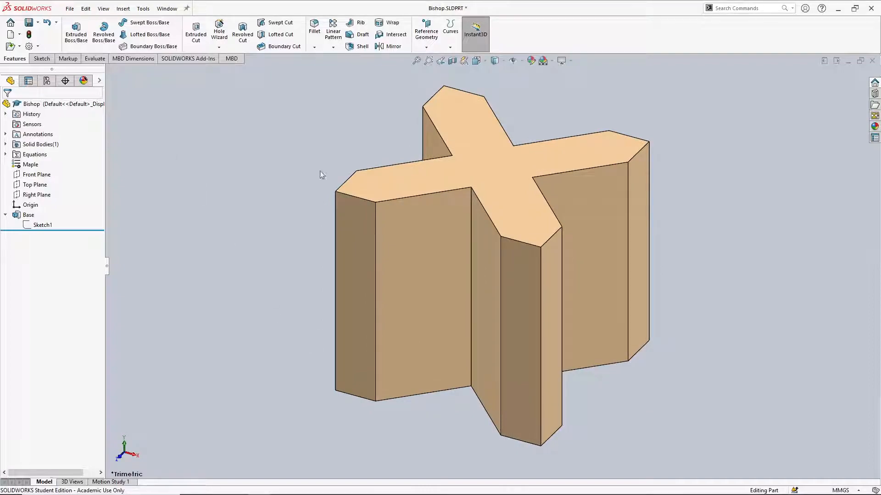
click(872, 61)
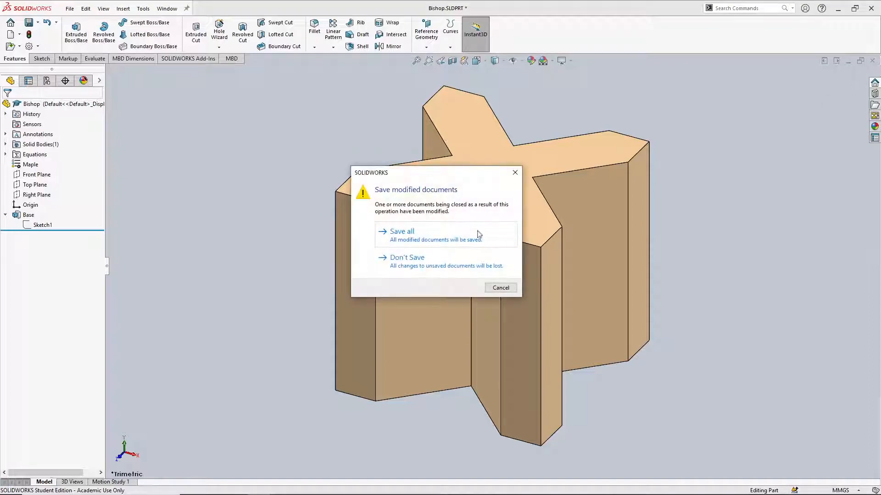
click(442, 235)
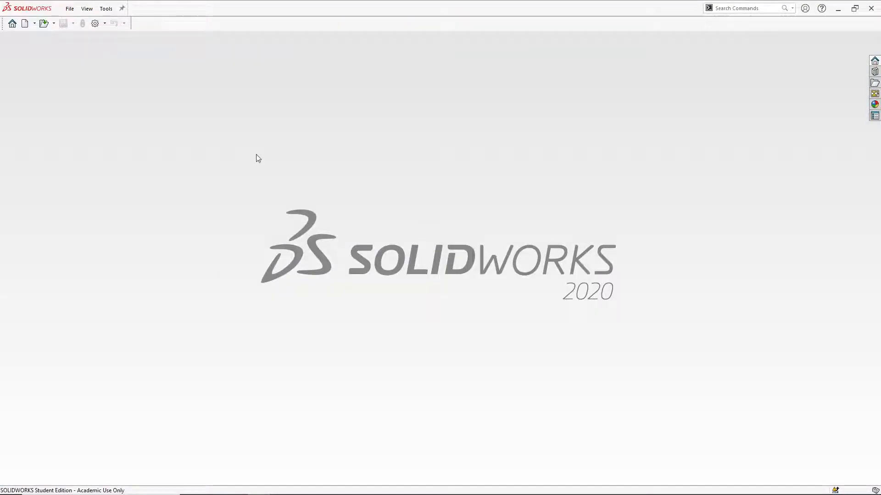
Switch to the Bauhaus Chess Set folder in File Explorer and make another copy of Rook.SLDPRT there
key(alt+Tab)
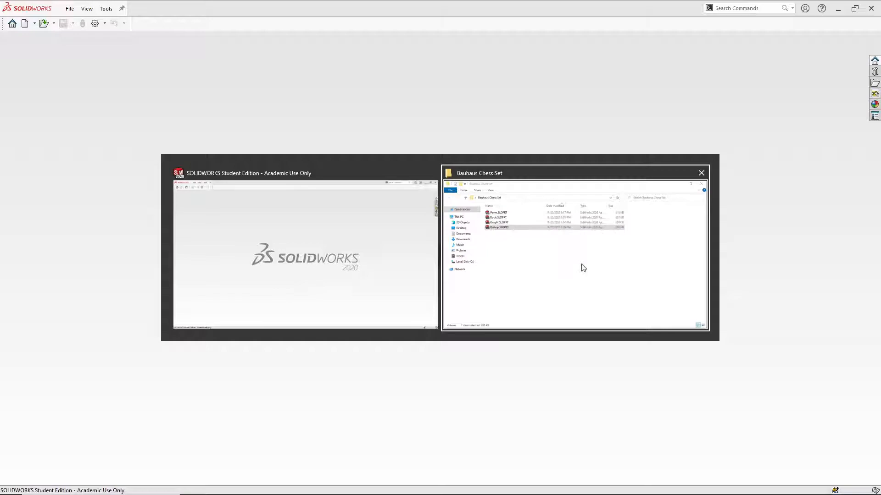
click(582, 268)
click(342, 236)
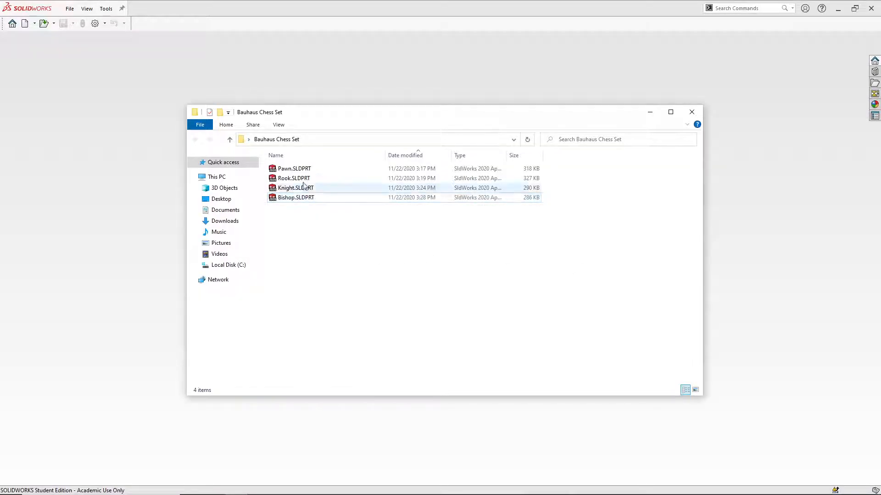
right_click(302, 179)
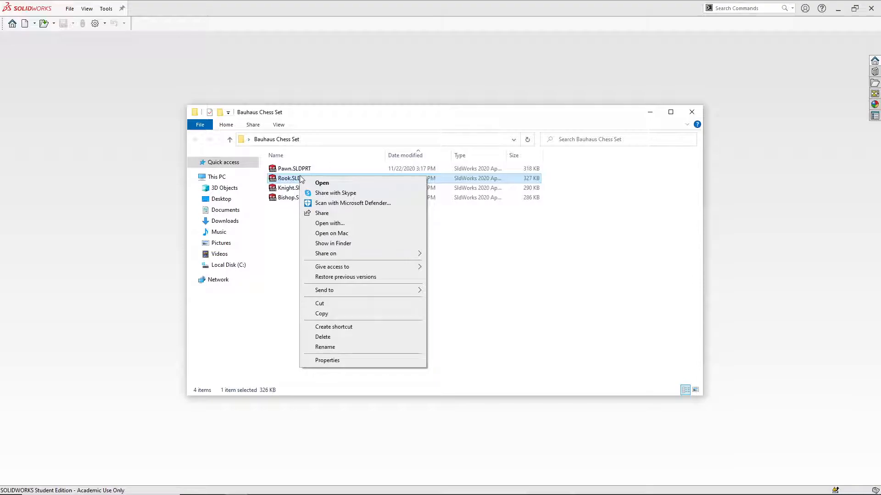
click(331, 312)
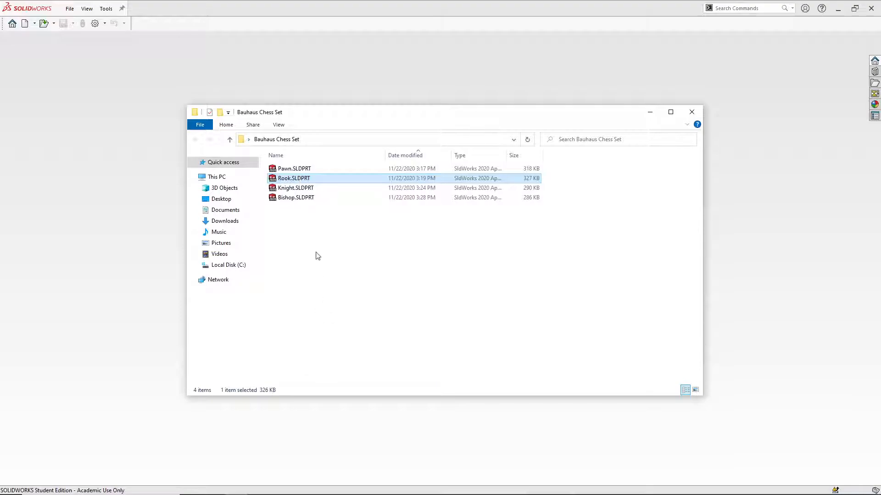
right_click(316, 245)
click(337, 307)
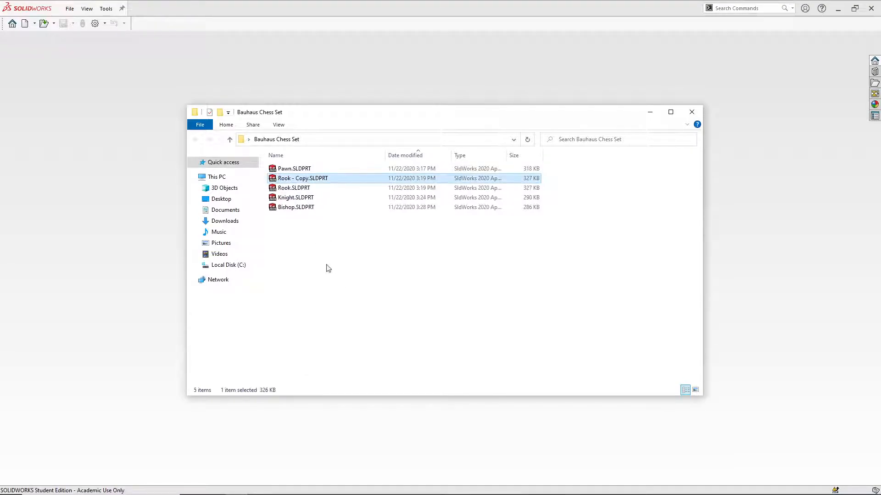
Rename the Rook copy as Queen and open Queen.SLDPRT in SOLIDWORKS
click(308, 181)
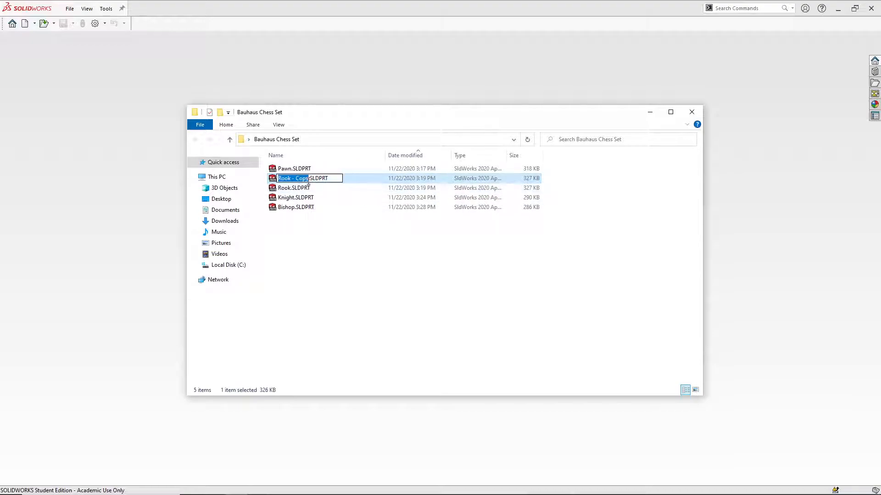
text(Queen)
key(Return)
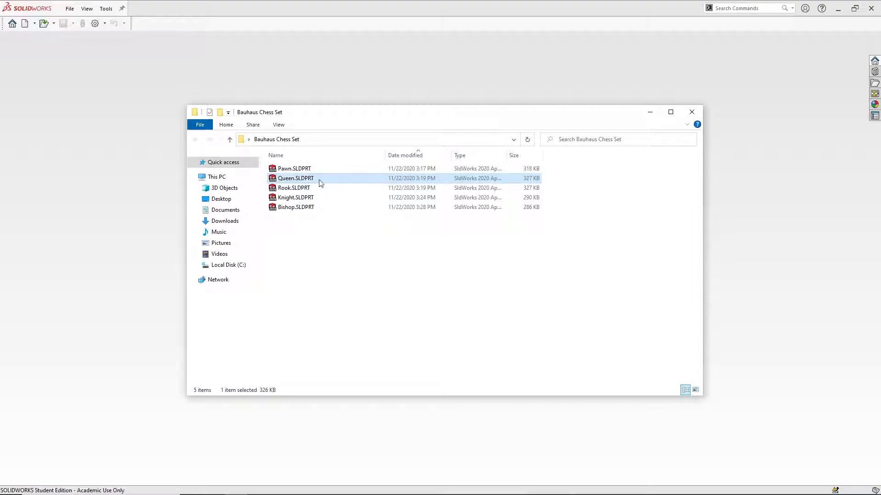
drag(309, 181, 92, 207)
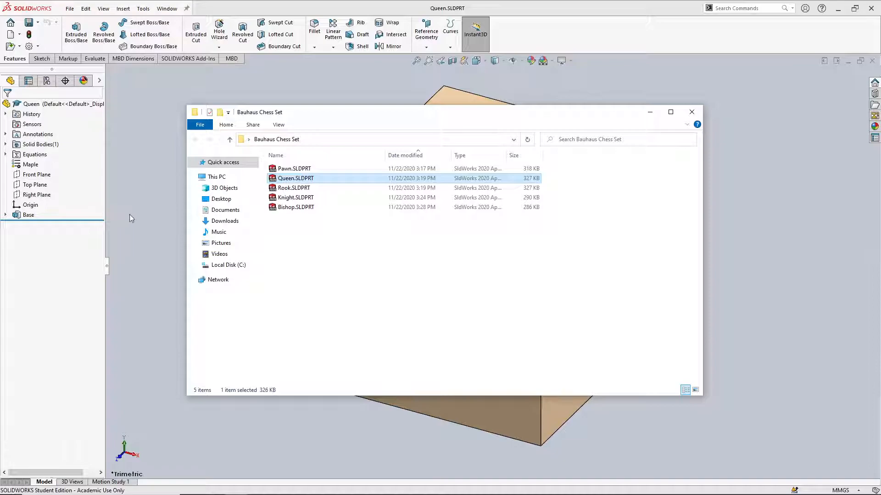
click(137, 215)
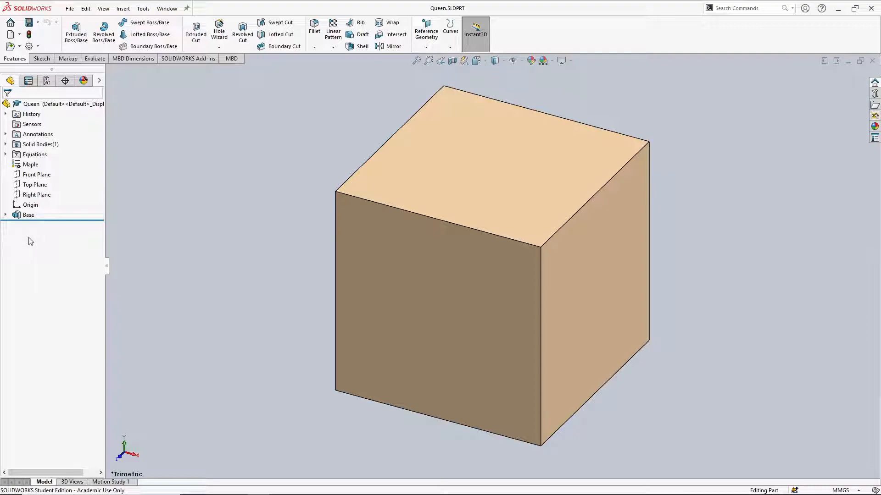
Sketch a vertical centerline about 42 mm long on the Front Plane, starting at the origin and extending above the cube
click(41, 176)
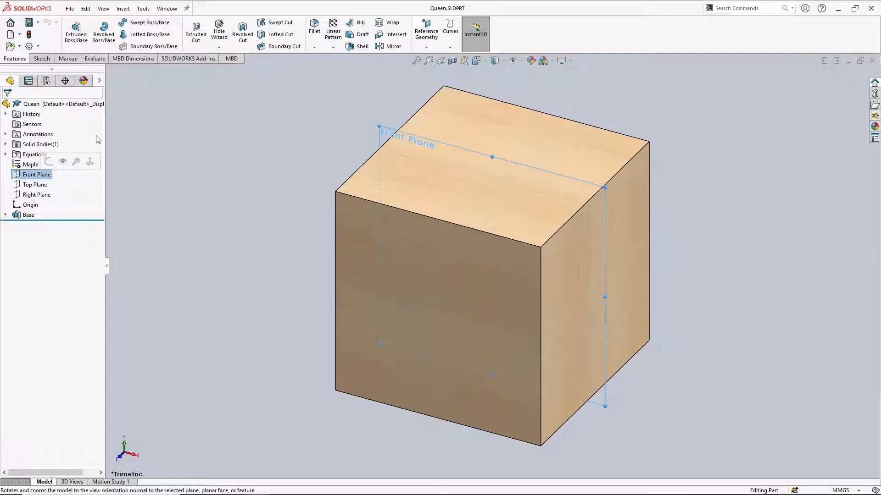
click(42, 58)
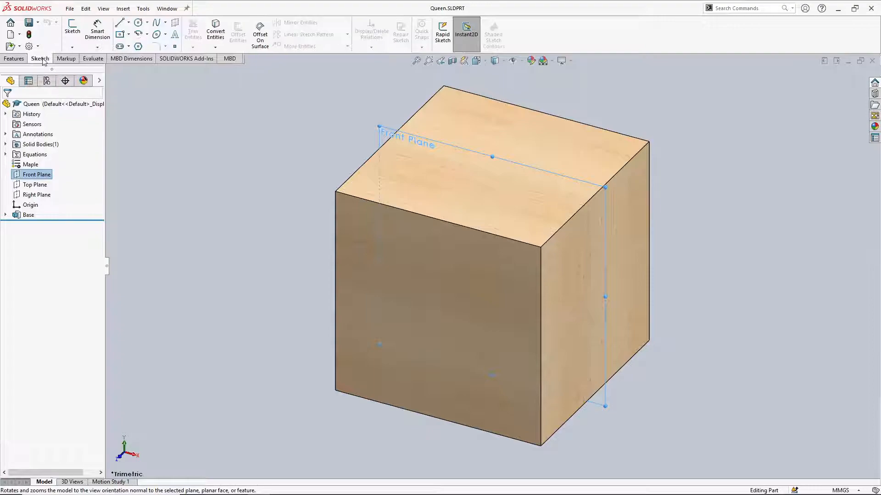
click(130, 23)
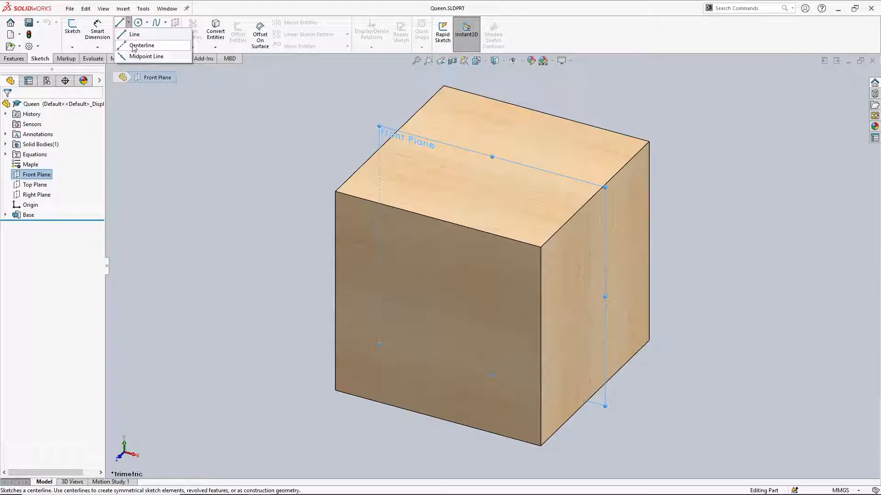
click(141, 46)
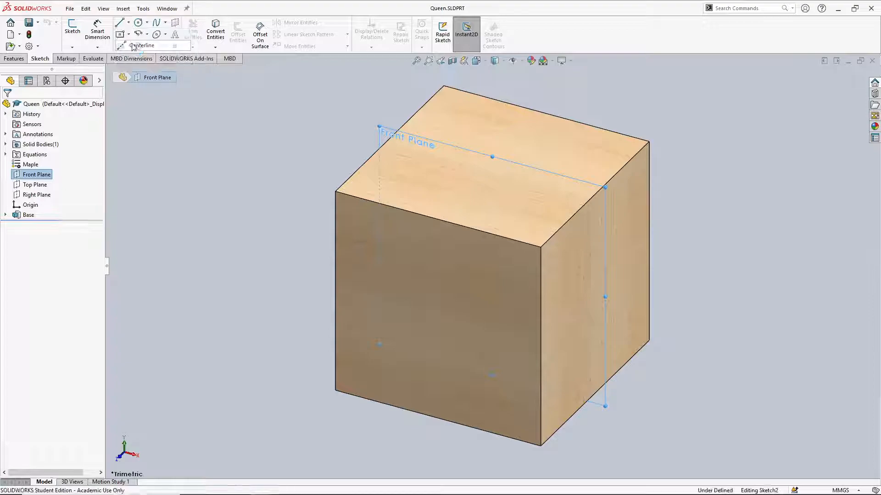
click(493, 366)
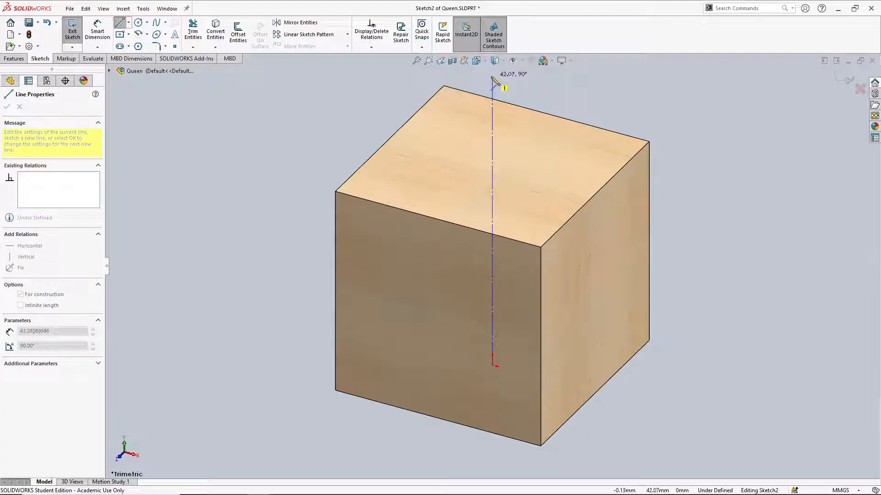
click(493, 77)
Dimension the vertical centerline's length and set it to 52 mm
key(d)
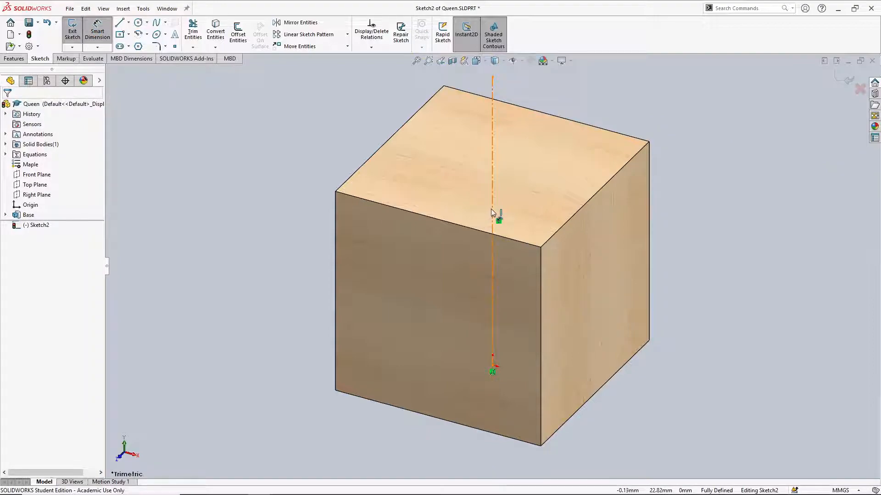
click(492, 211)
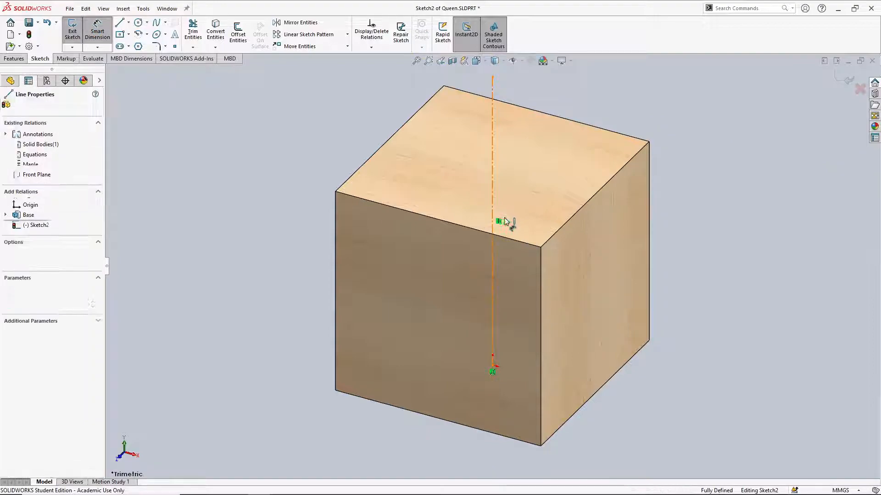
click(661, 273)
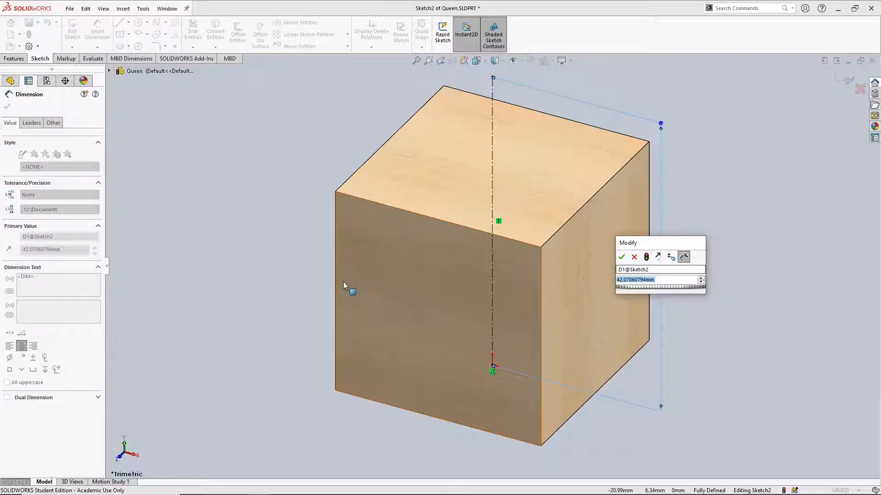
text(52)
key(Return)
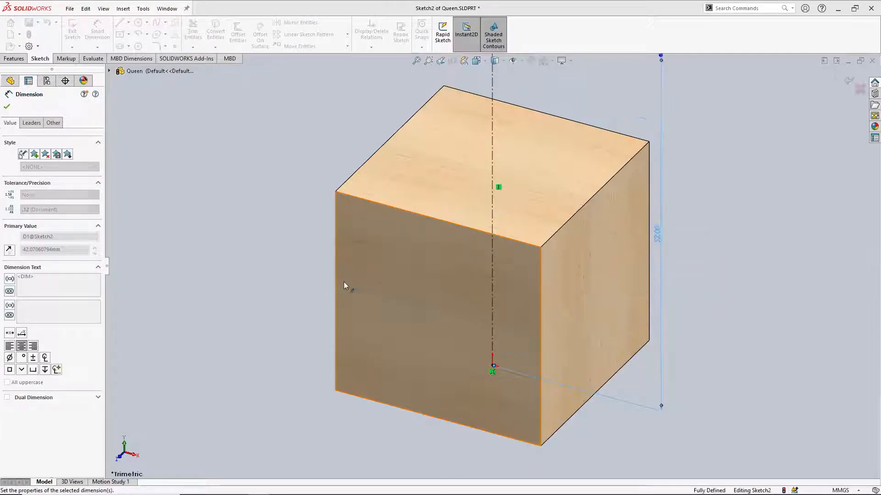
Sketch a circle of about 12 mm radius centred on the centerline, passing through the centerline's upper endpoint
scroll(350, 274, up, 3)
scroll(351, 274, up, 1)
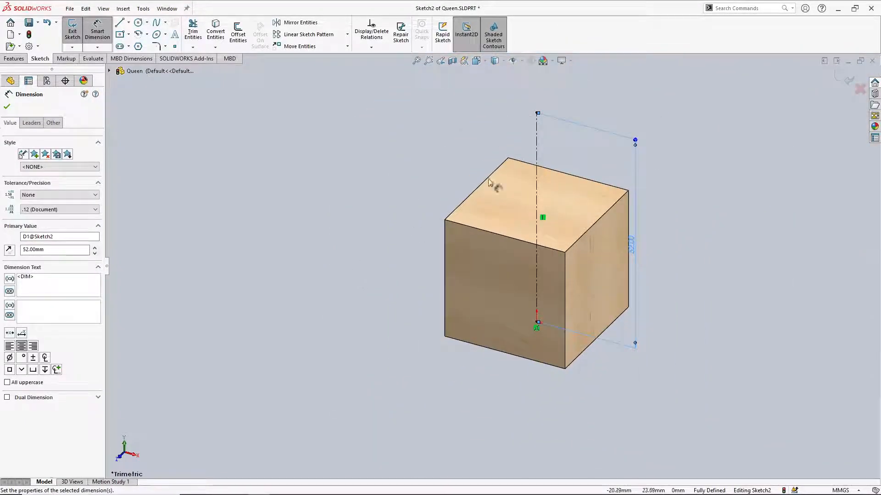
click(139, 22)
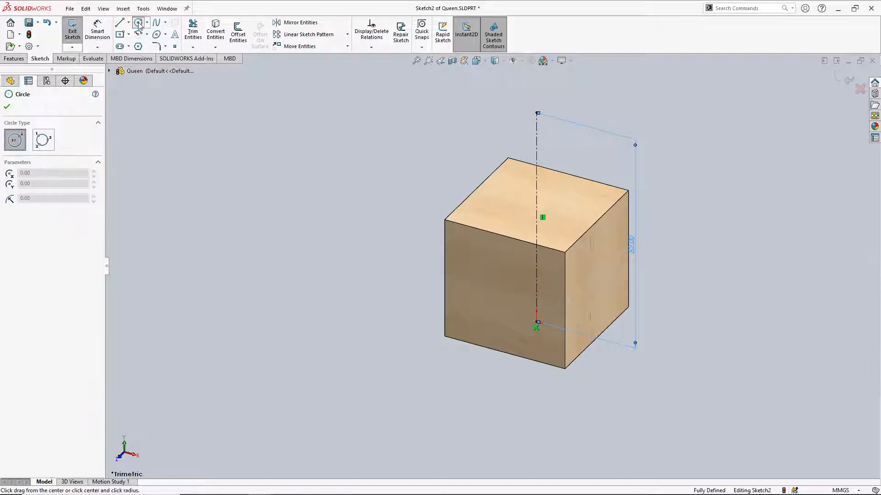
click(537, 162)
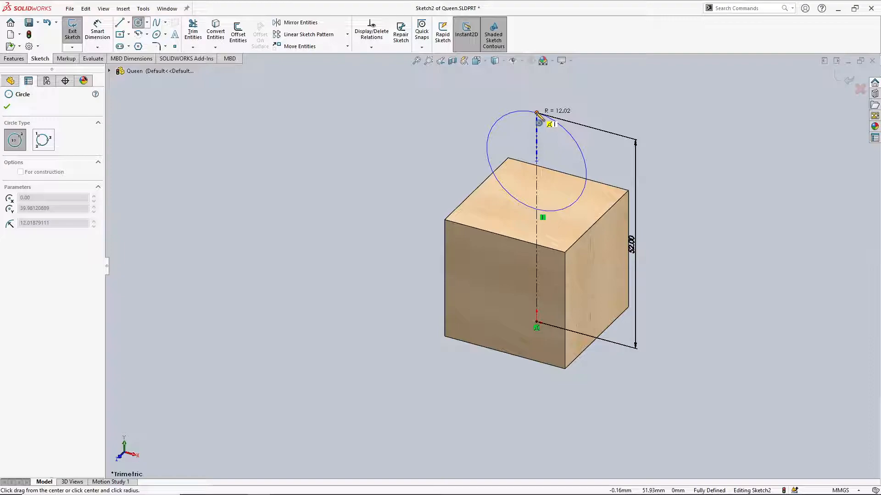
click(536, 112)
Dimension the circle's diameter and set it to 24 mm
click(97, 30)
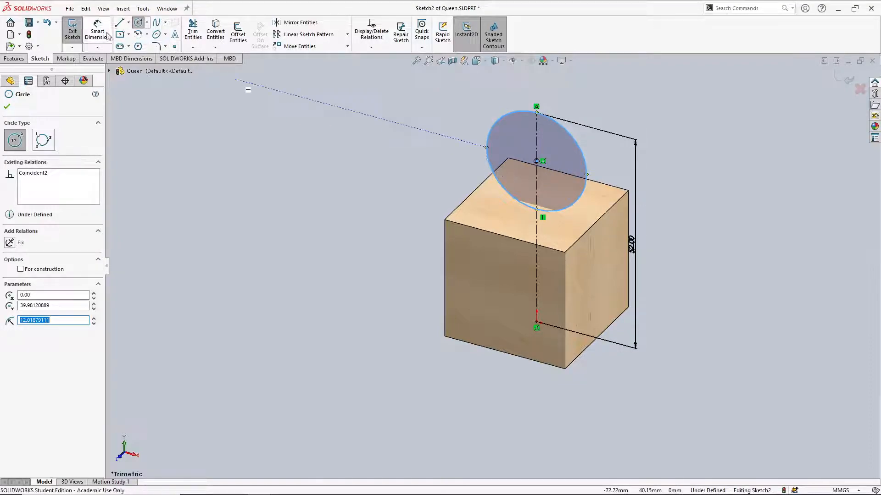
click(579, 145)
click(607, 116)
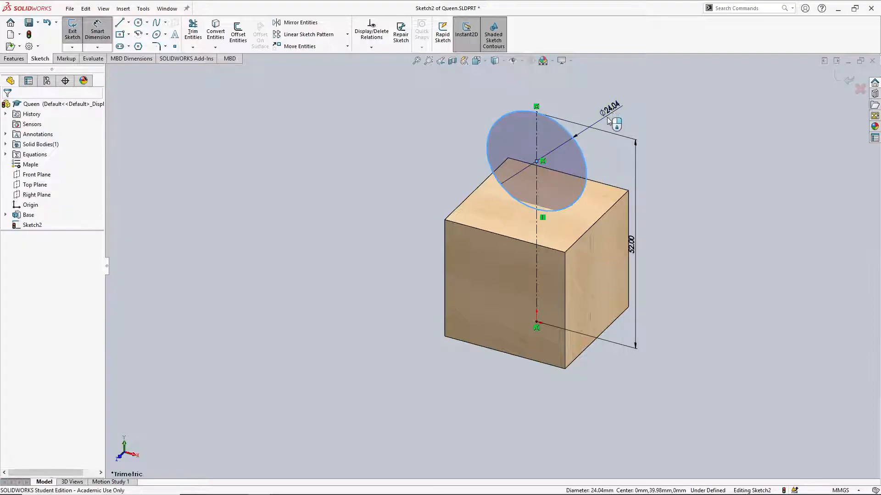
text(24)
key(Return)
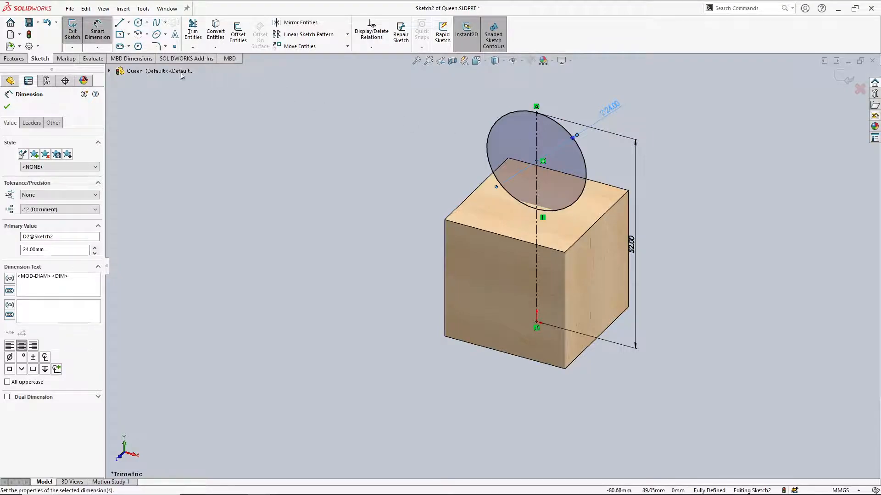
Trim away the circle's left half and close the remaining arc with a vertical line between its endpoints
click(425, 105)
key(t)
drag(486, 139, 463, 153)
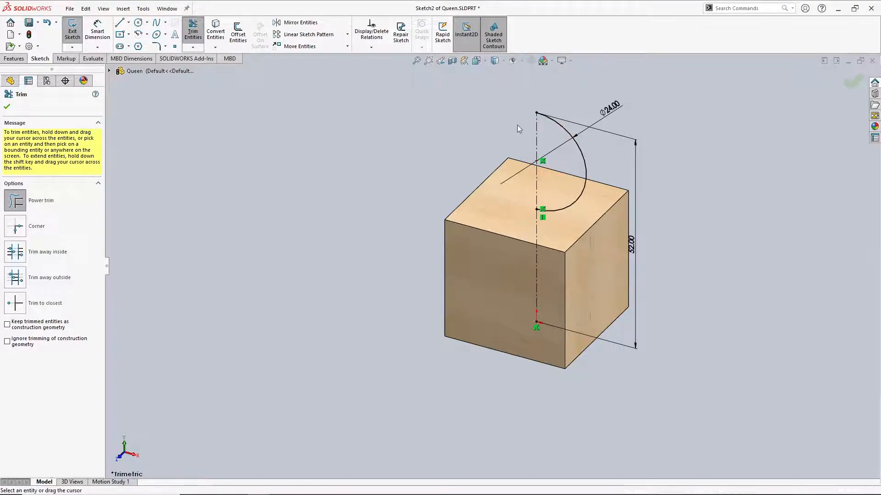
click(121, 23)
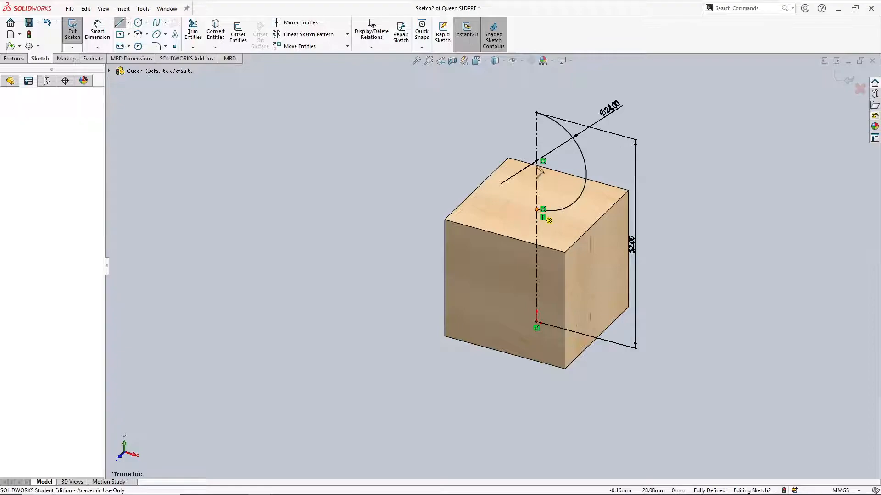
click(536, 113)
click(537, 210)
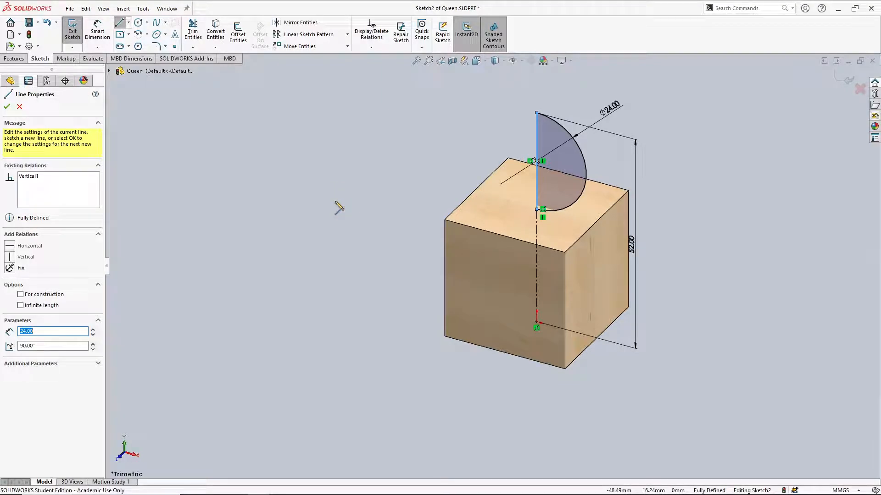
Revolve the half-circle 360 degrees about its straight vertical edge into a sphere merged with the cube
click(21, 60)
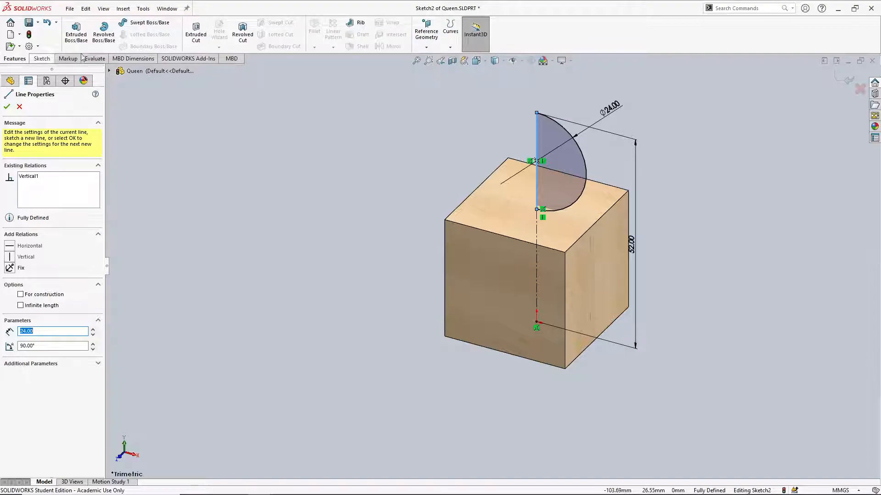
click(104, 33)
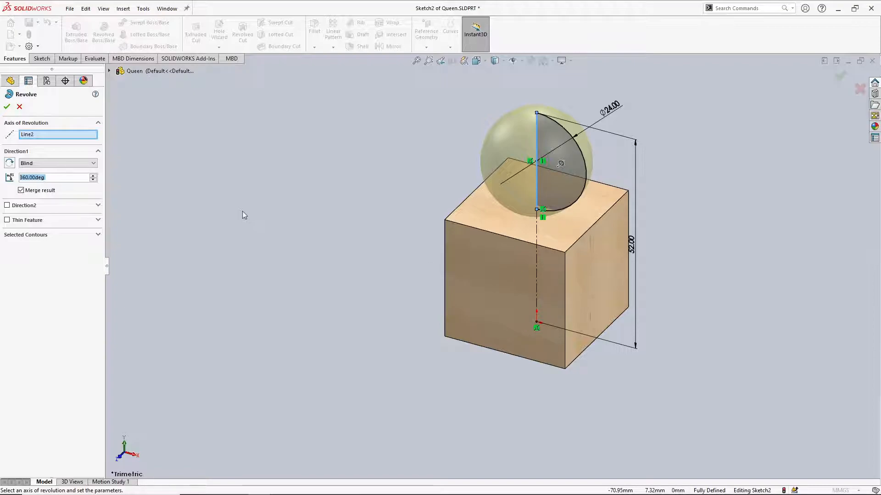
click(7, 108)
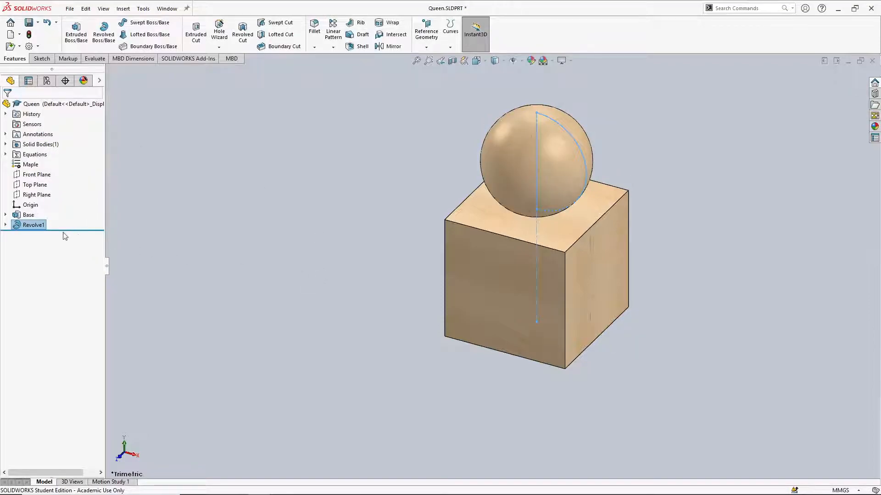
Rename the revolve feature as "Queen, Top" in the feature tree
click(36, 227)
click(37, 226)
text(Q)
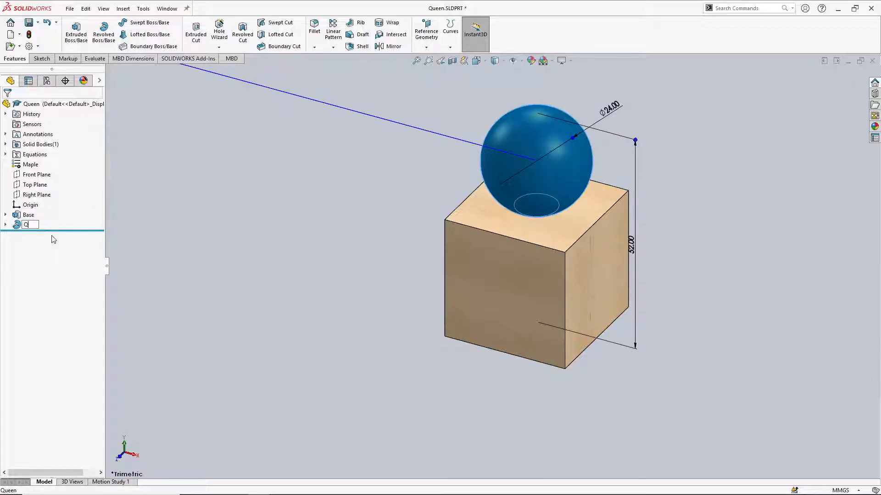
text(ueen, Top)
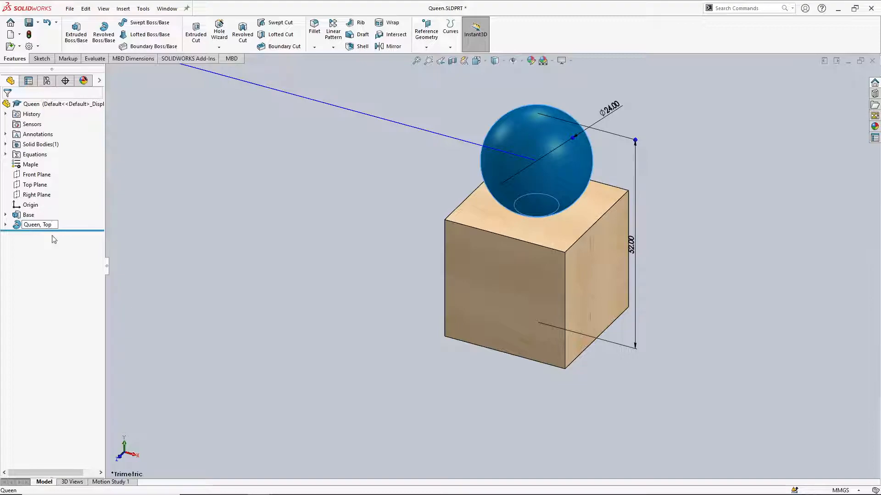
key(Return)
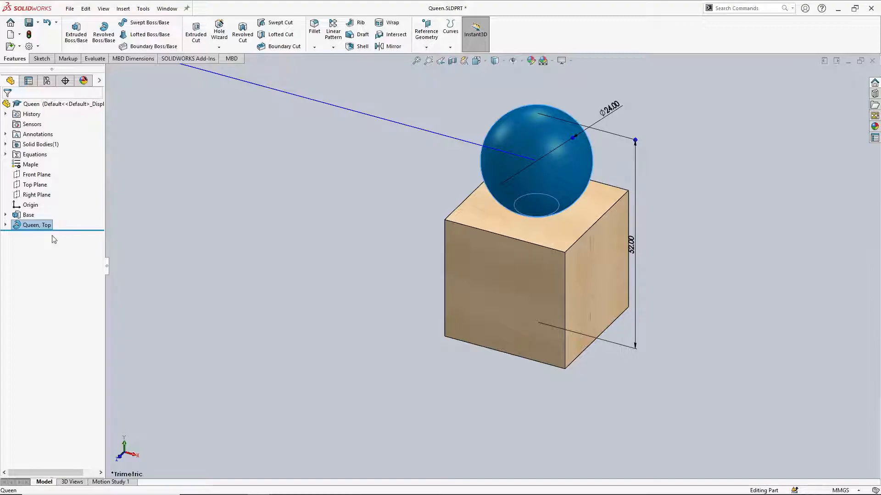
click(298, 264)
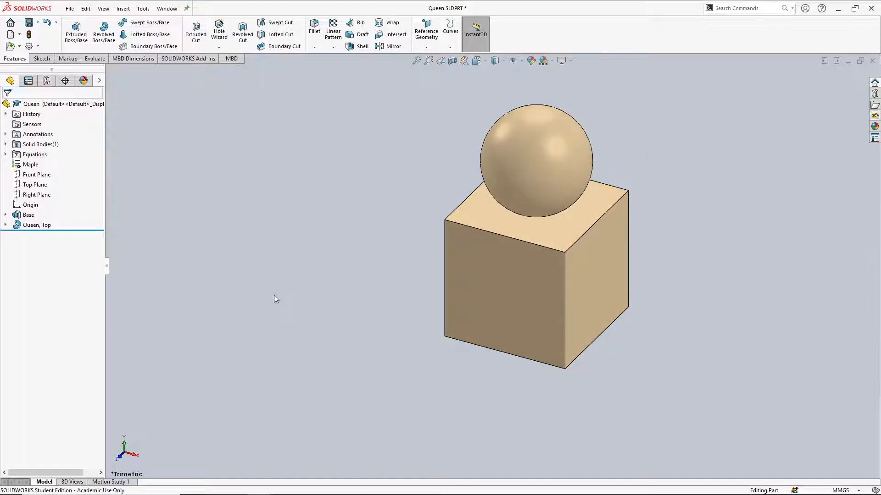
Fit the whole queen in the view, then save and close the part
key(s)
click(292, 288)
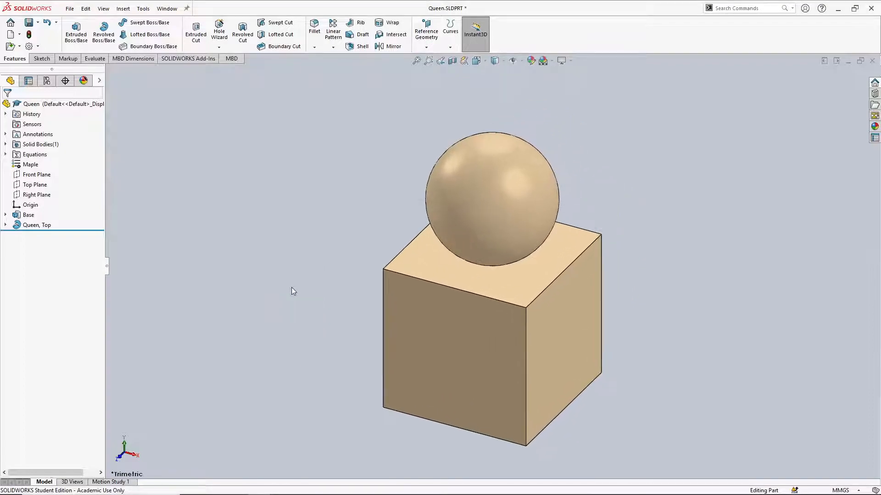
click(28, 22)
click(872, 61)
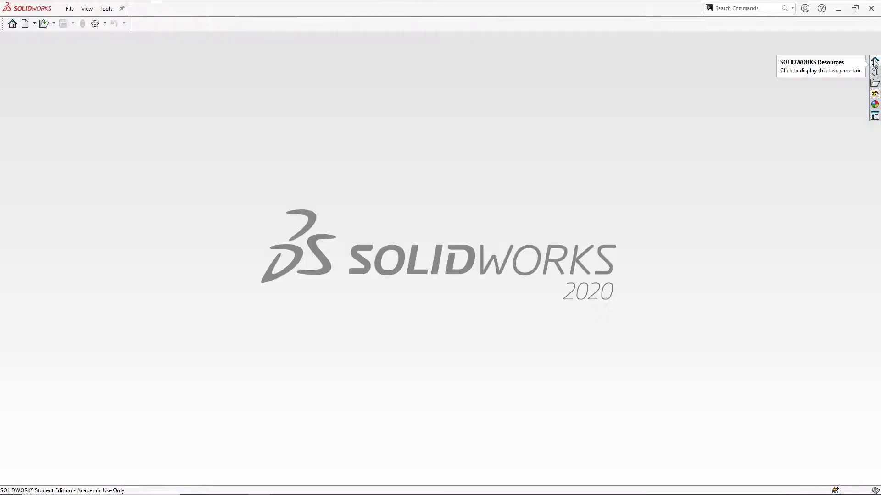
Switch to the Bauhaus Chess Set folder in File Explorer and duplicate Rook.SLDPRT there
key(alt+Tab)
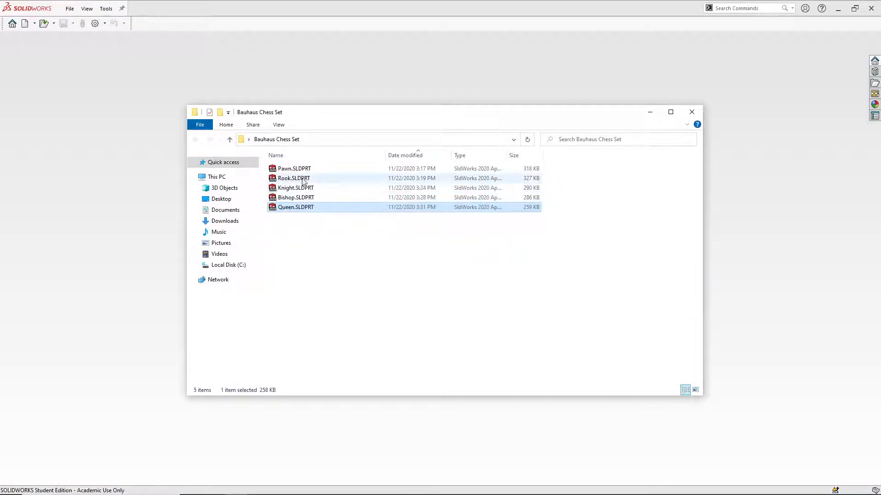
right_click(301, 179)
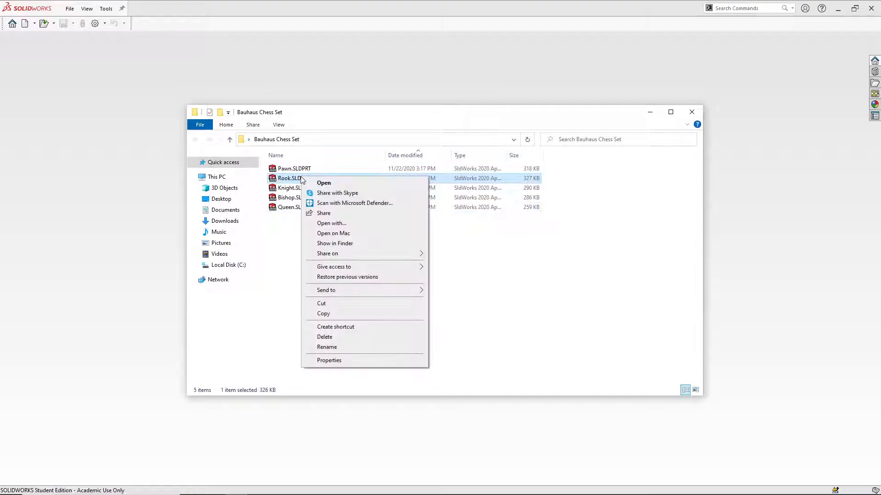
click(323, 313)
right_click(327, 246)
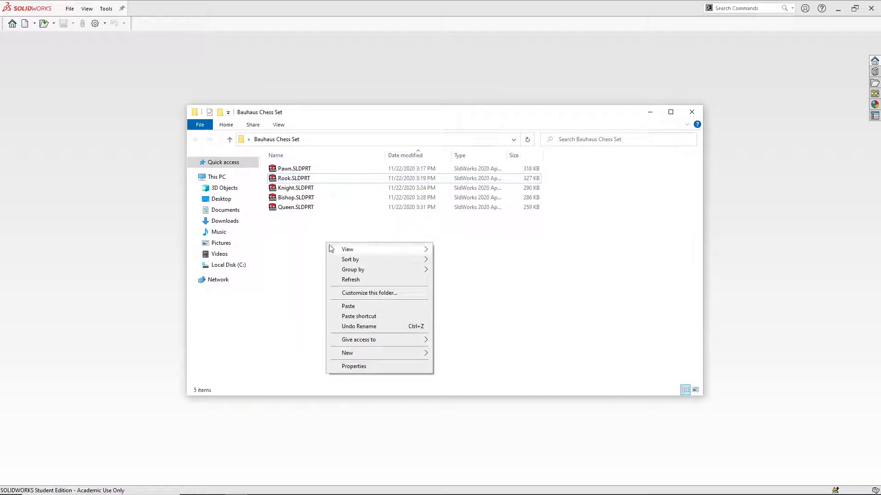
click(357, 305)
Rename the rook copy as "King" and open it in SOLIDWORKS
click(305, 179)
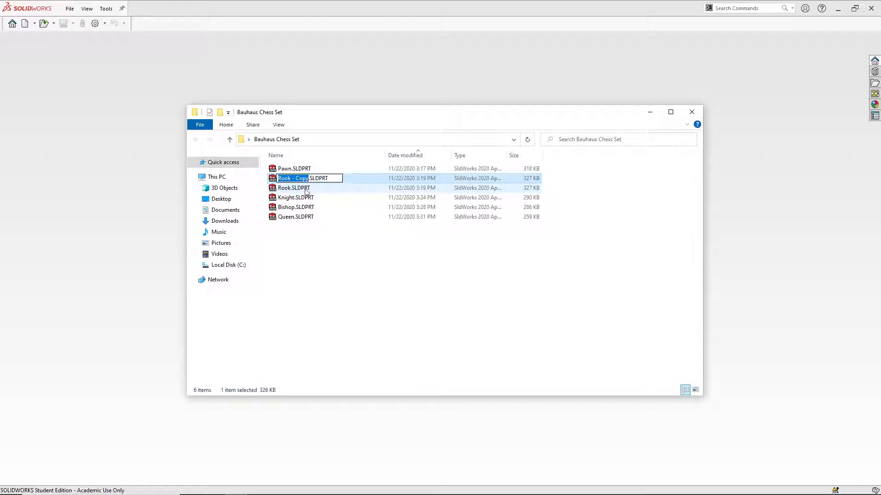
text(King)
key(Return)
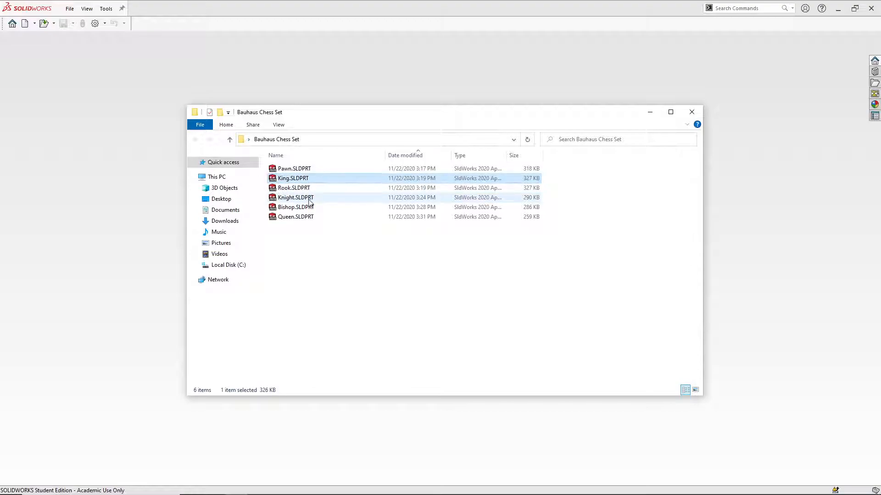
drag(300, 179, 113, 241)
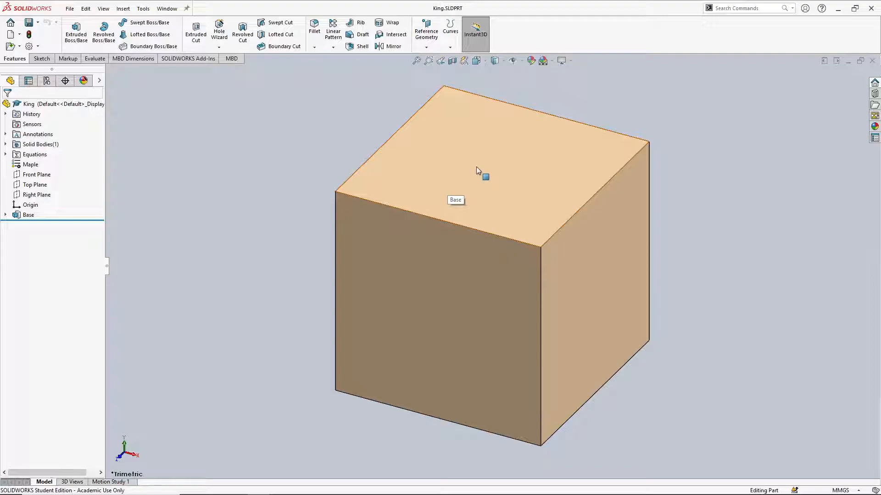
Sketch a tilted 3 Point Center Rectangle on the cube's top face, centred on the origin with diagonals about 26 mm long
click(464, 145)
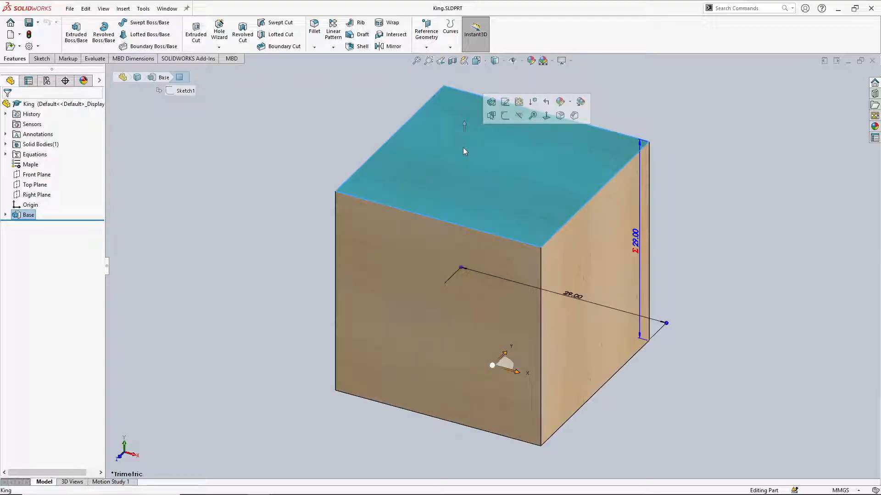
click(40, 58)
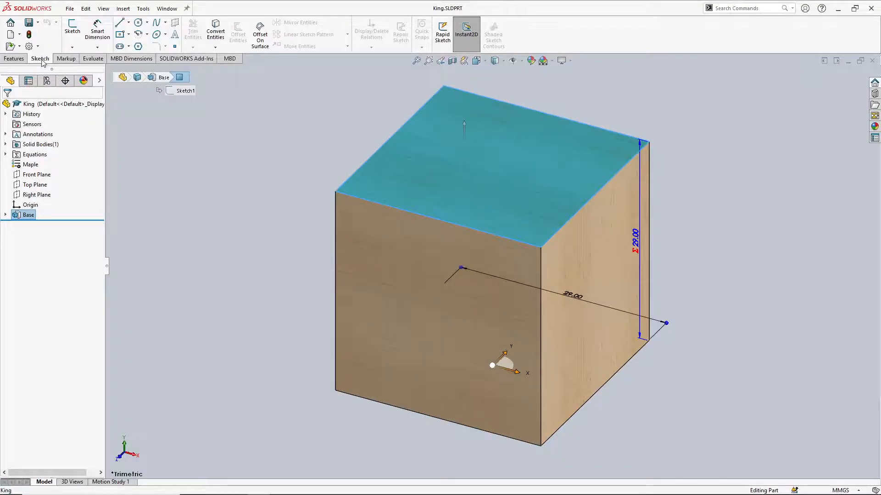
click(72, 27)
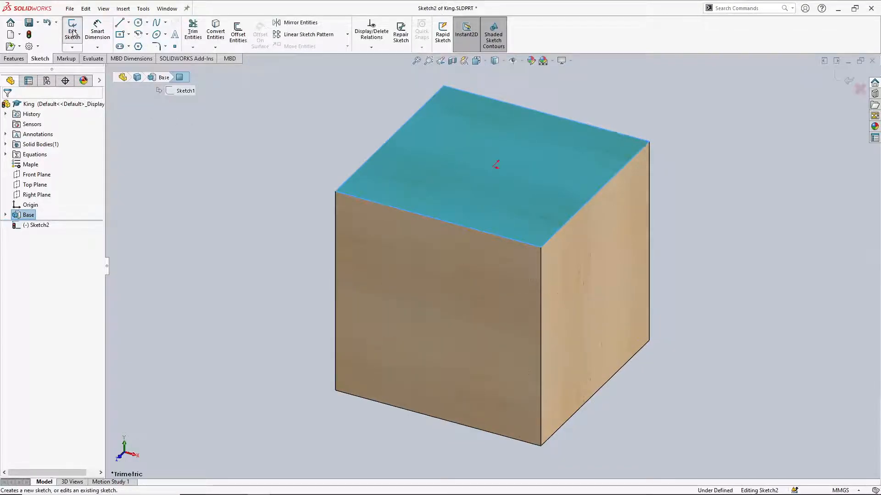
click(129, 35)
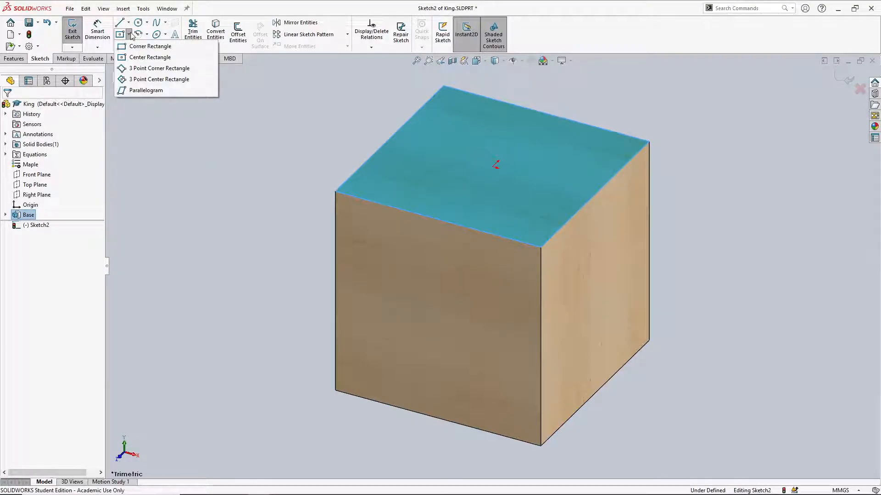
click(136, 80)
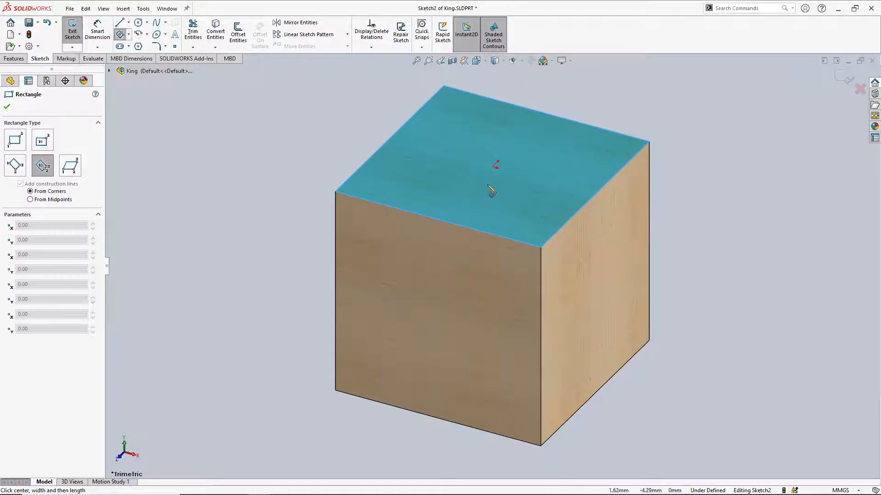
click(493, 167)
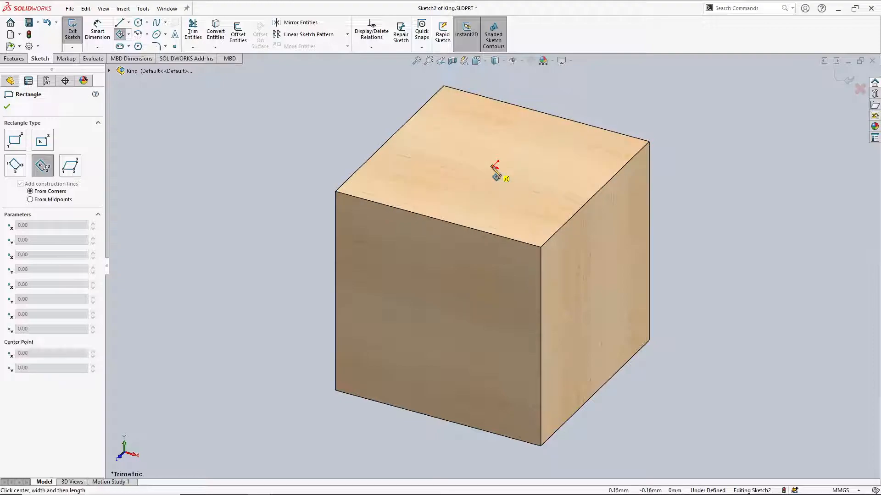
click(521, 210)
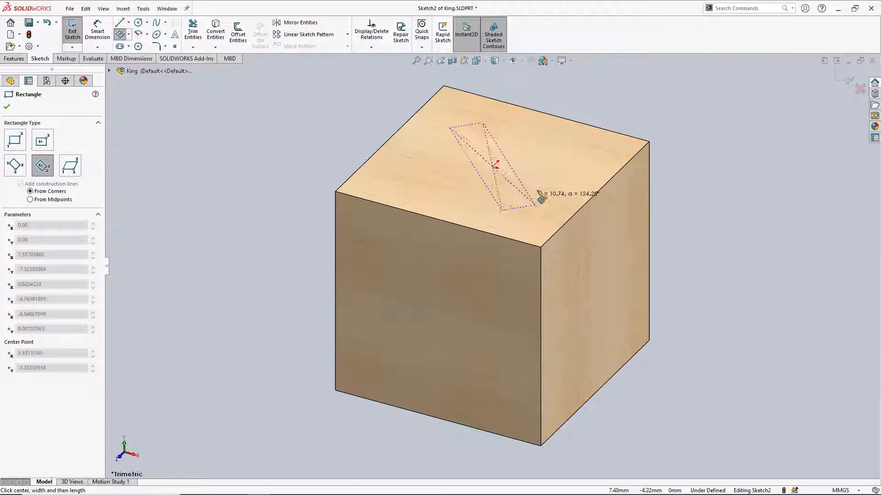
click(564, 179)
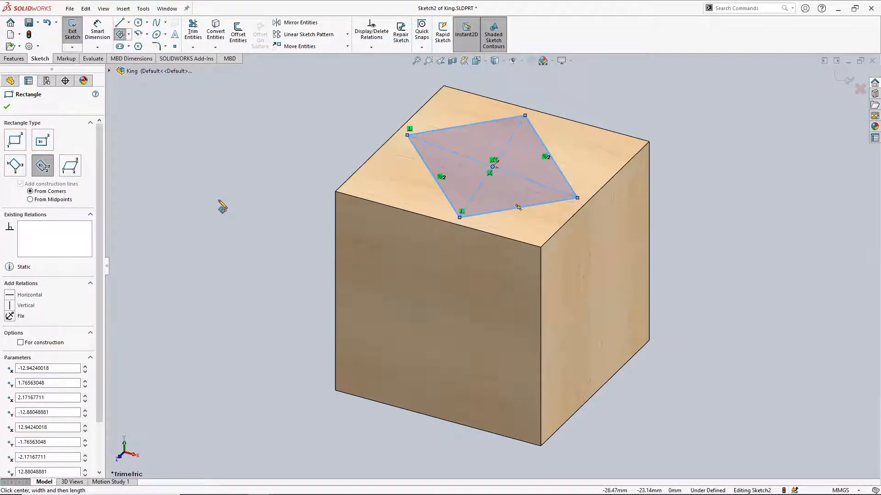
key(space)
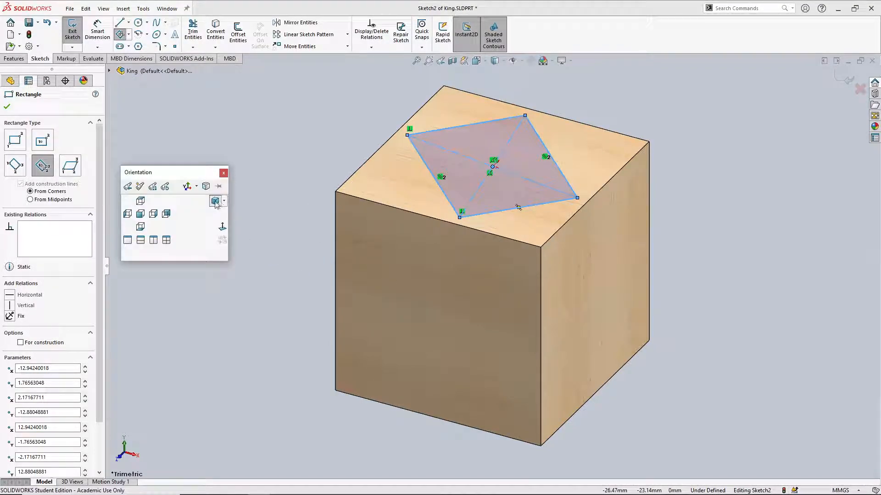
click(141, 201)
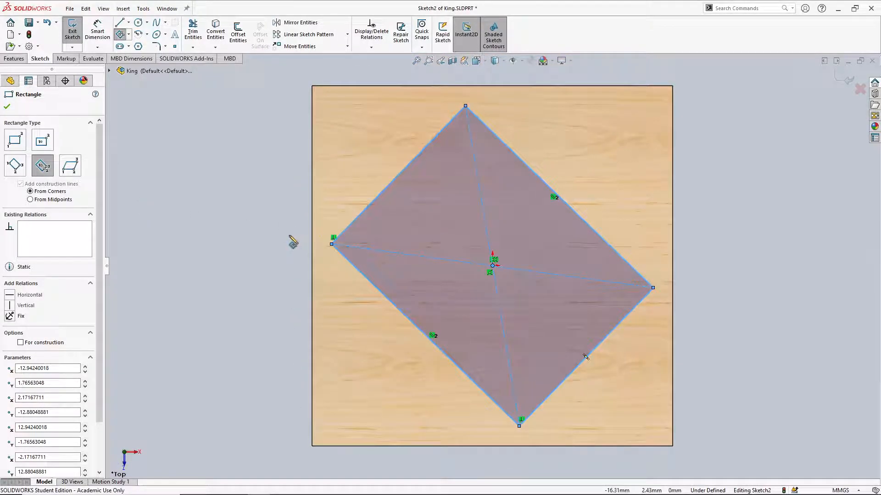
click(7, 107)
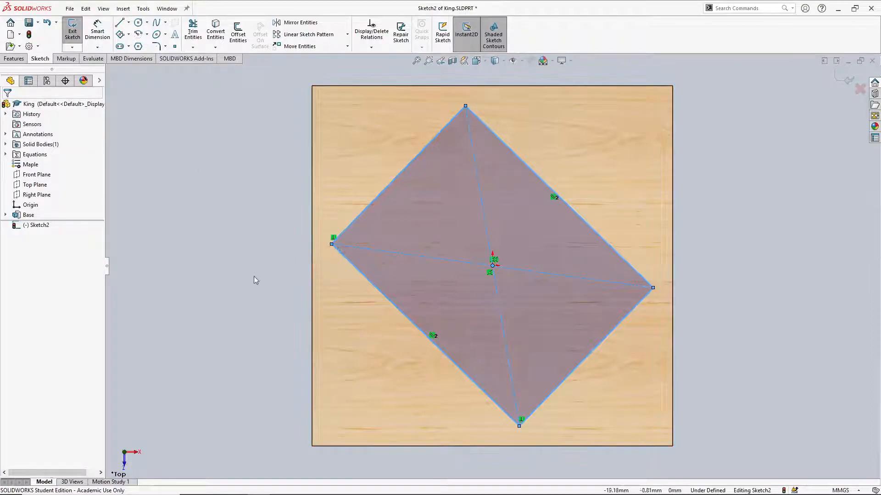
Constrain one construction diagonal of the rectangle horizontal and the other vertical to form a diamond-oriented square
click(440, 259)
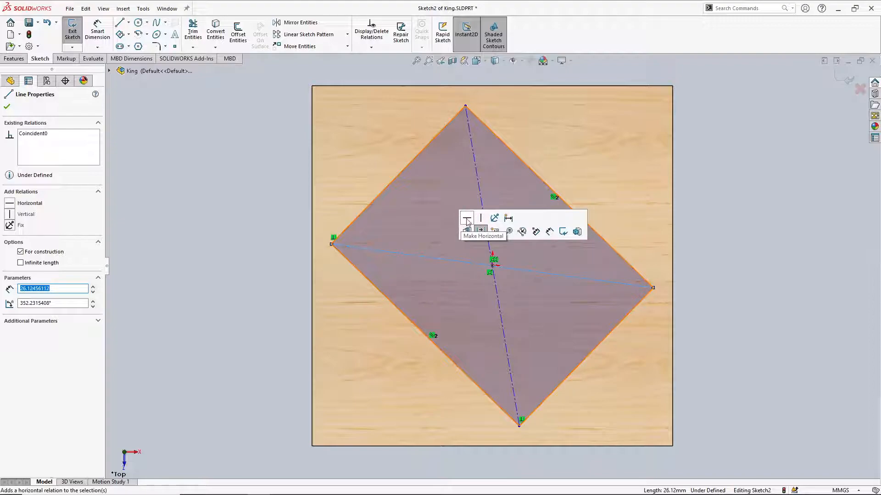
click(467, 220)
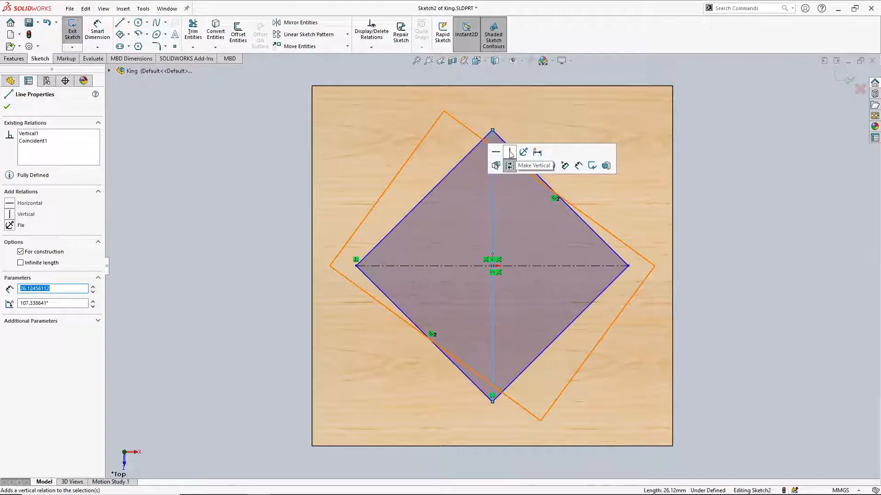
click(510, 154)
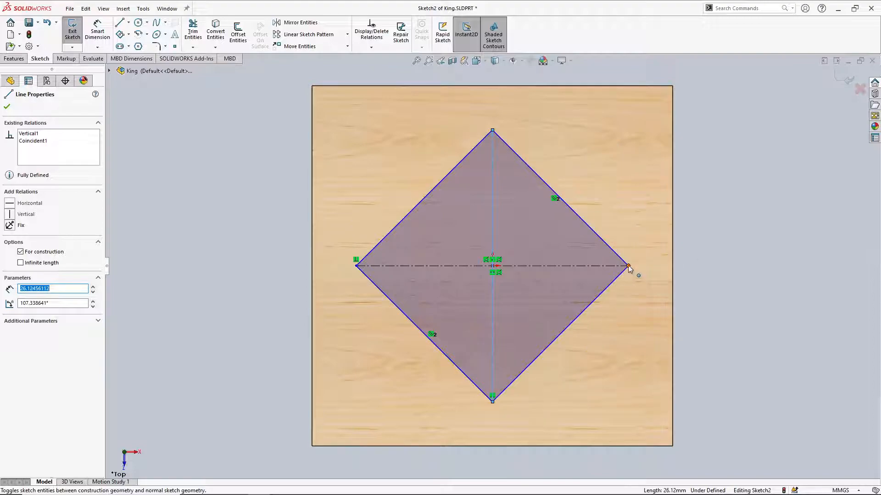
Resize the rotated square by moving its right corner outward and back to about 12 mm from the origin
drag(629, 265, 654, 266)
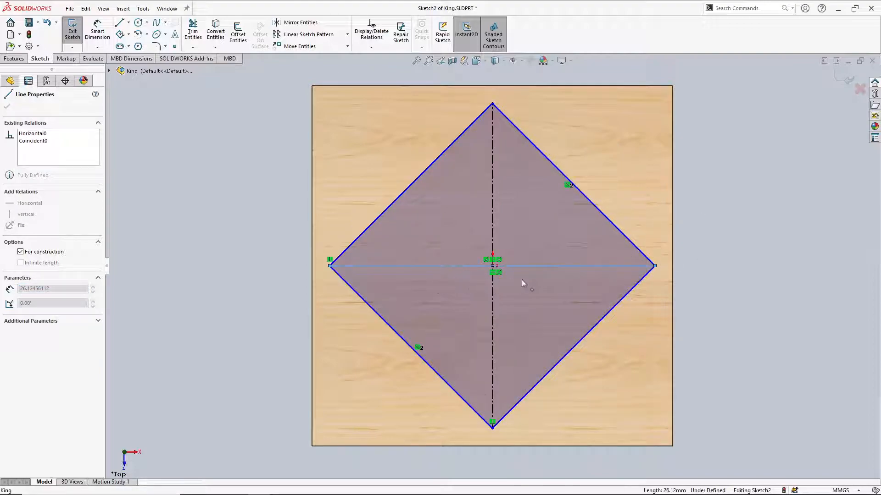
key(Escape)
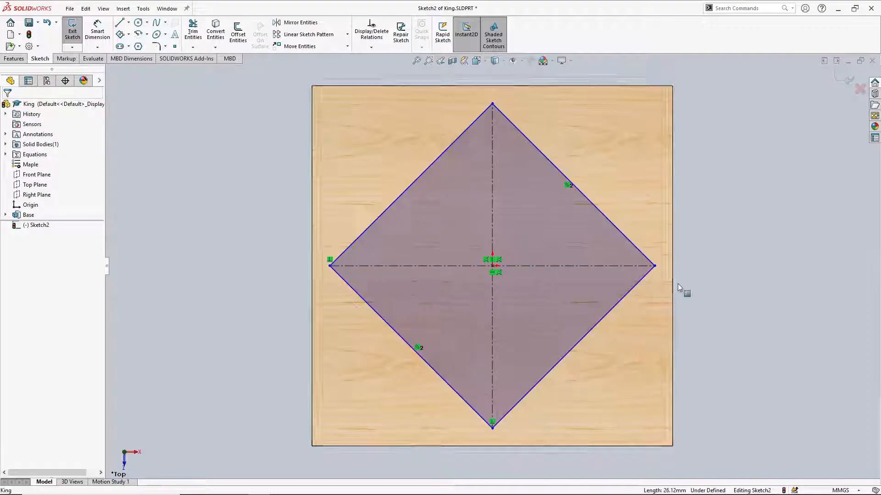
drag(659, 270, 642, 248)
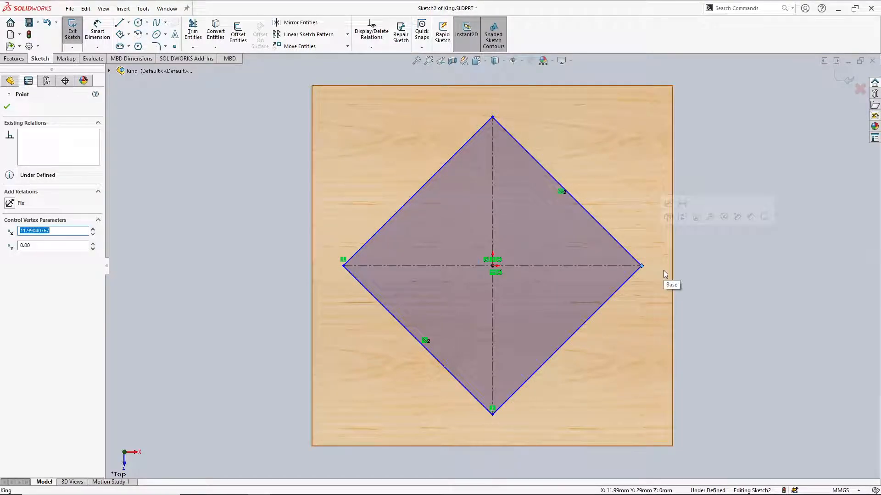
Dimension the rotated square's upper-right side and link its length to the global variable "short edge length" (19 mm)
click(613, 295)
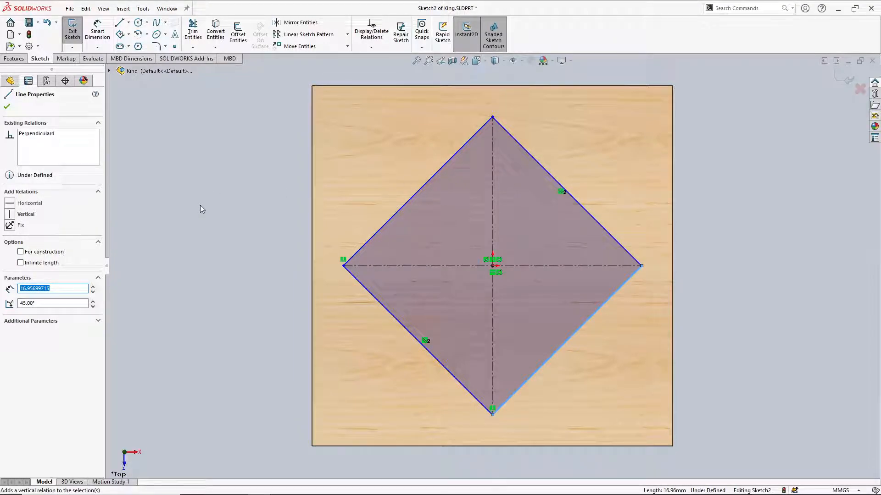
click(97, 32)
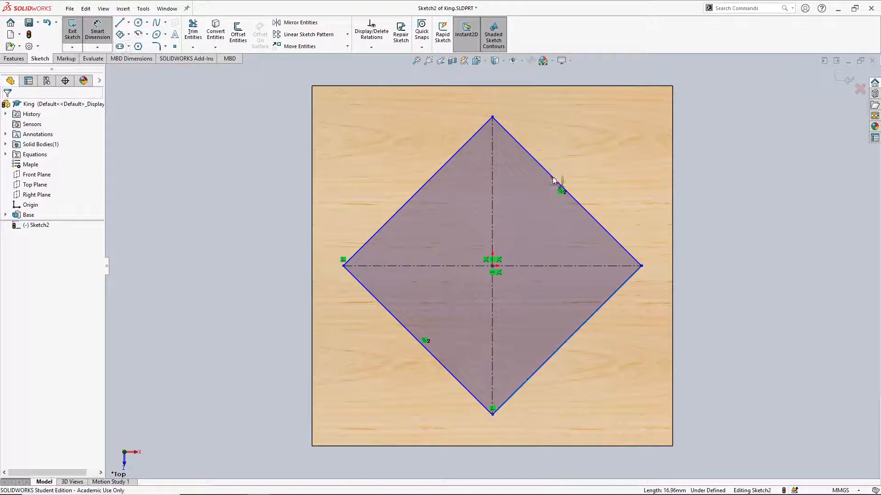
click(567, 171)
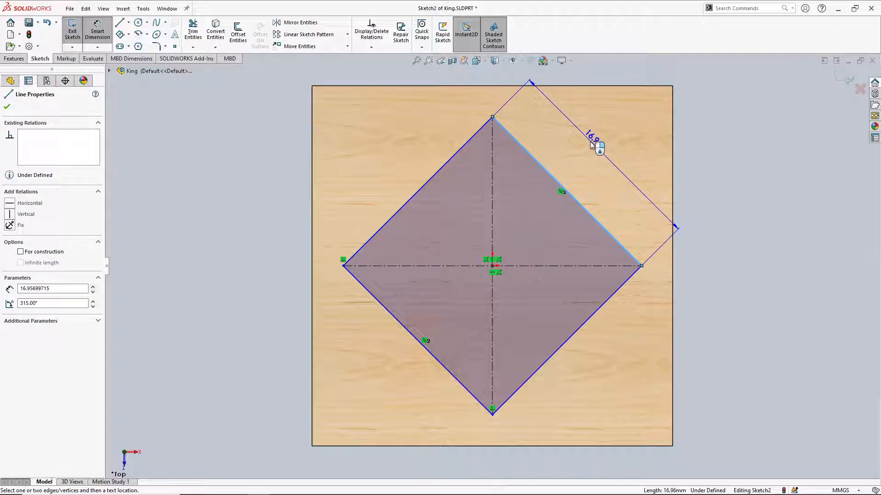
click(590, 141)
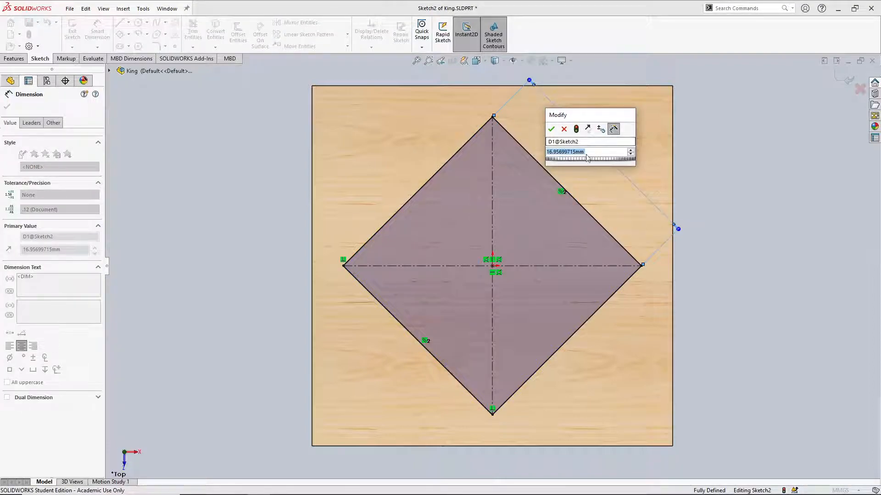
text(=)
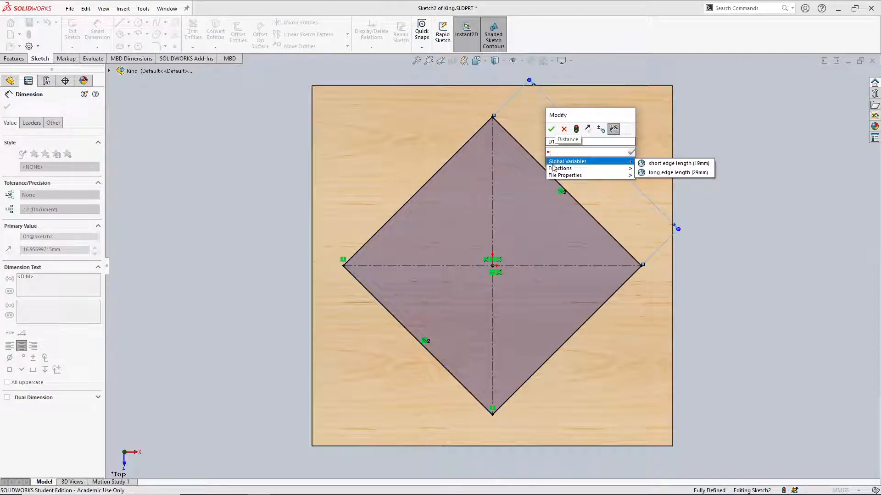
click(656, 163)
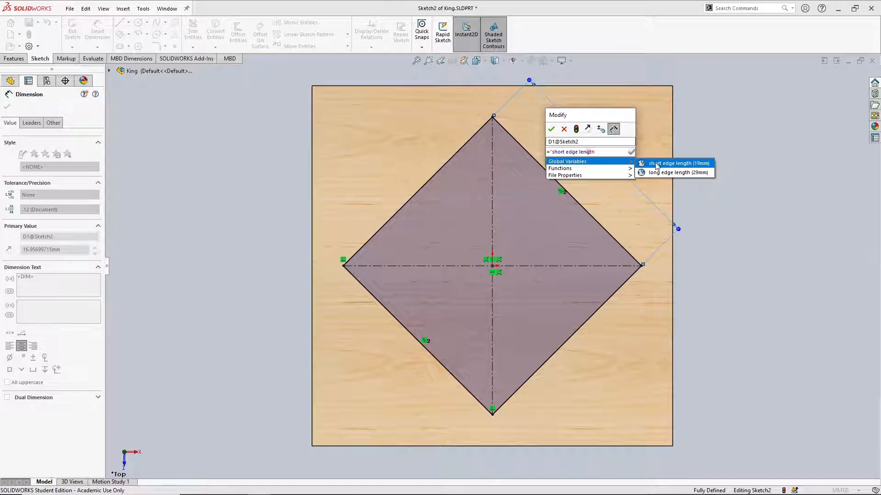
click(632, 153)
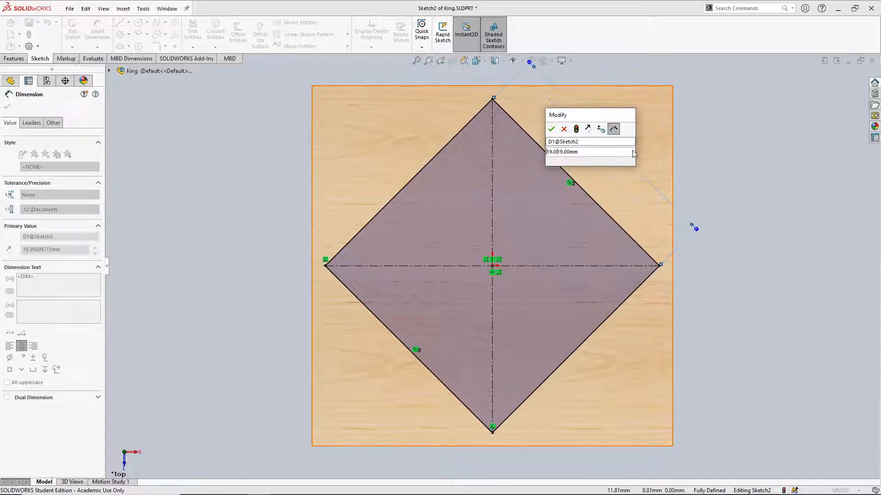
click(551, 129)
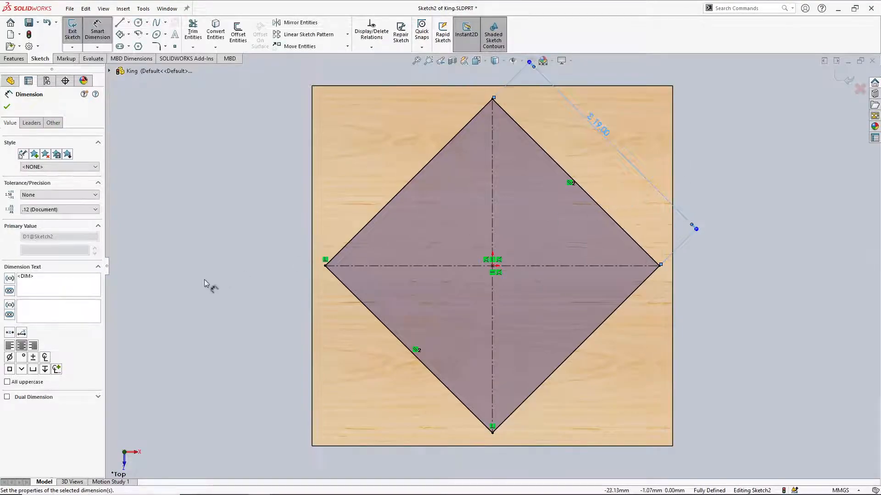
Extrude the rotated square upward from the cube's top face, linking the blind depth to the global variable "short edge length" (19 mm)
key(space)
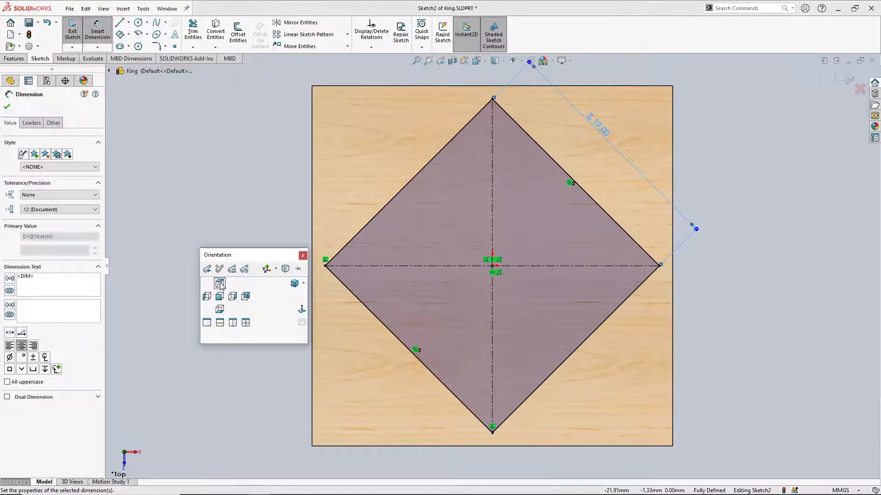
click(296, 284)
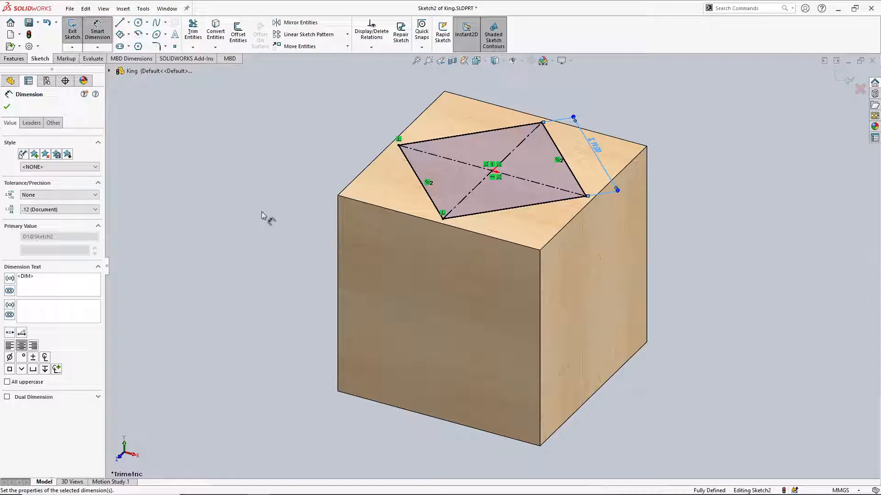
click(13, 59)
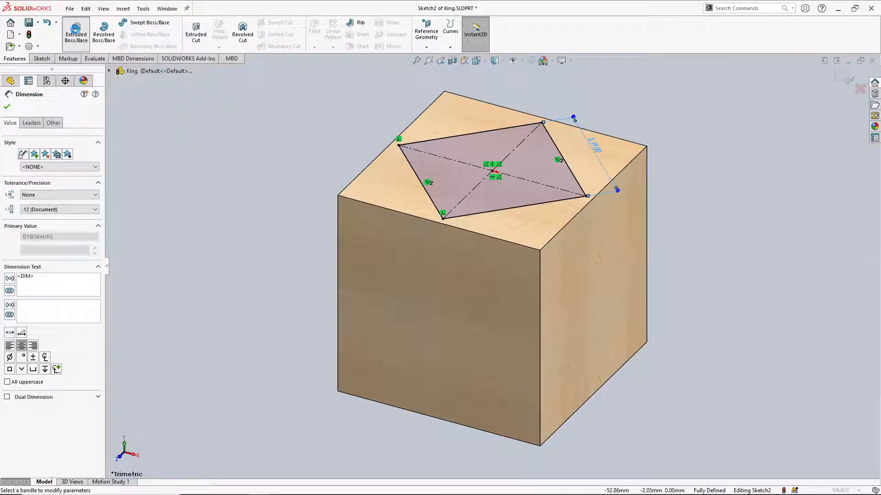
click(76, 29)
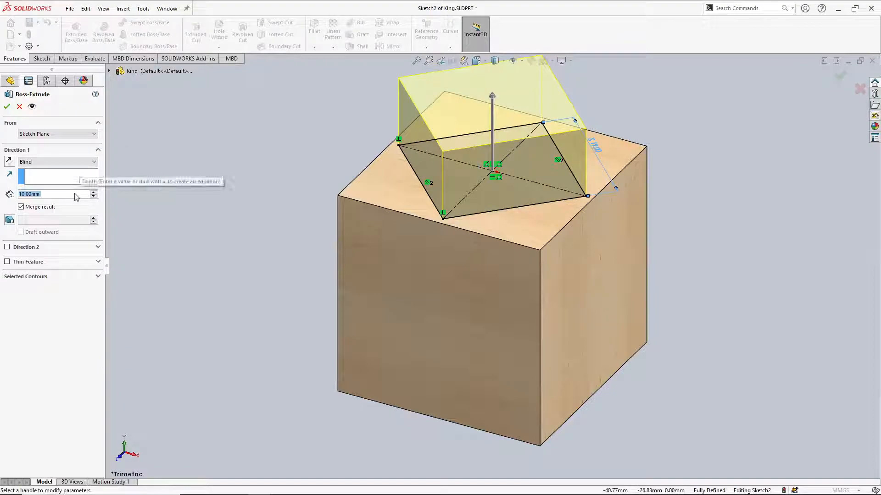
text(=)
mouse_move(90, 206)
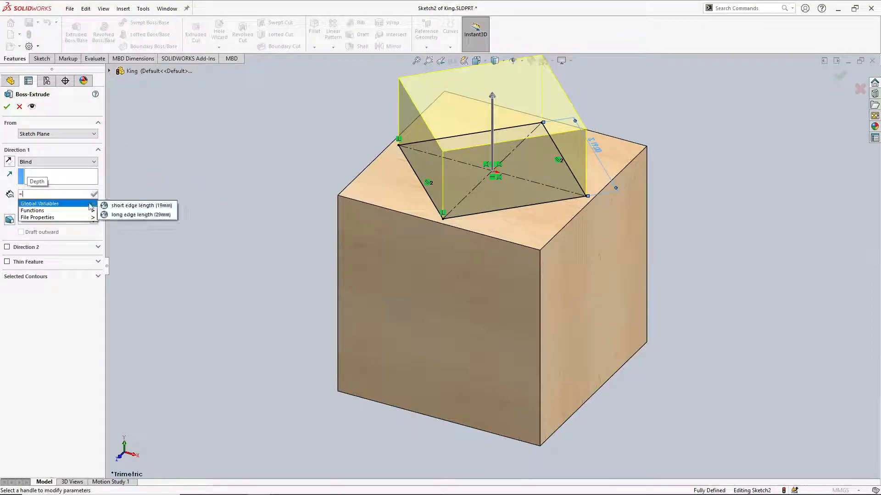
click(121, 206)
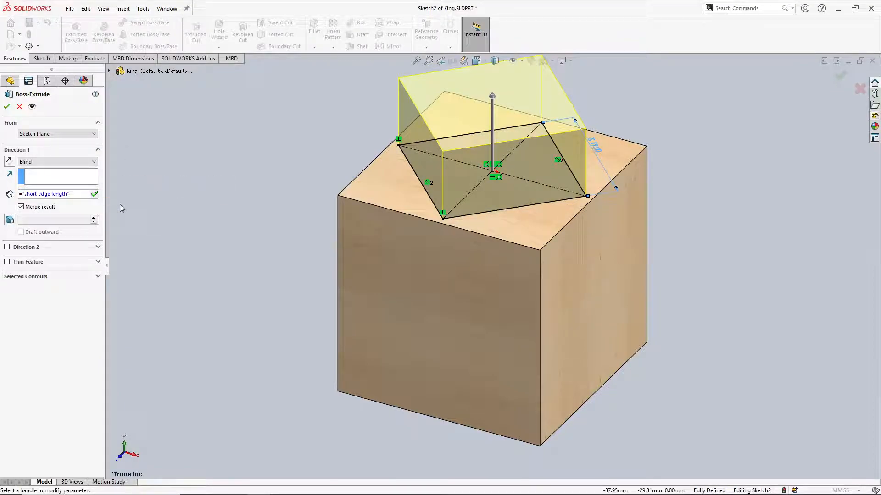
click(95, 194)
click(7, 108)
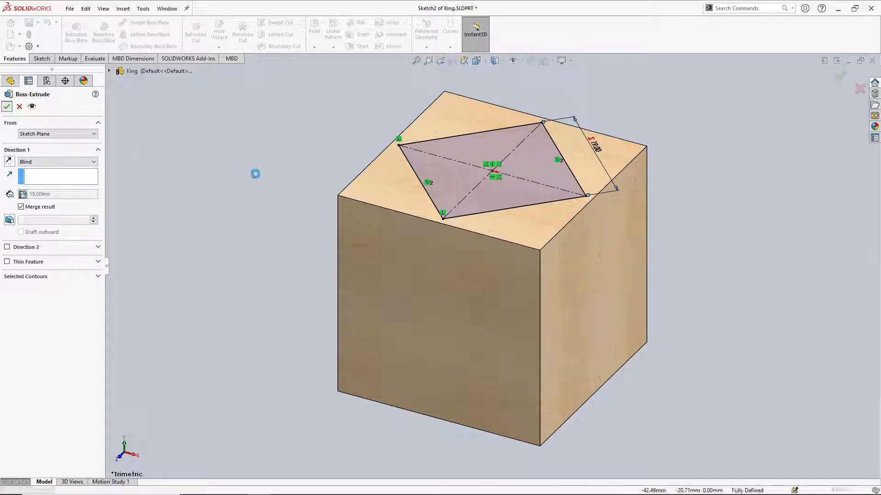
Show the whole king in trimetric view, then save and close the part
key(space)
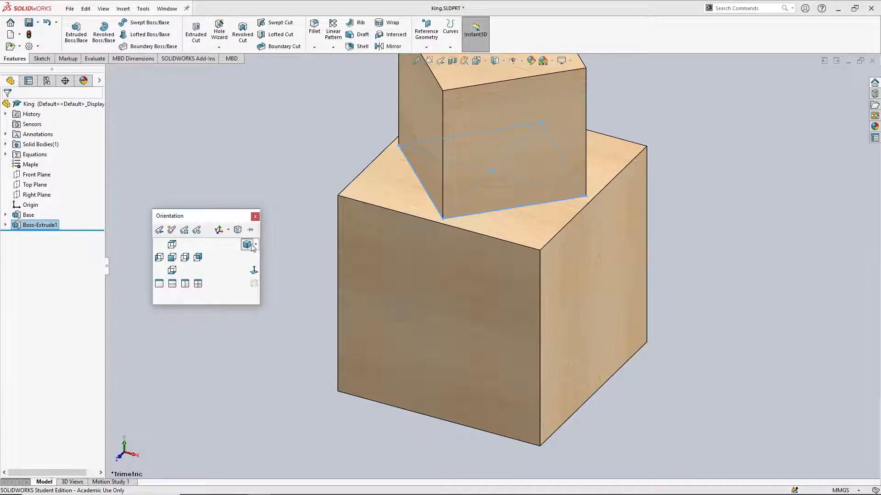
click(248, 245)
click(183, 208)
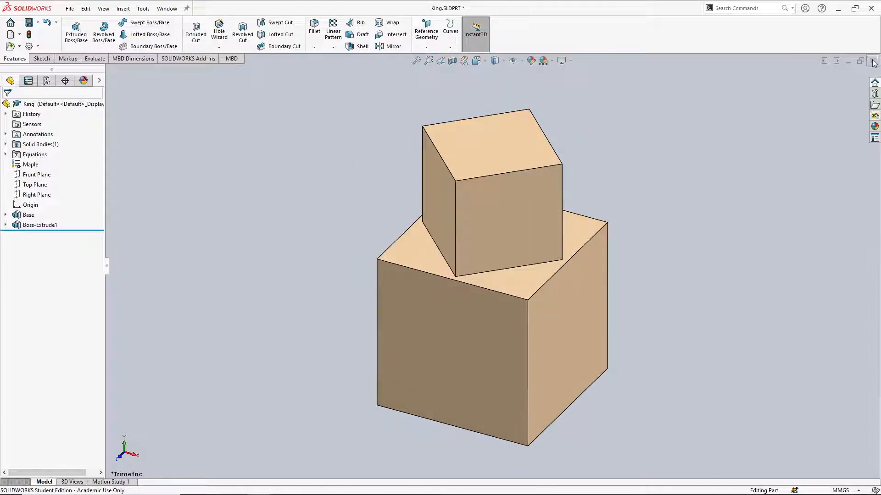
key(ctrl+s)
click(872, 61)
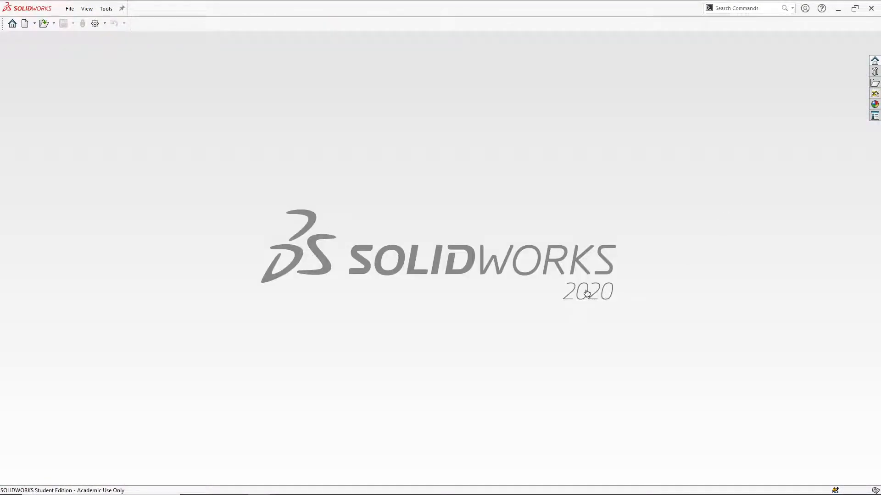